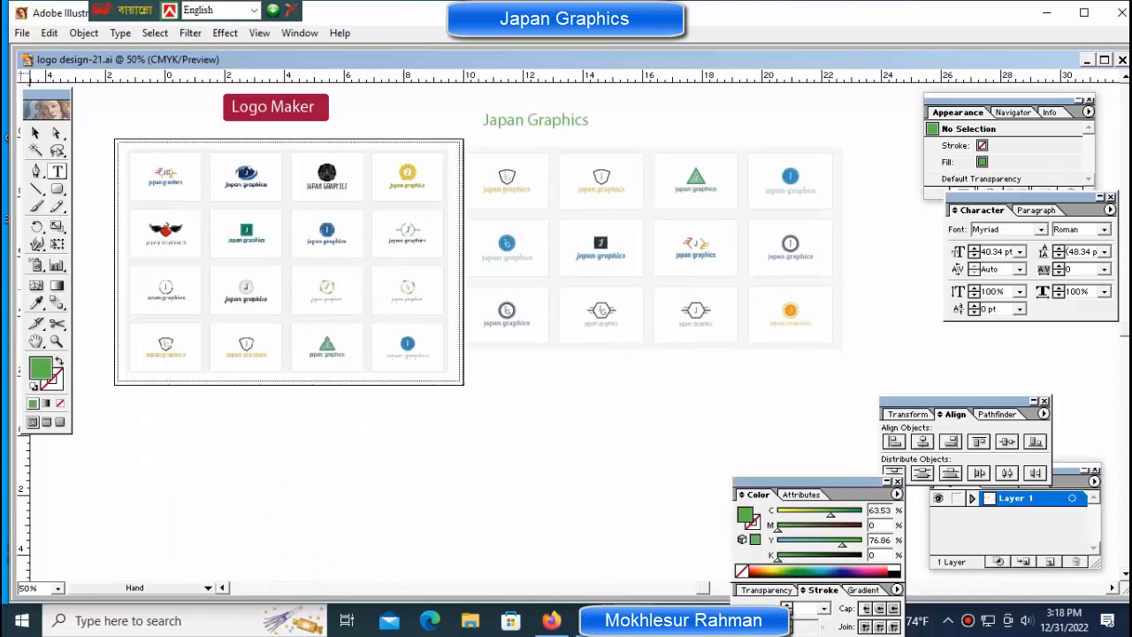
Examine the sample logos on the sheet under the Japan Graphics heading, row by row
ctrl+click(266, 225)
ctrl+click(494, 271)
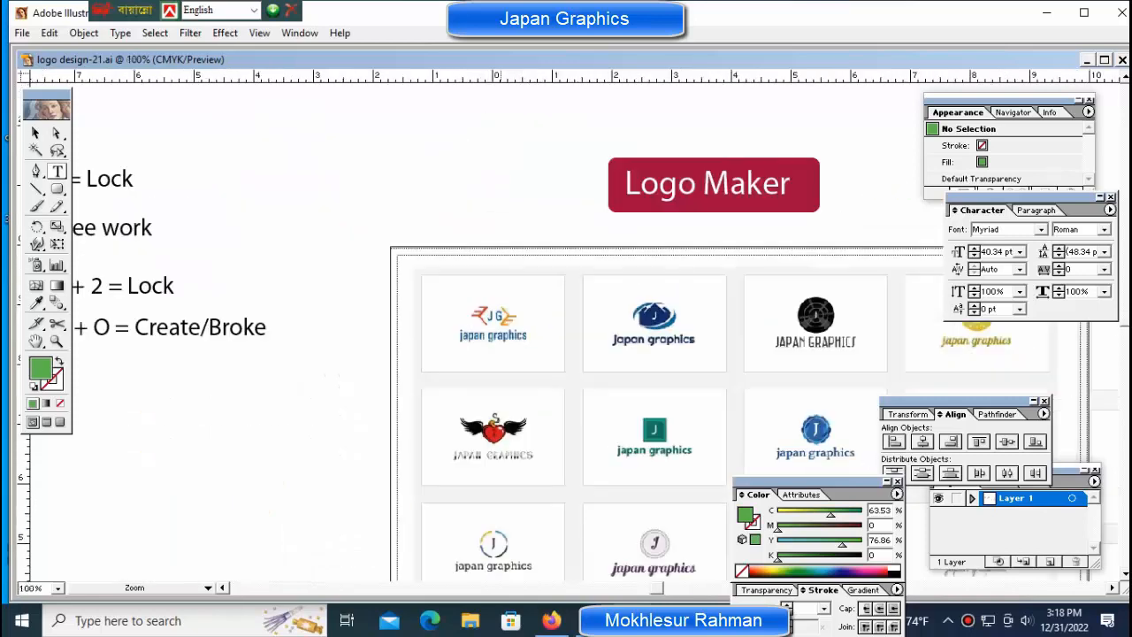
ctrl+click(562, 363)
drag(656, 587, 690, 587)
drag(440, 364, 378, 363)
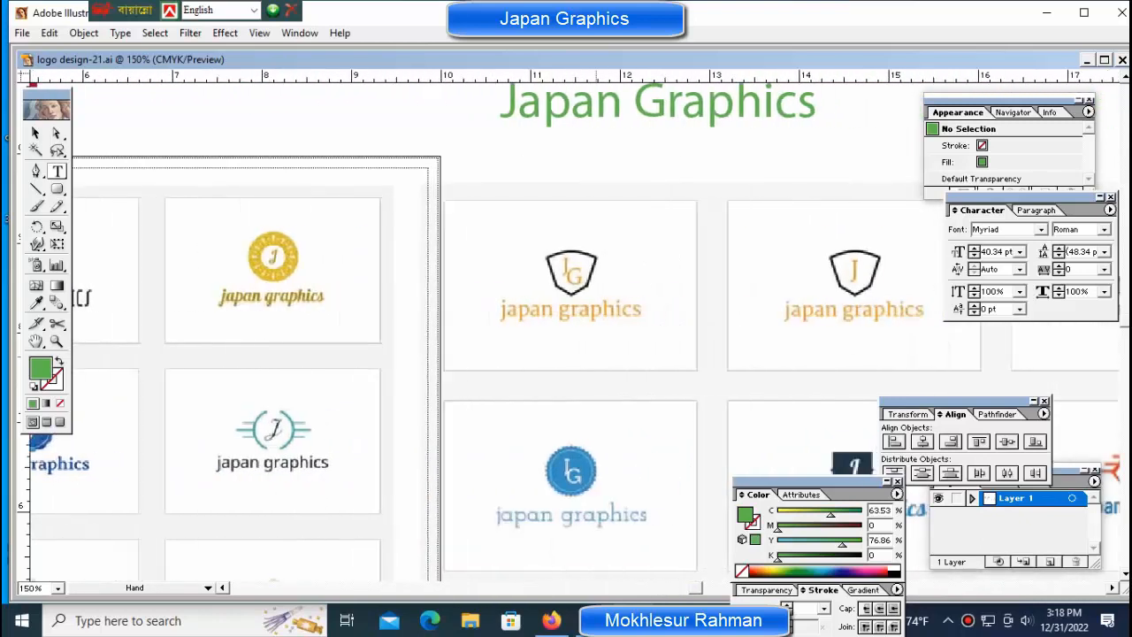
drag(596, 364, 440, 364)
ctrl+click(439, 364)
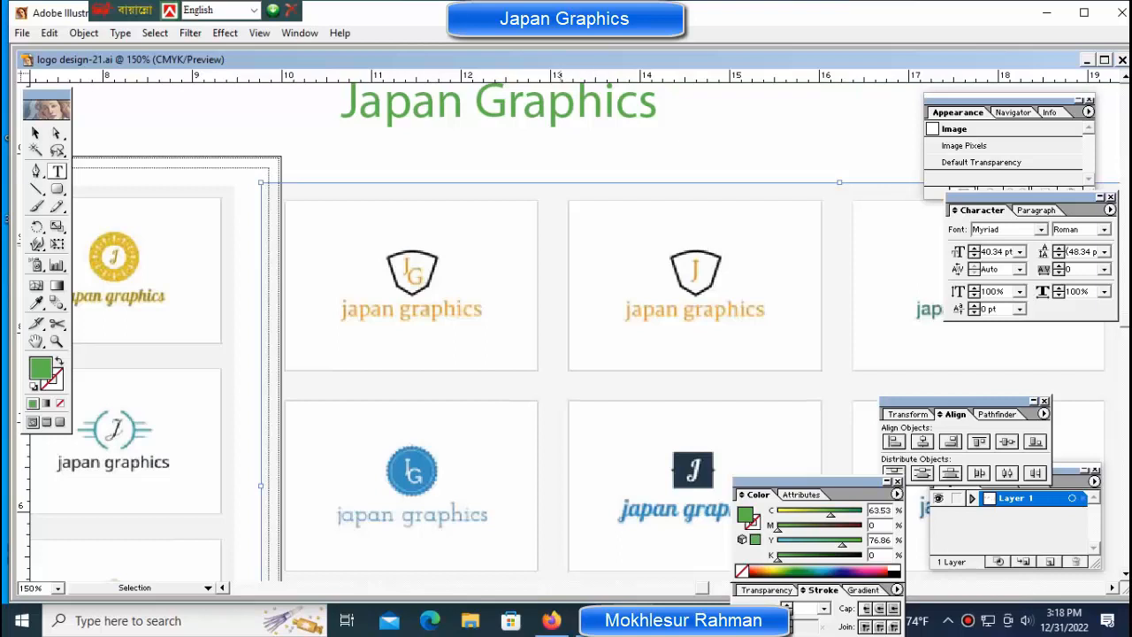
ctrl+click(603, 149)
drag(683, 372, 408, 352)
drag(671, 352, 494, 353)
drag(510, 494, 821, 294)
drag(397, 294, 695, 293)
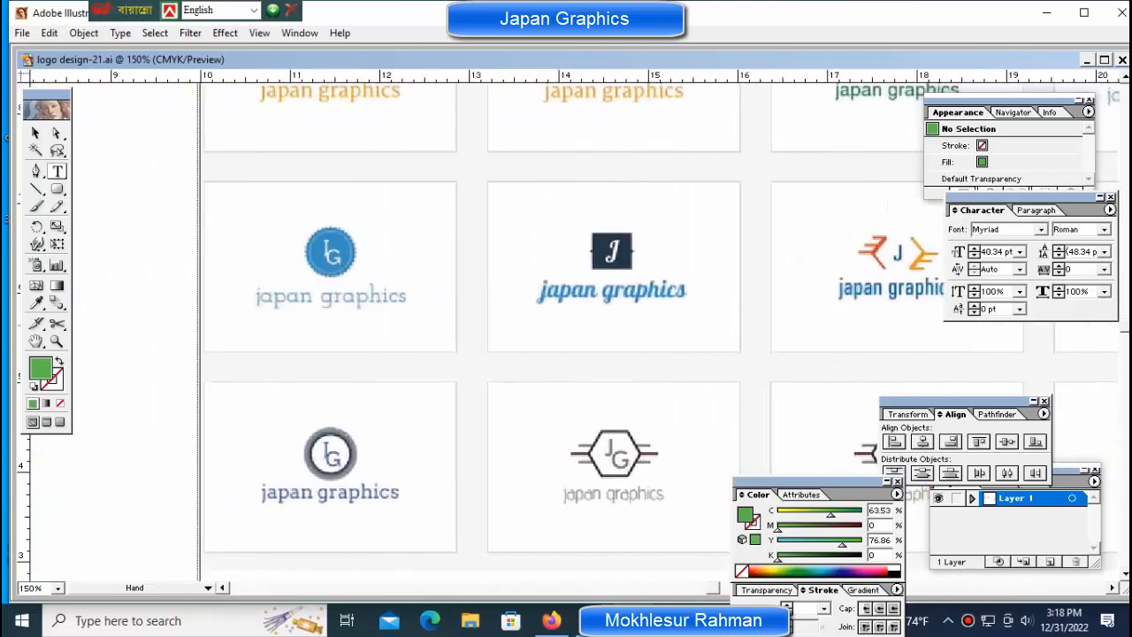
drag(397, 293, 574, 294)
drag(353, 294, 714, 351)
drag(353, 351, 541, 351)
Look over the lower rows of sample logos on both sheets
drag(273, 443, 313, 245)
scroll(343, 301, right, 6)
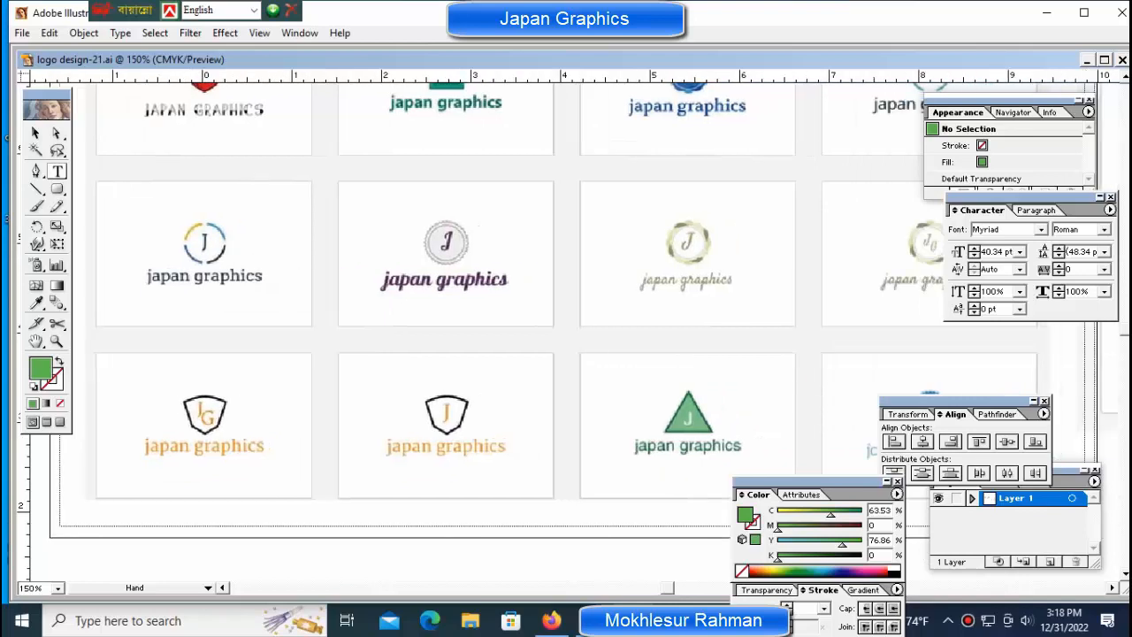
scroll(576, 298, right, 8)
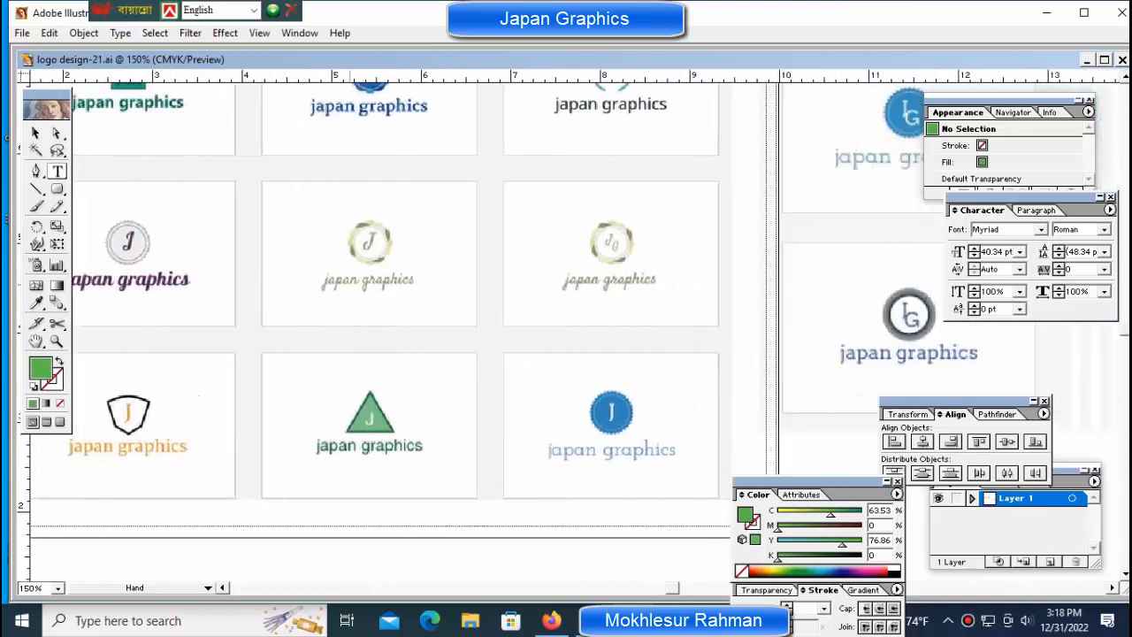
drag(620, 354, 460, 274)
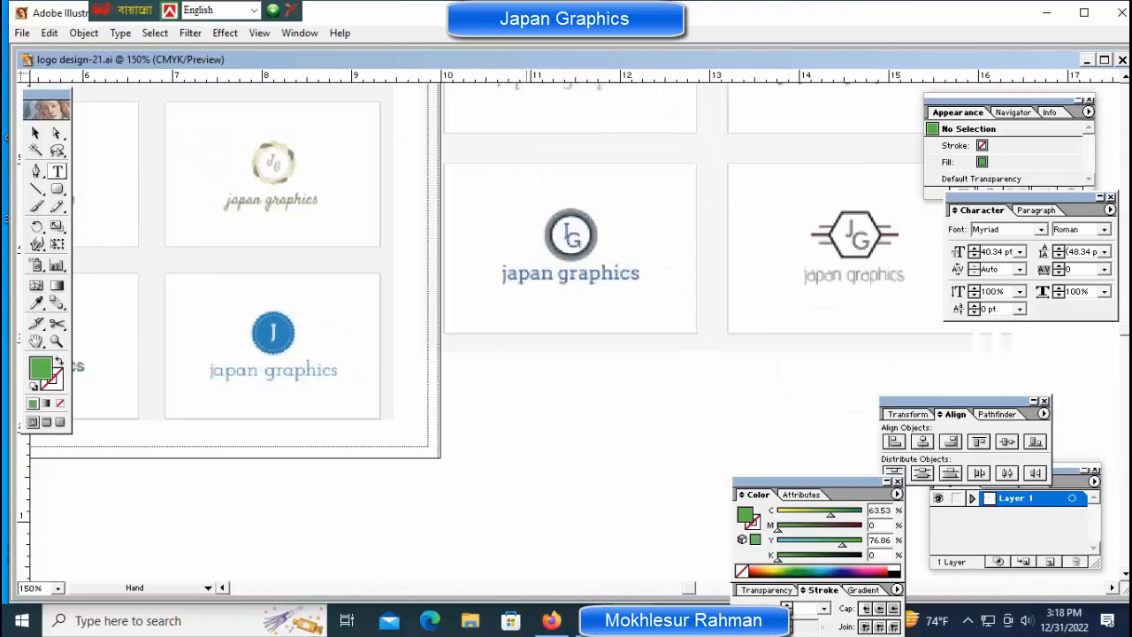
drag(602, 318, 442, 299)
drag(661, 292, 463, 292)
drag(708, 301, 447, 281)
drag(850, 265, 694, 265)
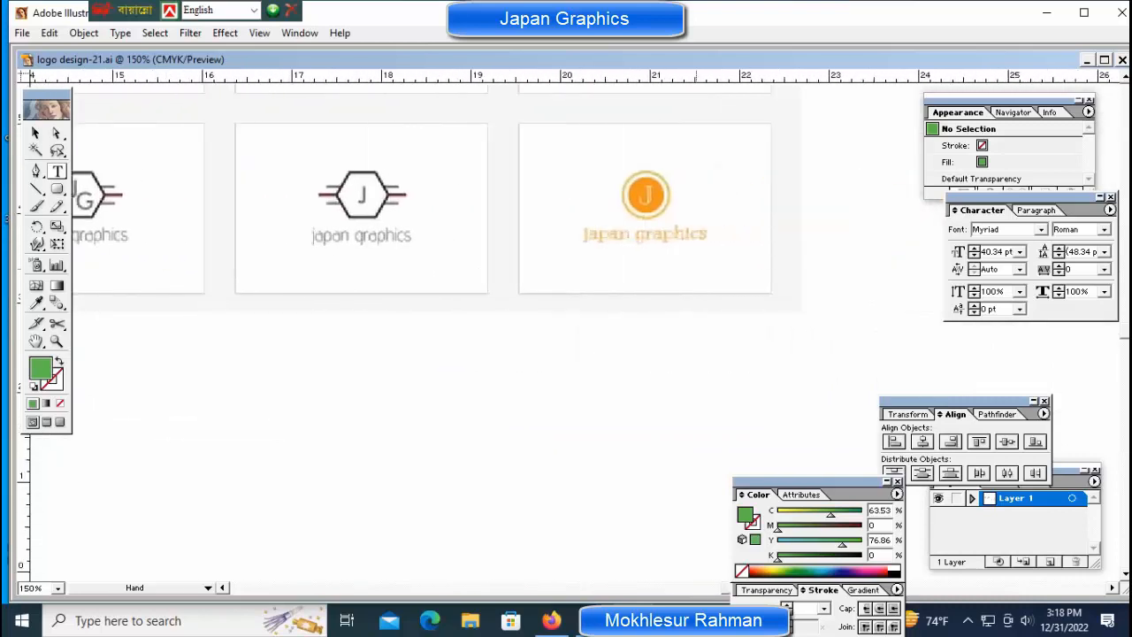
drag(688, 332, 705, 293)
drag(354, 354, 710, 294)
drag(221, 328, 726, 312)
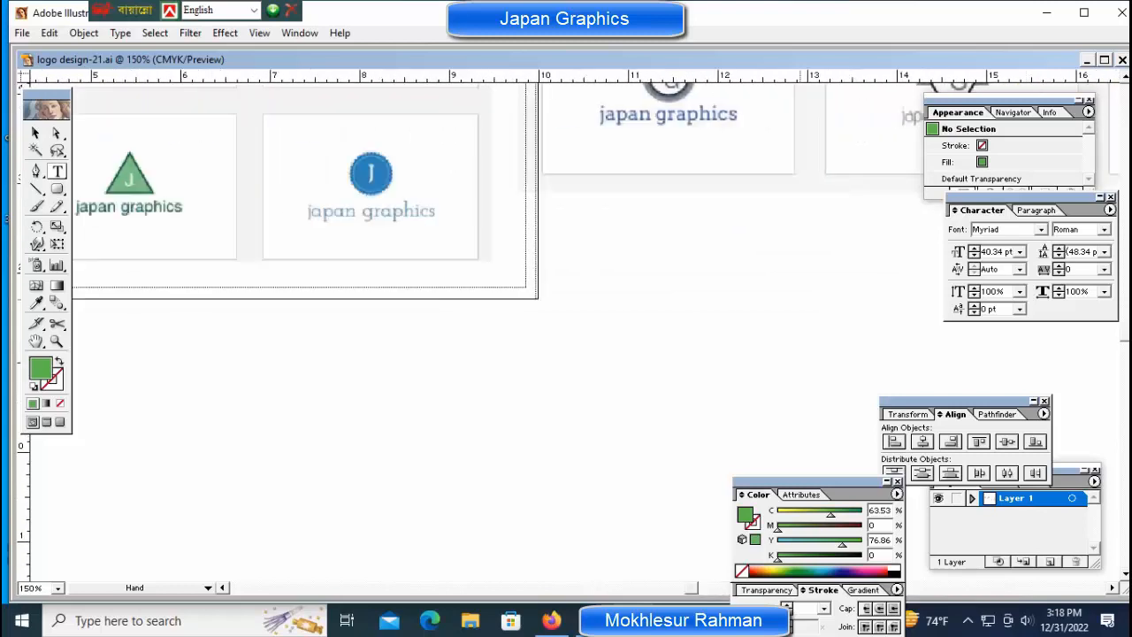
drag(575, 314, 728, 309)
mouse_move(505, 309)
mouse_down()
mouse_move(662, 310)
mouse_move(601, 310)
mouse_move(620, 310)
mouse_up()
drag(407, 309, 588, 309)
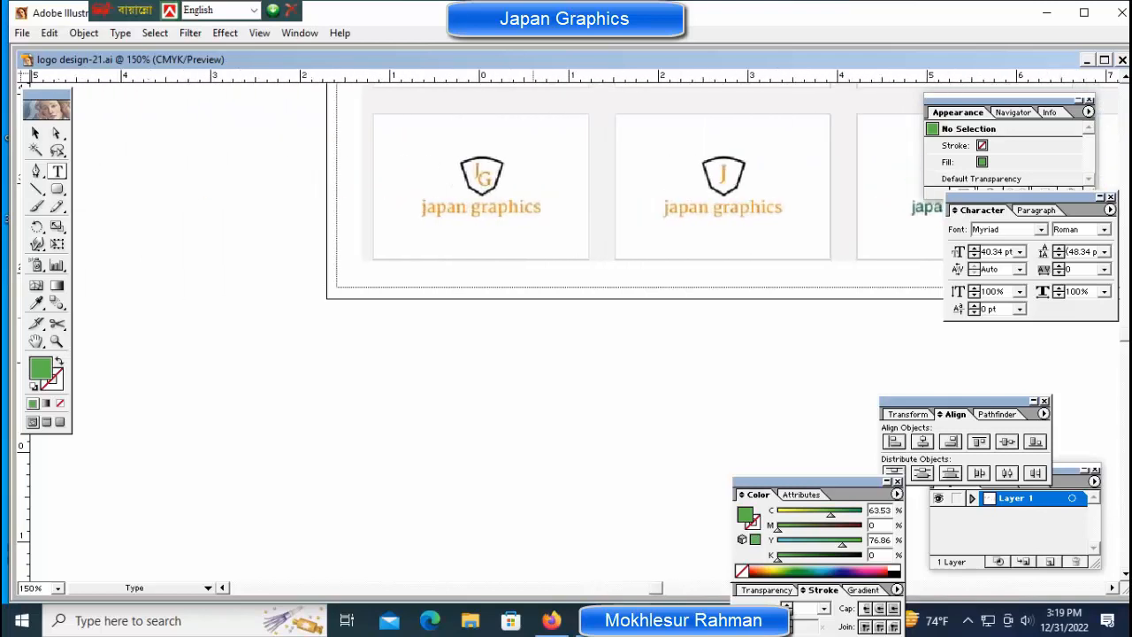
Examine the JG arrow logo and the other upper-row sample logos in close-up
key(ctrl+minus)
key(ctrl+minus)
key(ctrl+minus)
drag(672, 226, 414, 226)
drag(516, 226, 416, 225)
ctrl+click(475, 226)
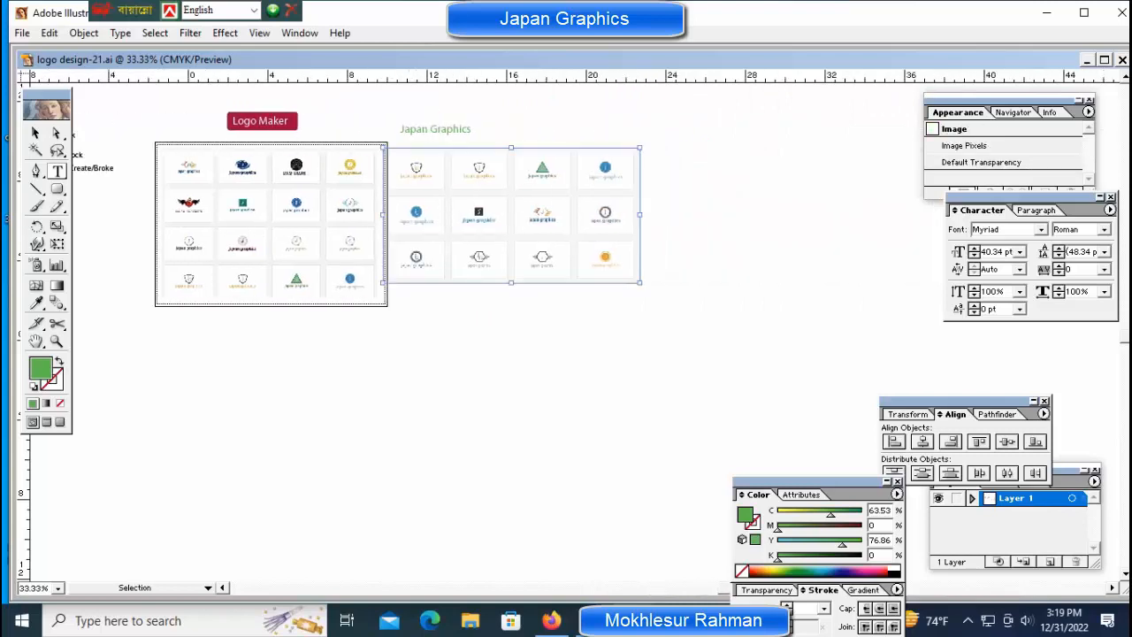
key(ctrl+shift+a)
drag(165, 164, 396, 272)
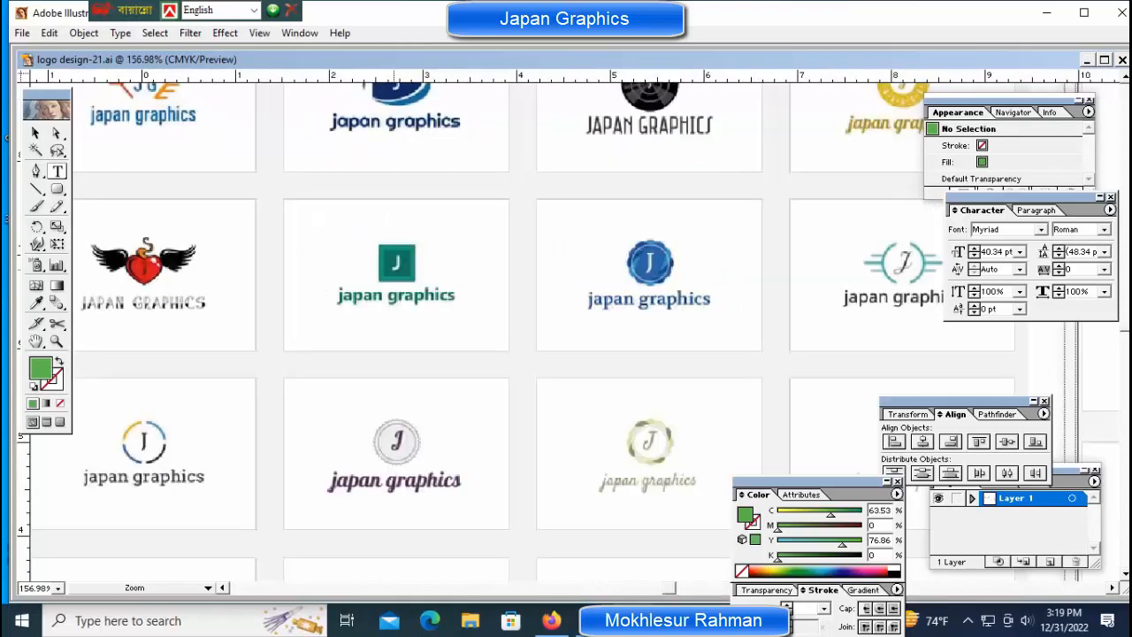
click(146, 249)
drag(530, 265, 313, 361)
click(393, 262)
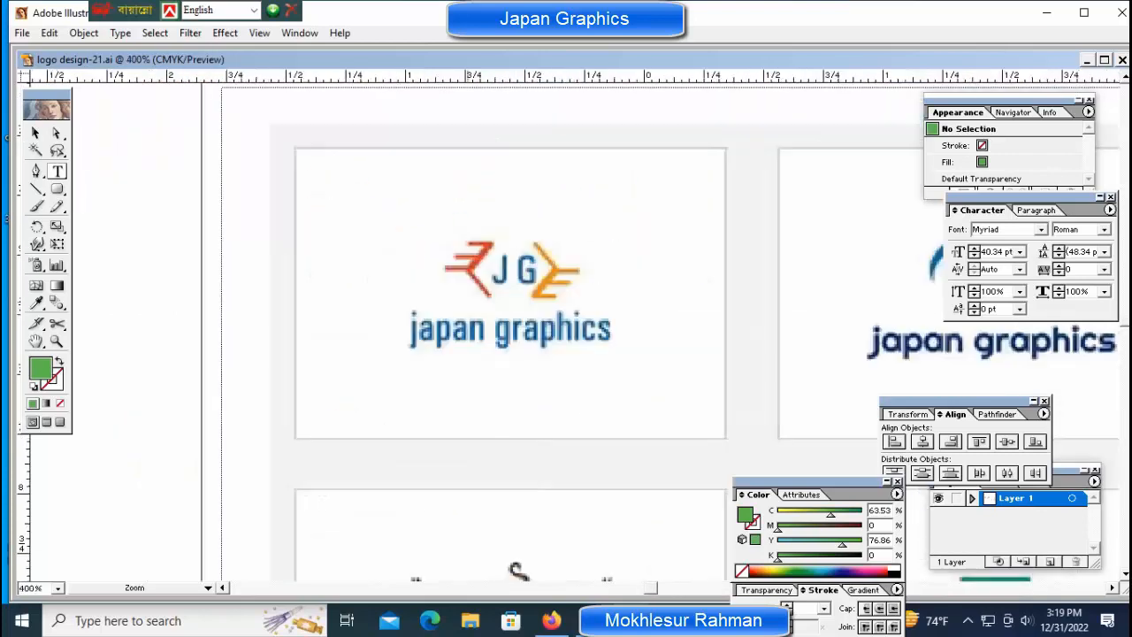
click(454, 298)
drag(668, 298, 270, 297)
drag(681, 298, 268, 297)
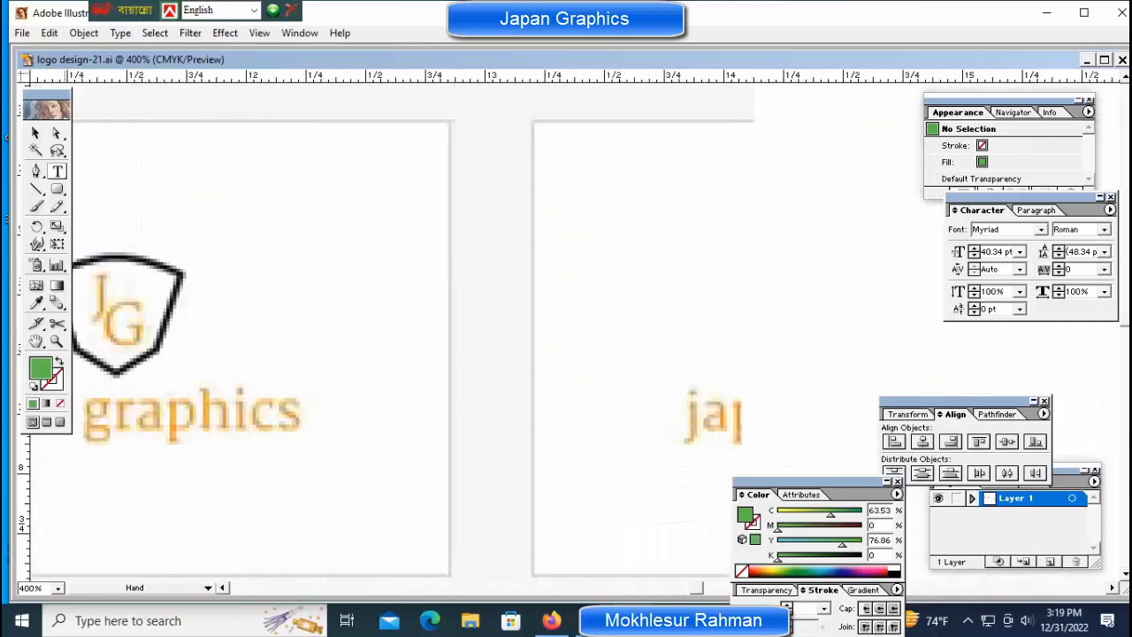
drag(690, 298, 206, 298)
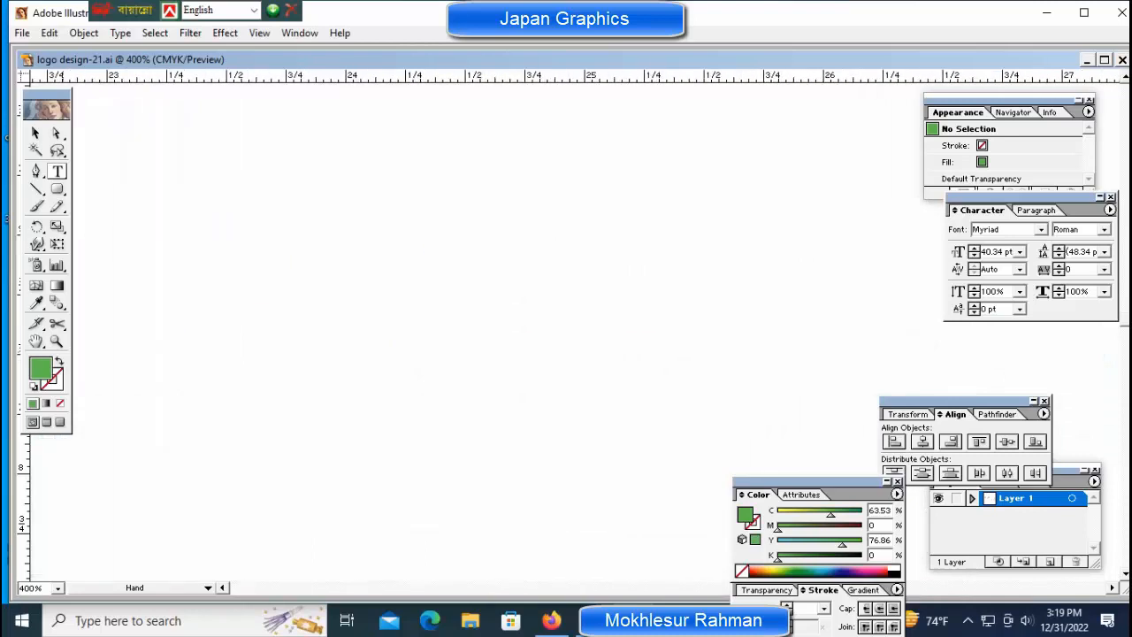
Examine the middle-row badge, square and arrow logos of the Japan Graphics sheet in close-up, continuing back to the first sheet
drag(354, 443, 571, 134)
drag(354, 318, 613, 258)
drag(354, 297, 612, 334)
drag(292, 319, 708, 319)
drag(354, 319, 692, 319)
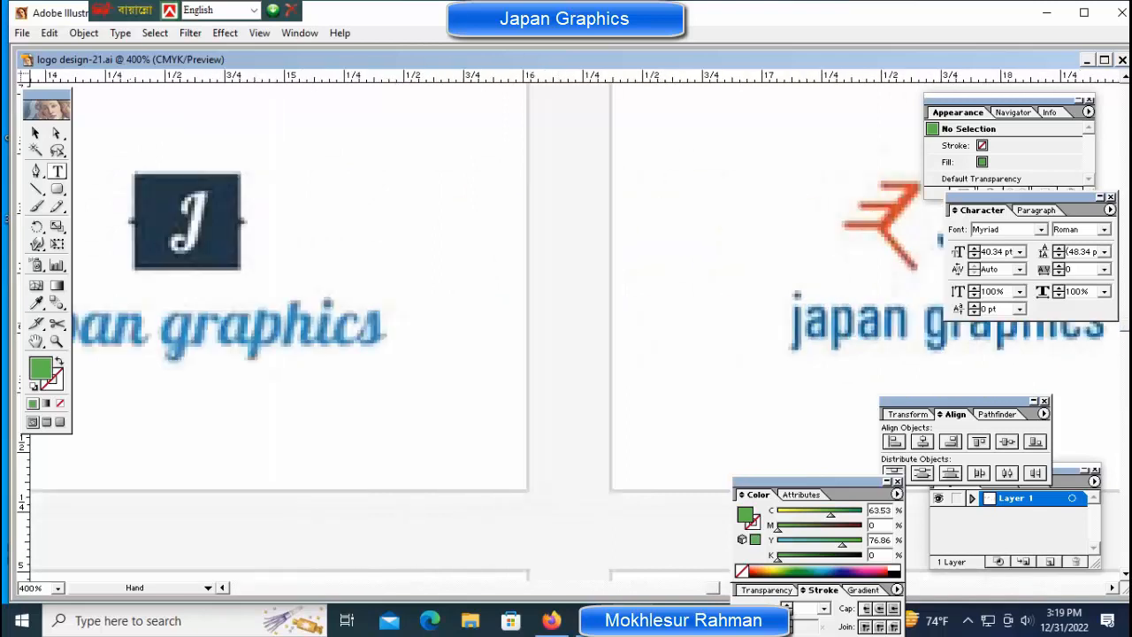
drag(354, 319, 553, 318)
drag(221, 318, 774, 319)
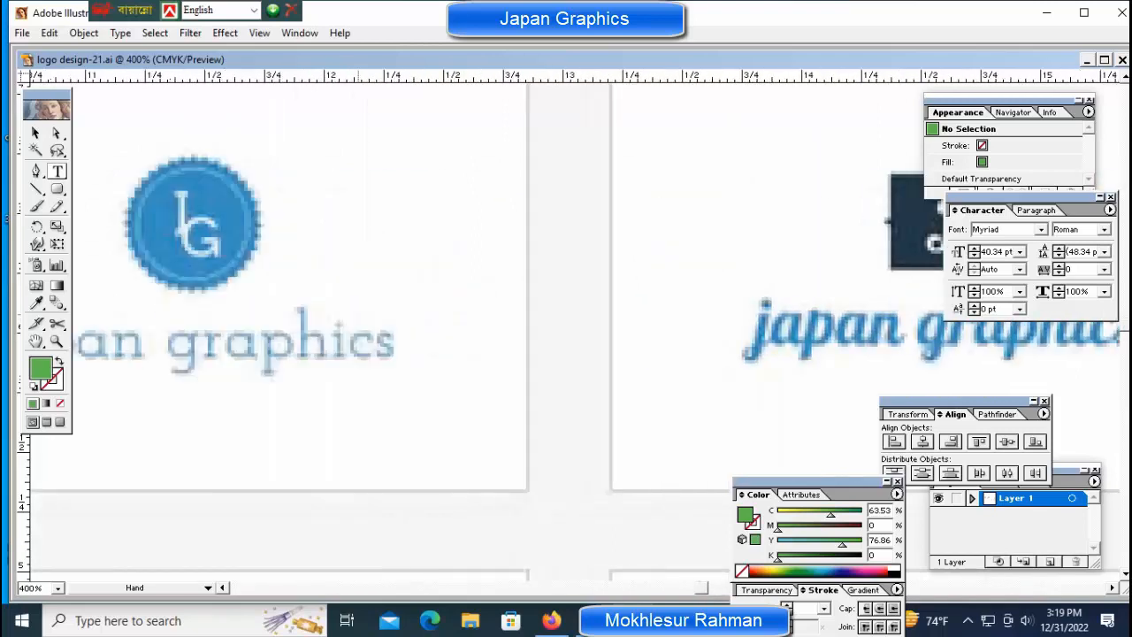
drag(354, 318, 495, 318)
drag(176, 318, 715, 336)
drag(375, 274, 692, 396)
drag(354, 318, 733, 339)
drag(398, 319, 845, 317)
drag(354, 319, 614, 318)
drag(398, 318, 459, 292)
drag(354, 318, 701, 283)
drag(531, 425, 414, 207)
drag(566, 443, 484, 182)
drag(796, 354, 238, 295)
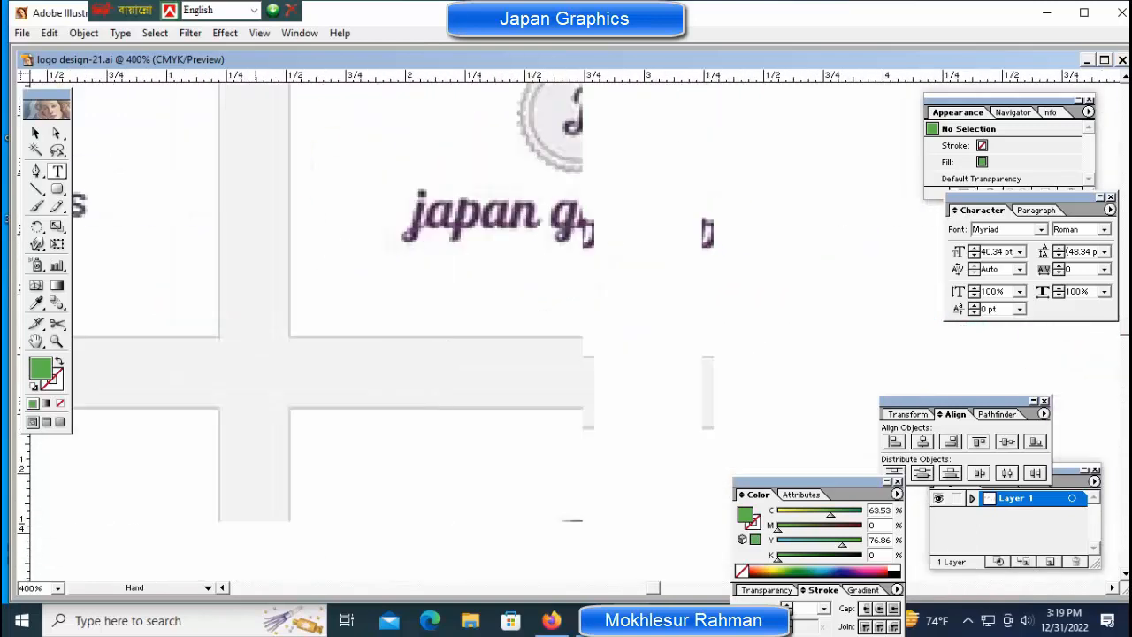
Examine the third-row wreath, ring and hexagon logos across both sheets in close-up
drag(575, 212, 515, 311)
drag(850, 301, 133, 282)
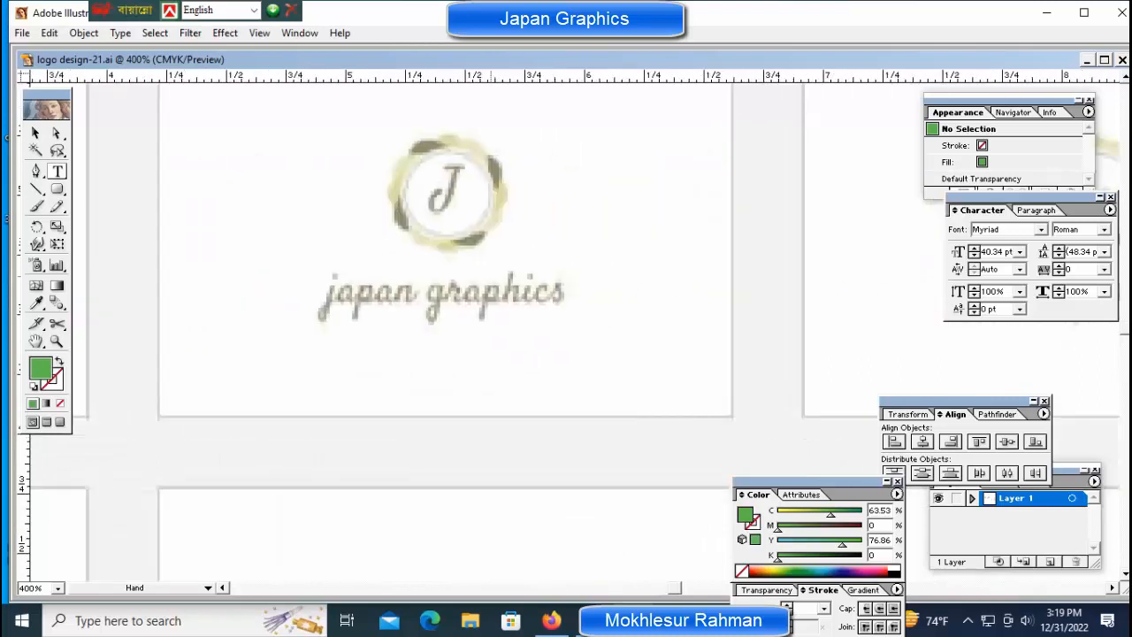
drag(549, 301, 387, 301)
drag(654, 310, 338, 301)
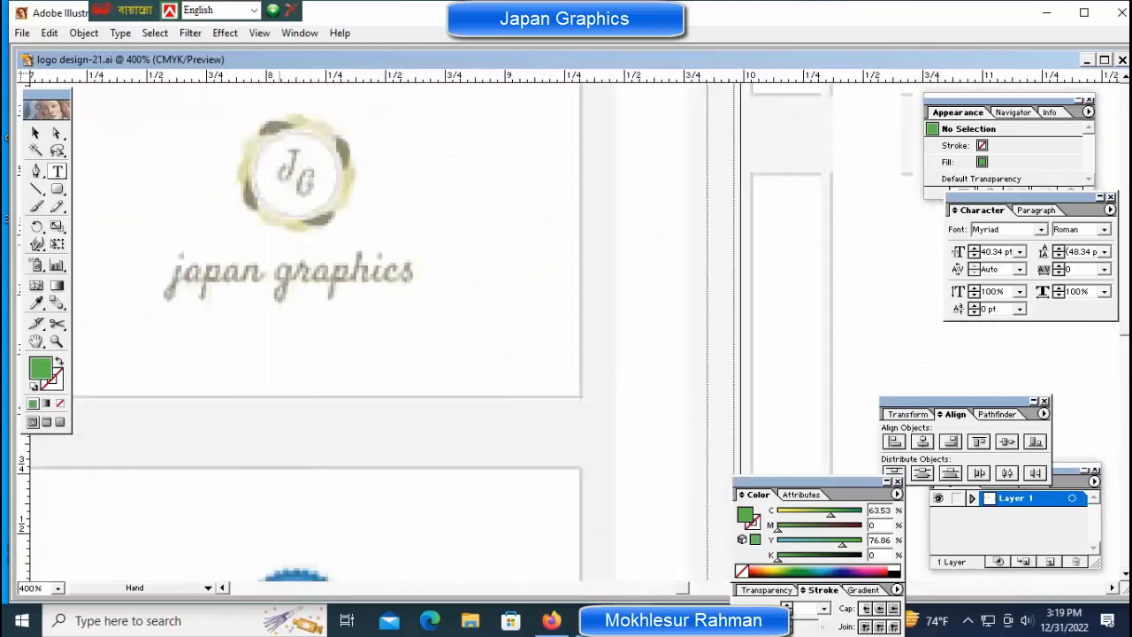
drag(655, 301, 377, 289)
drag(619, 301, 379, 301)
drag(567, 301, 427, 301)
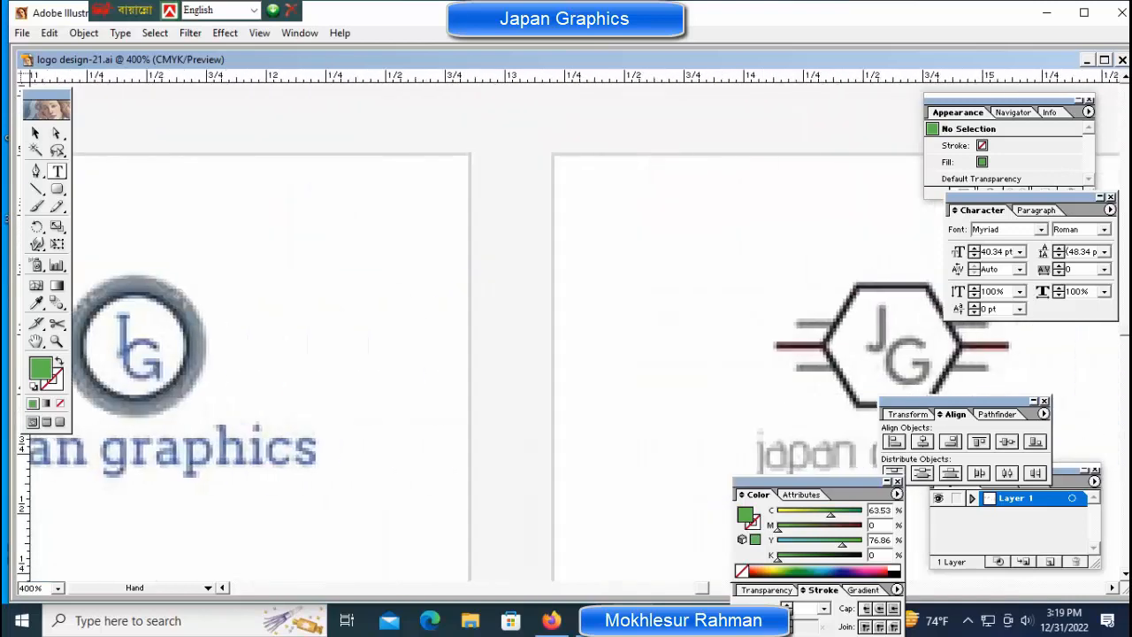
drag(643, 328, 301, 269)
drag(559, 309, 362, 270)
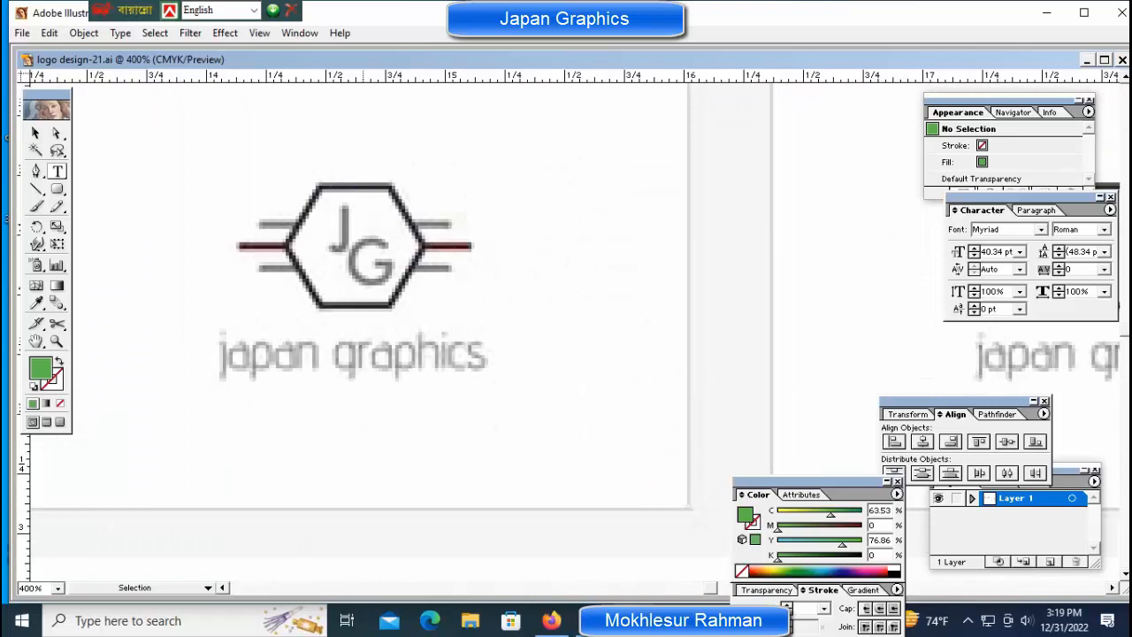
key(ctrl+minus)
key(ctrl+minus)
key(ctrl+minus)
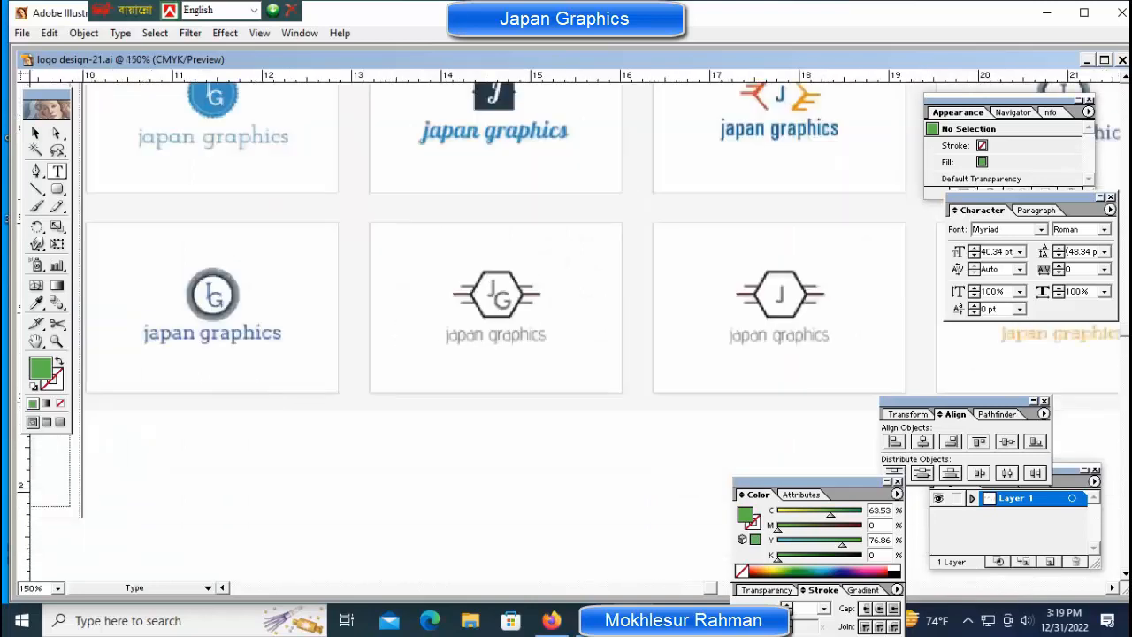
drag(734, 371, 477, 272)
drag(948, 354, 589, 354)
Delete both sample logo sheets, plus the pink Image Make logo text and the line above it
key(ctrl+minus)
key(ctrl+minus)
key(ctrl+minus)
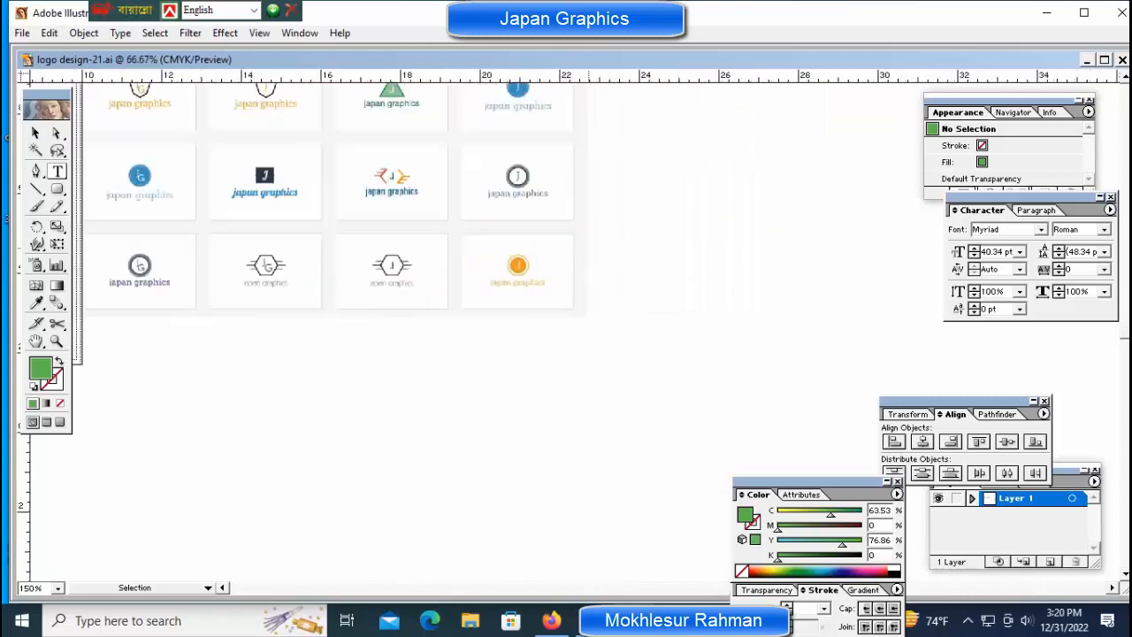
key(ctrl+minus)
key(ctrl+minus)
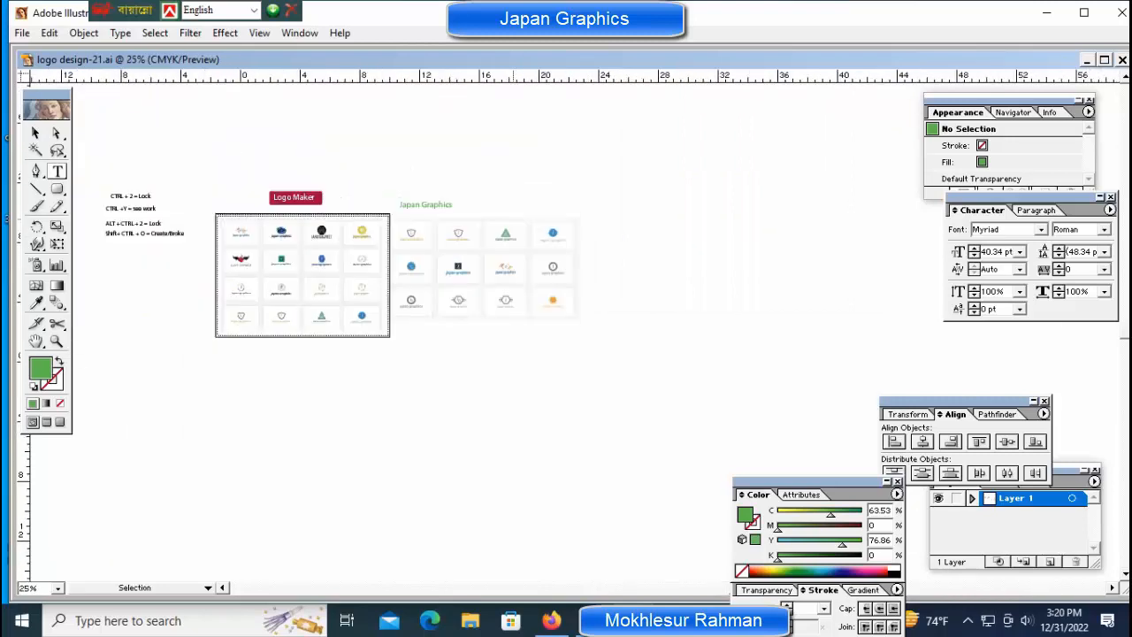
ctrl+click(522, 279)
key(Delete)
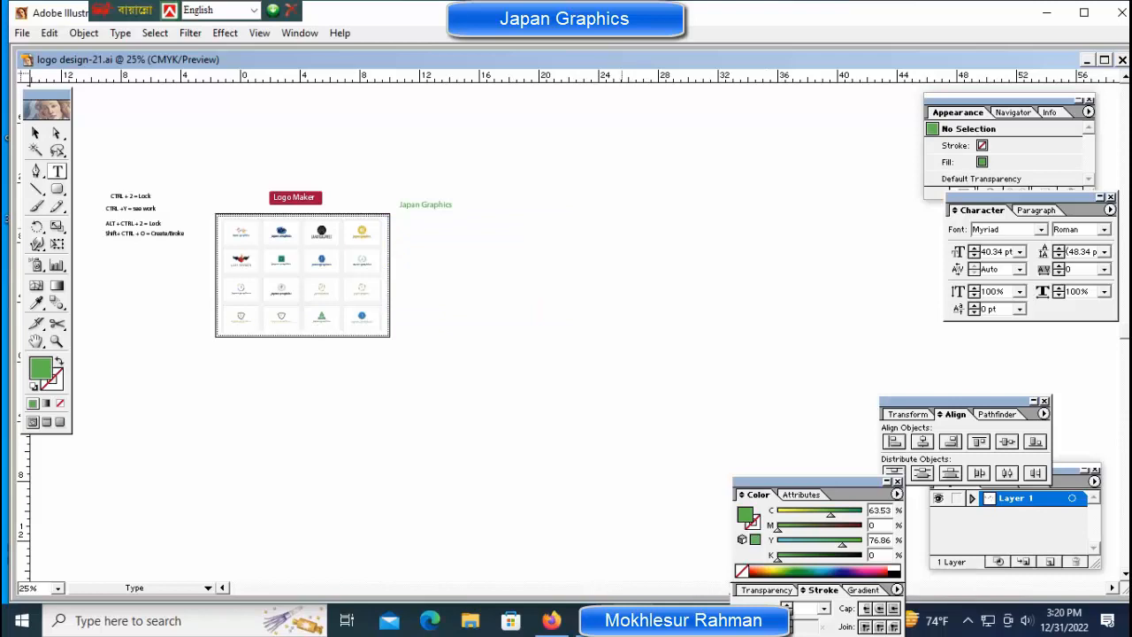
ctrl+click(283, 276)
key(Delete)
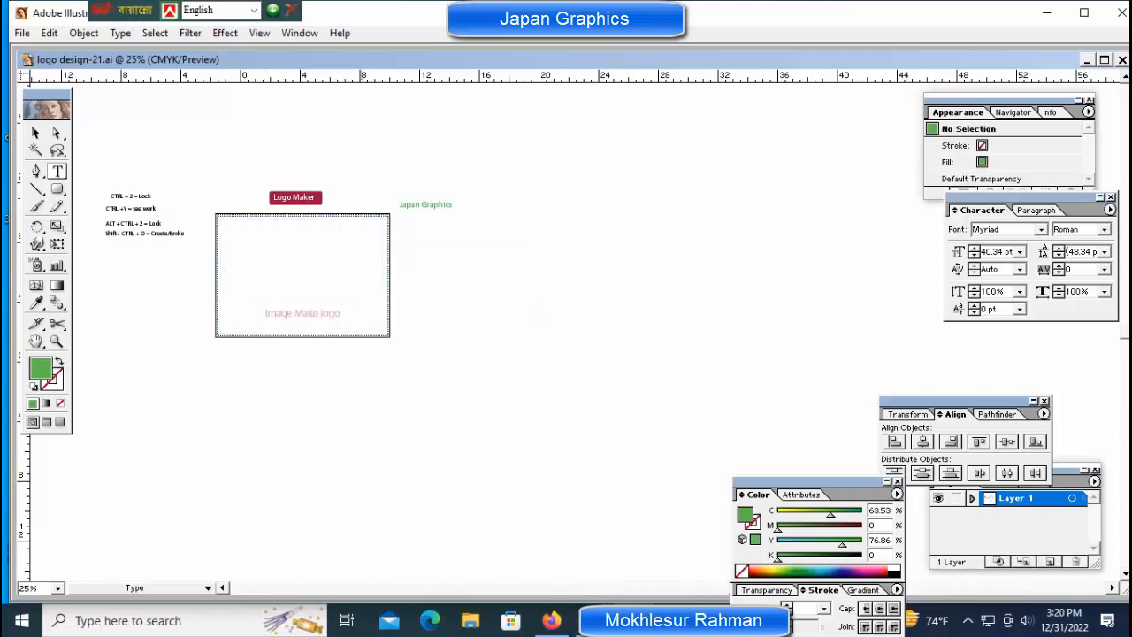
drag(224, 269, 392, 330)
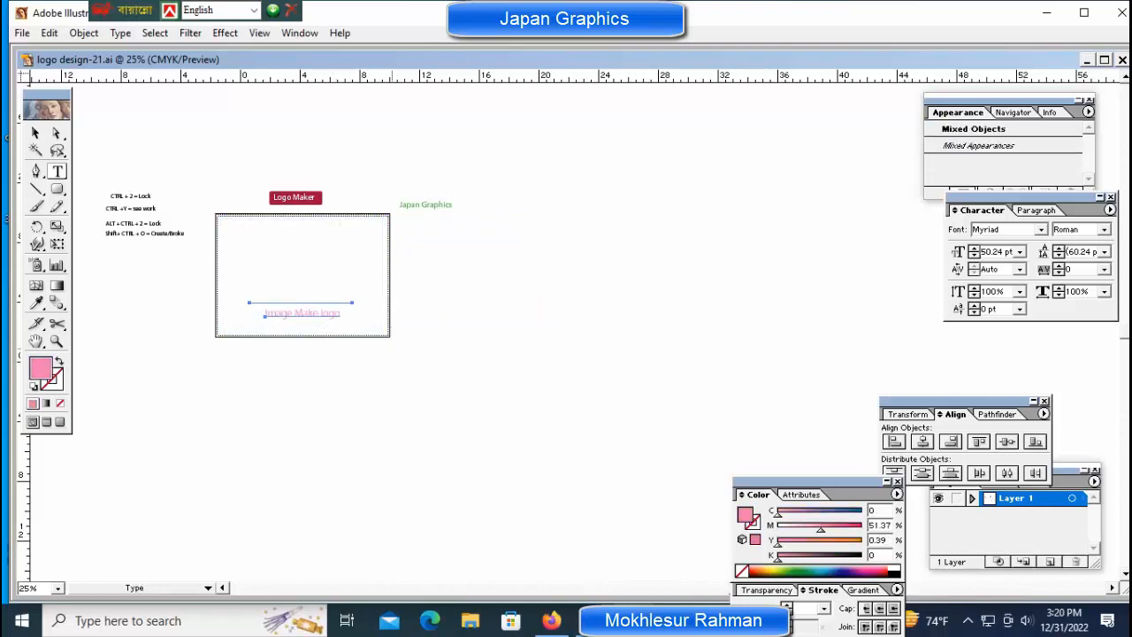
key(Delete)
Move the green Japan Graphics text inside the page, near its upper edge
key(ctrl+equal)
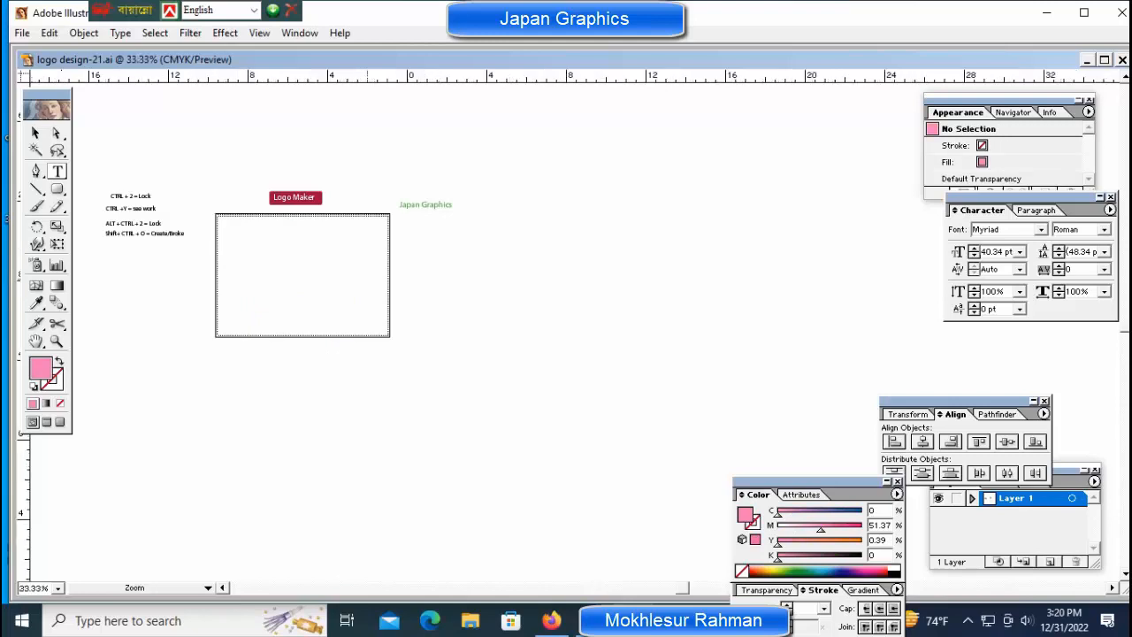
key(ctrl+equal)
key(ctrl+equal)
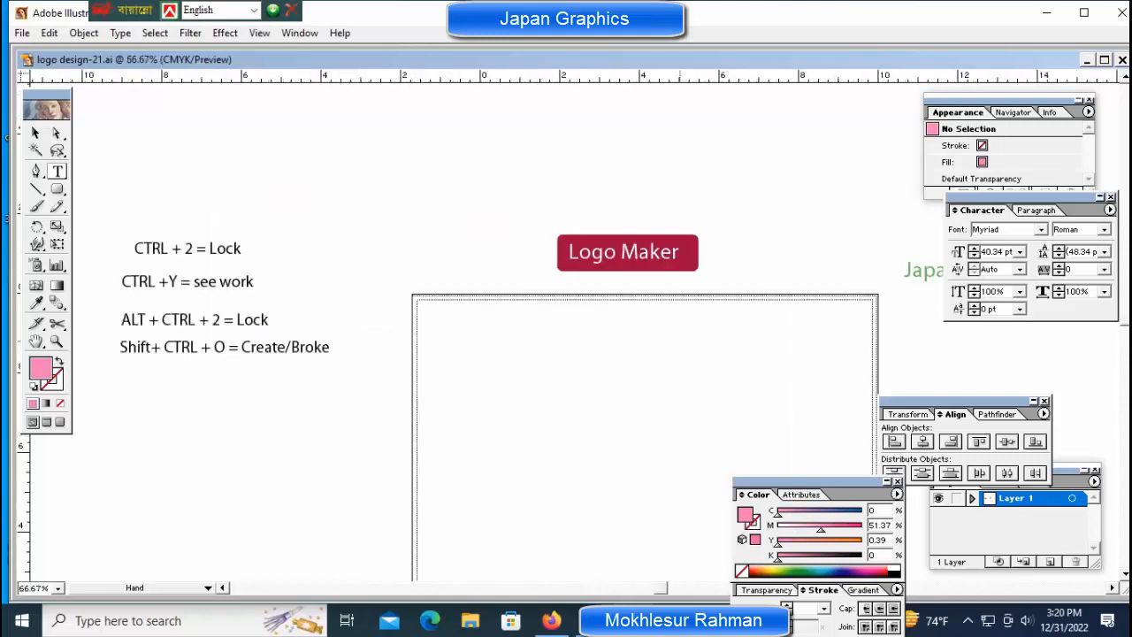
key(ctrl+equal)
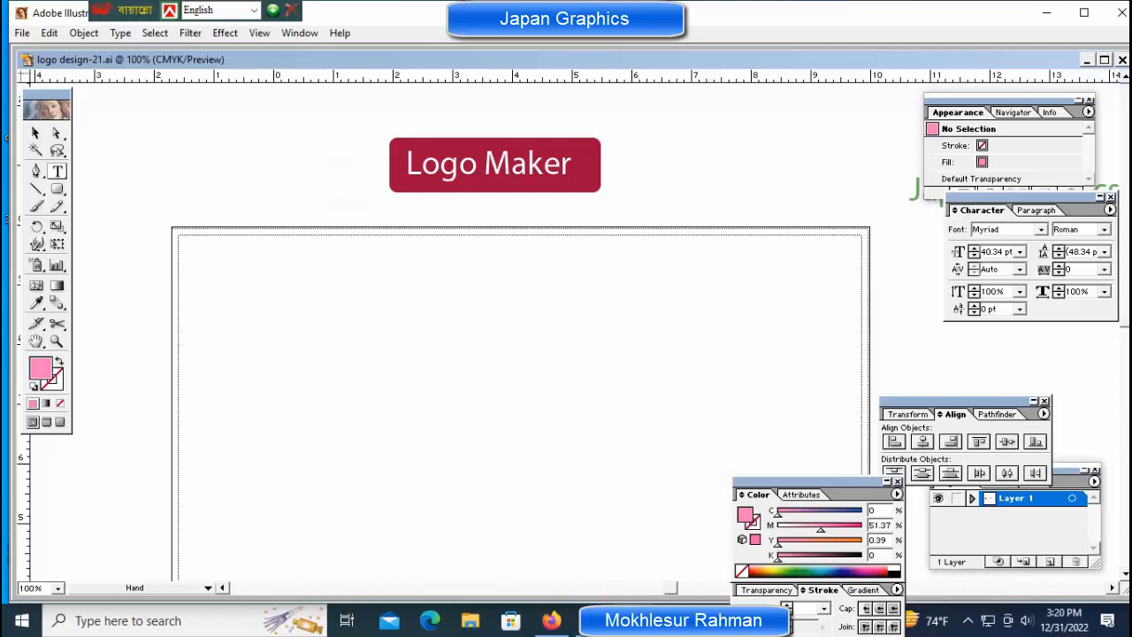
scroll(398, 354, right, 2)
drag(840, 190, 395, 182)
Draw a green circle about 3.2 inches in diameter below the Japan Graphics text with the Ellipse tool
click(58, 189)
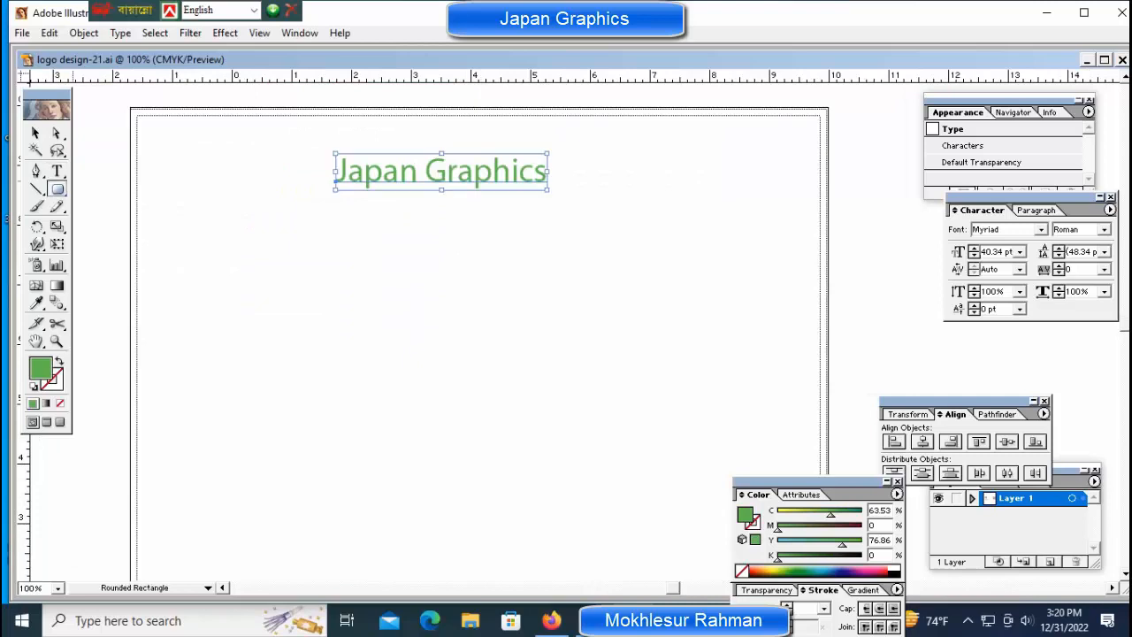
drag(57, 189, 115, 191)
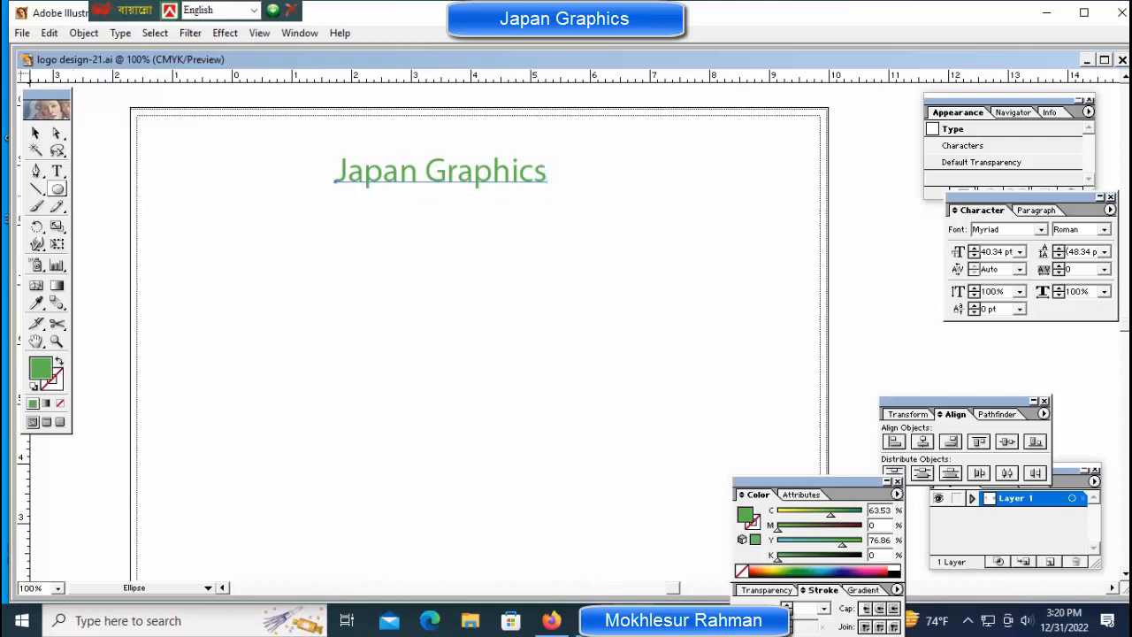
mouse_move(419, 361)
mouse_down()
mouse_move(540, 482)
mouse_move(516, 458)
mouse_up()
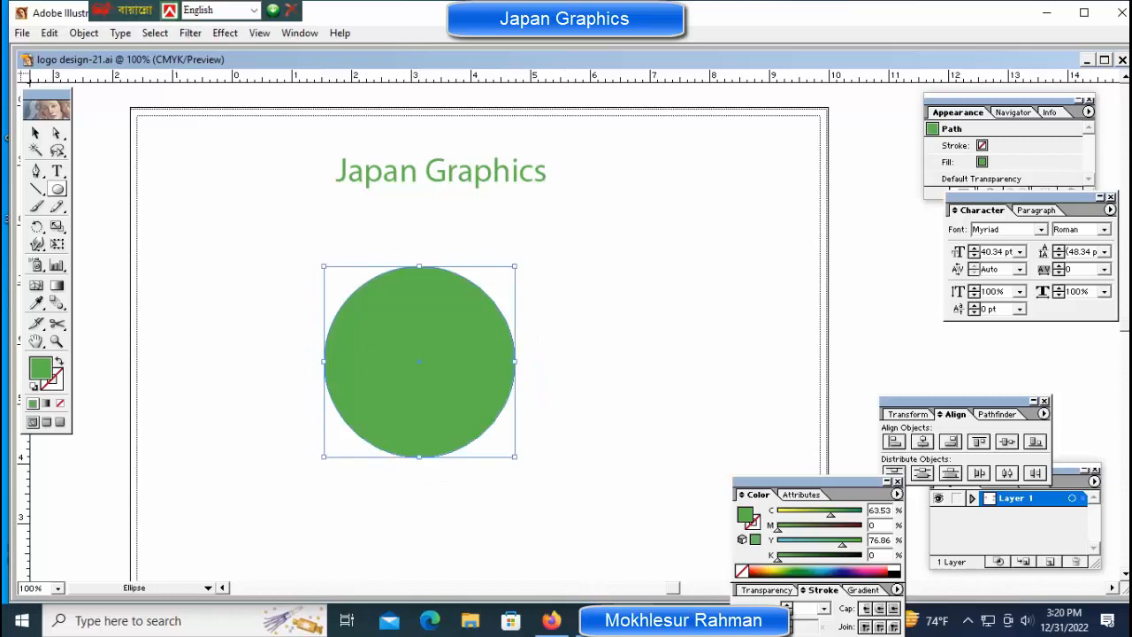
key(ctrl)
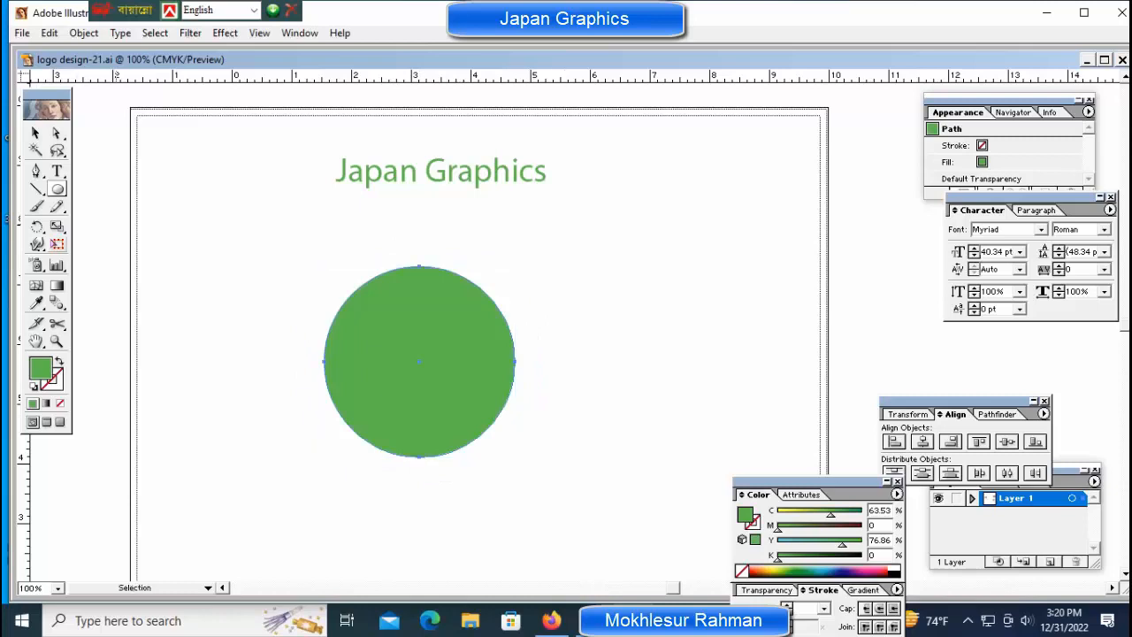
double_click(56, 226)
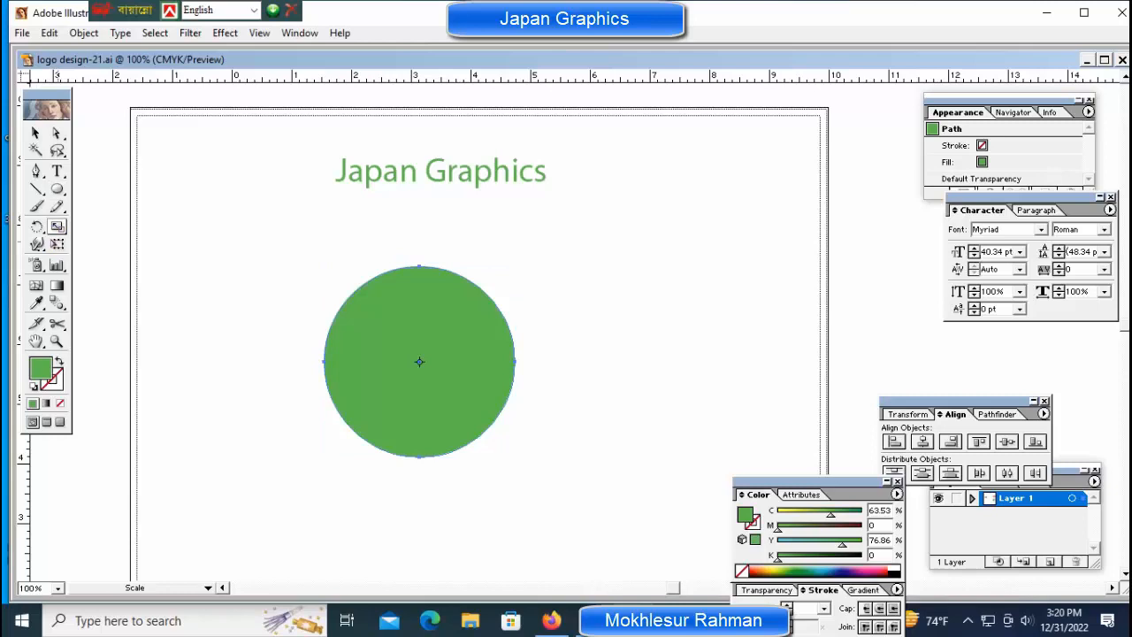
text(1)
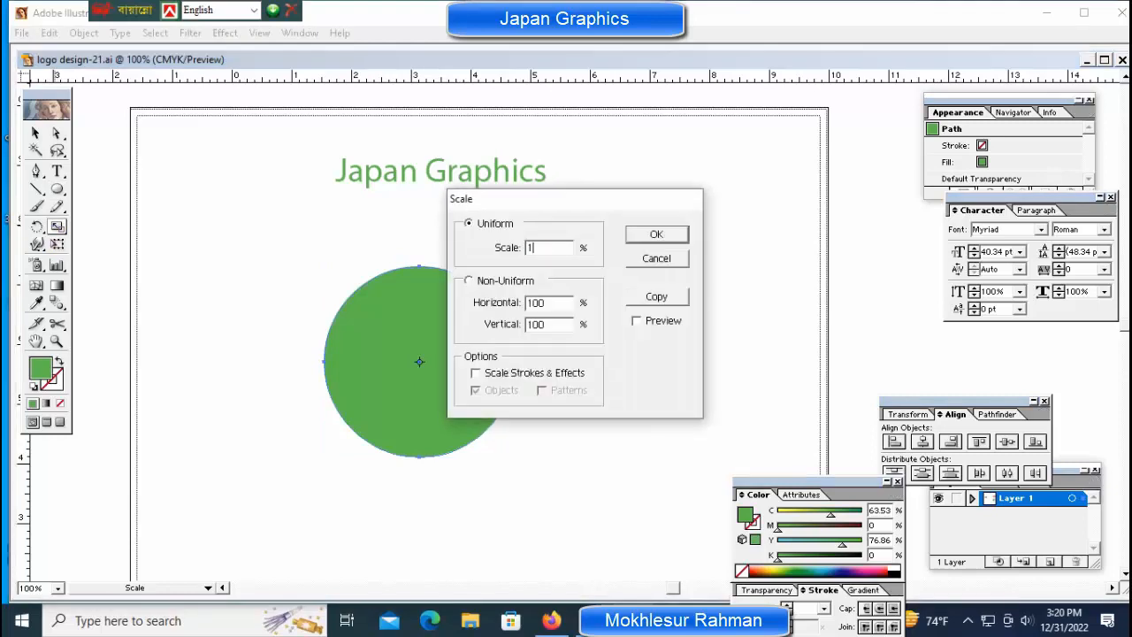
key(Tab)
key(Tab)
key(Return)
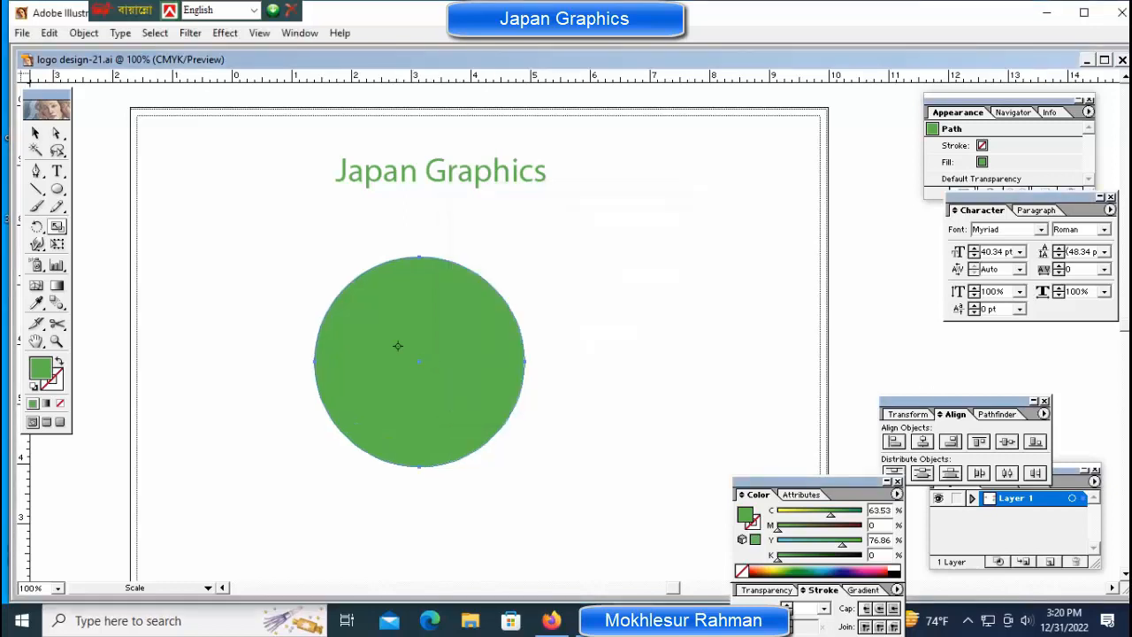
key(a)
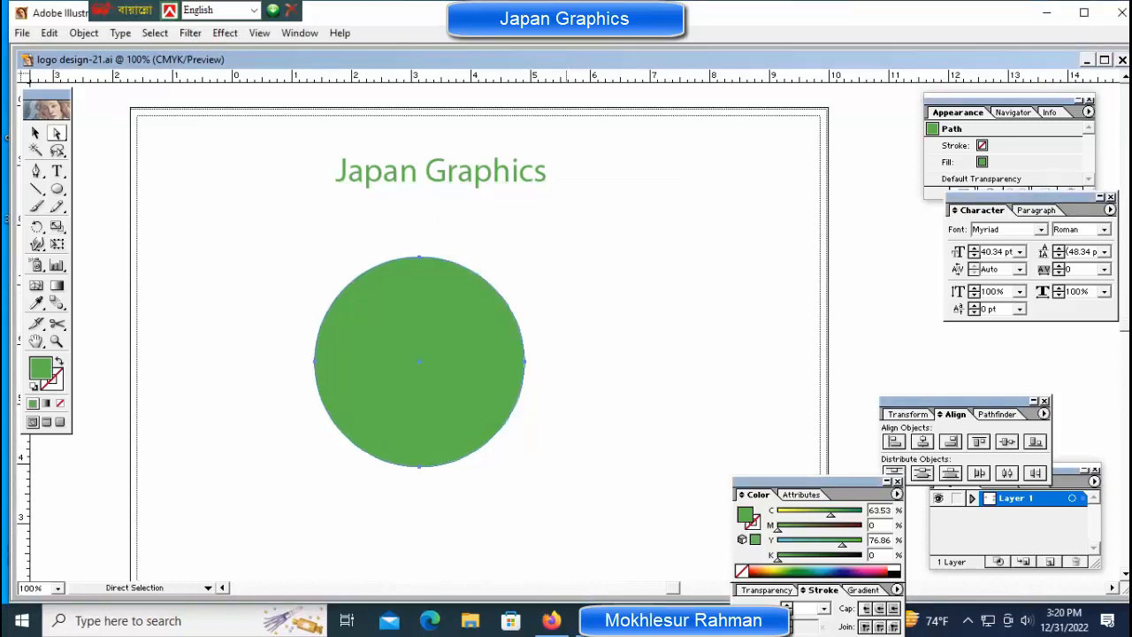
key(ctrl+z)
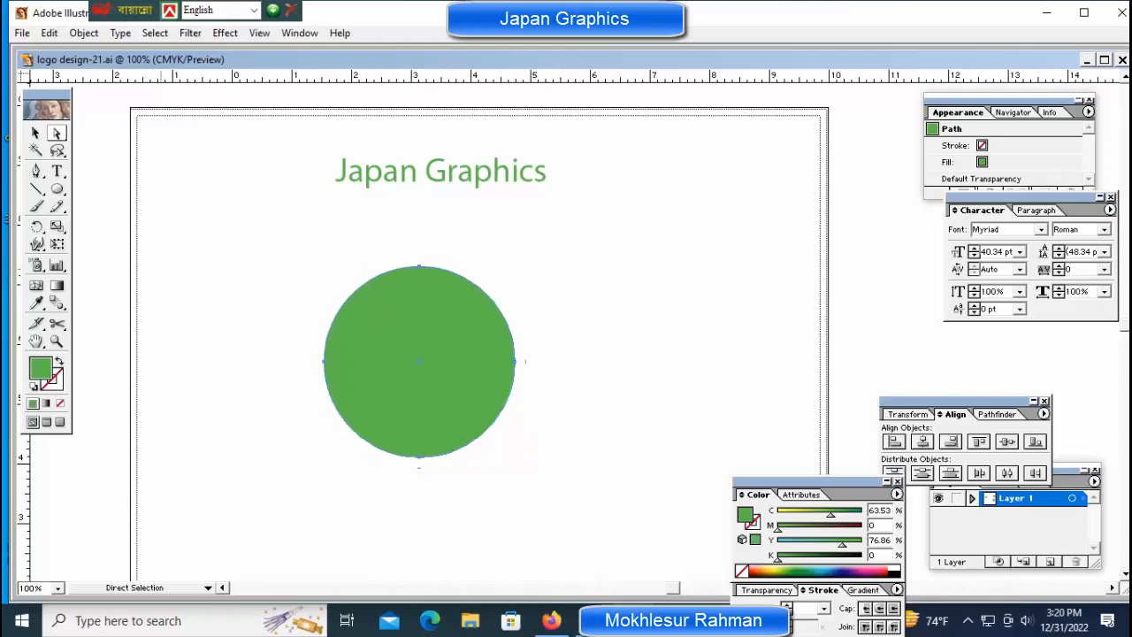
Make a copy of the green circle scaled uniformly to 105% about the same centre
double_click(57, 226)
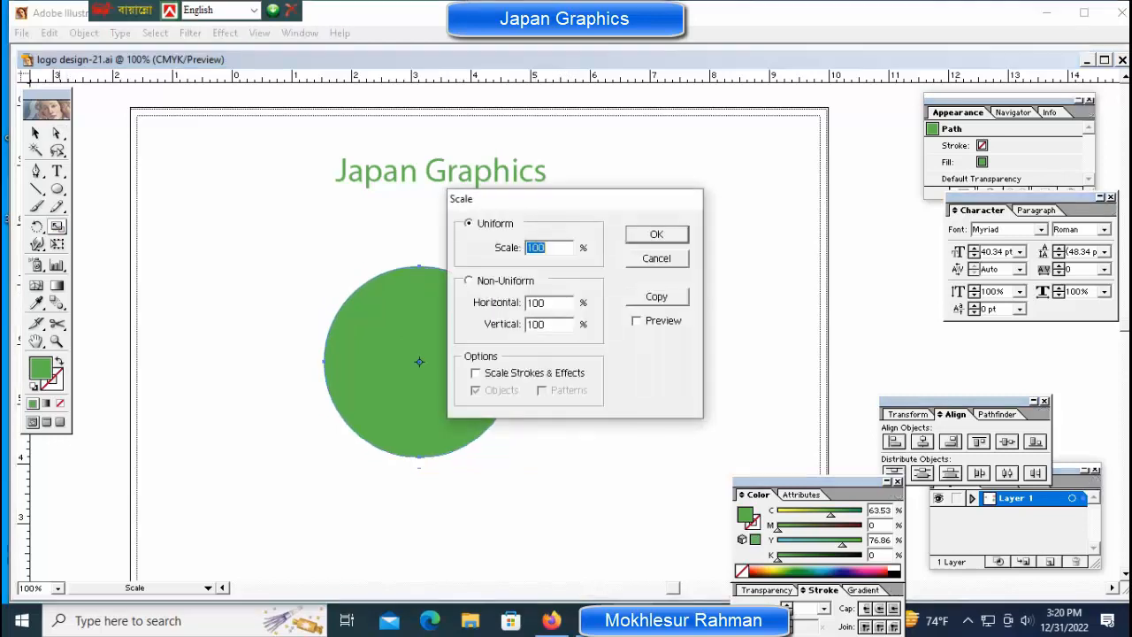
text(10)
key(Tab)
key(Tab)
key(Tab)
key(space)
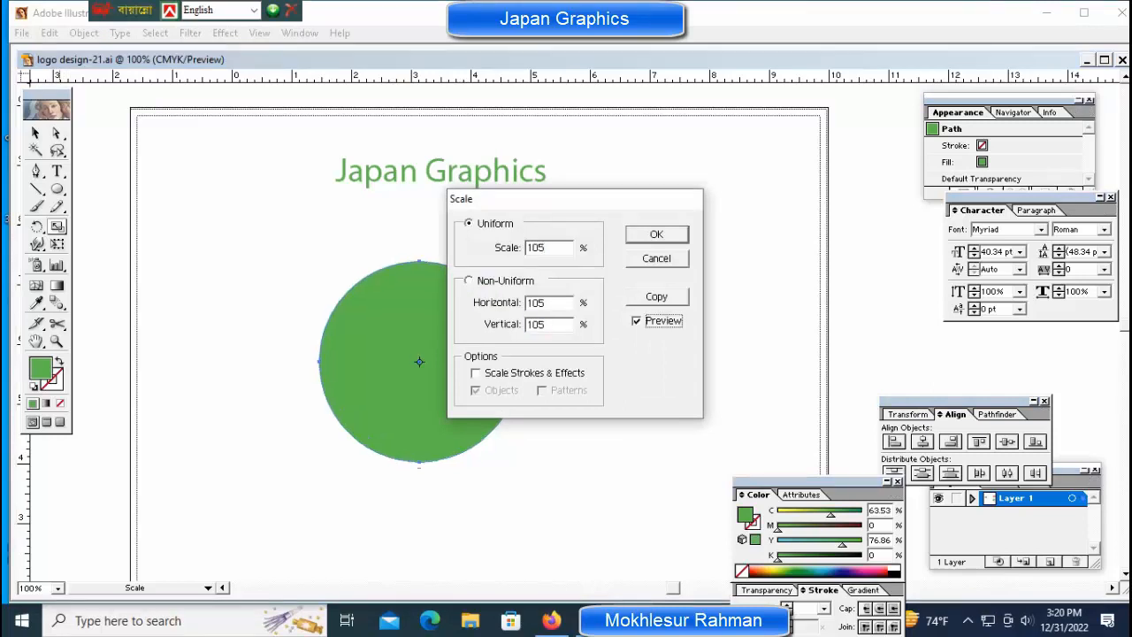
key(Return)
Pick the inner circle in outline view, fill it dark red (C 26.67, M 94.51, Y 64.71, K 14.12) and bring it in front
key(ctrl)
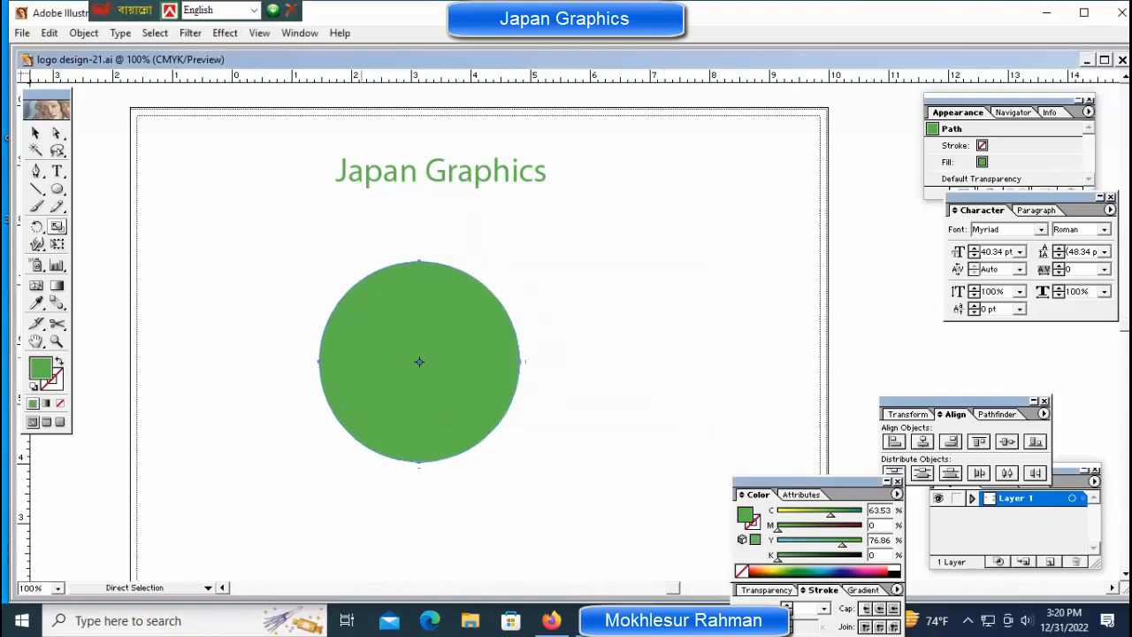
key(ctrl+y)
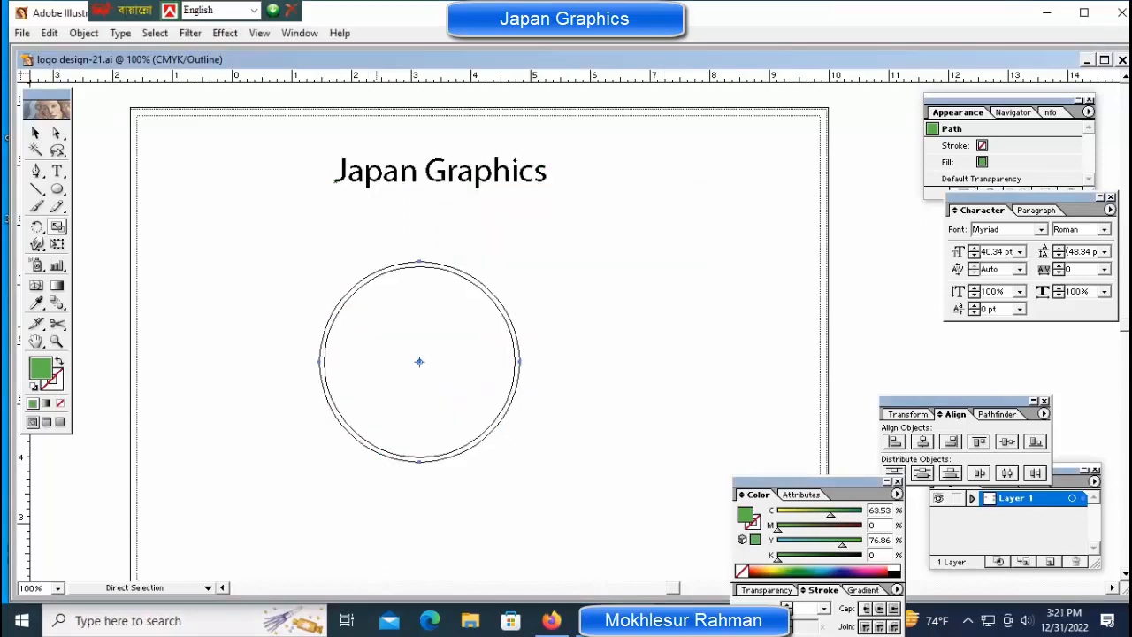
ctrl+click(370, 280)
click(35, 132)
key(ctrl+shift+a)
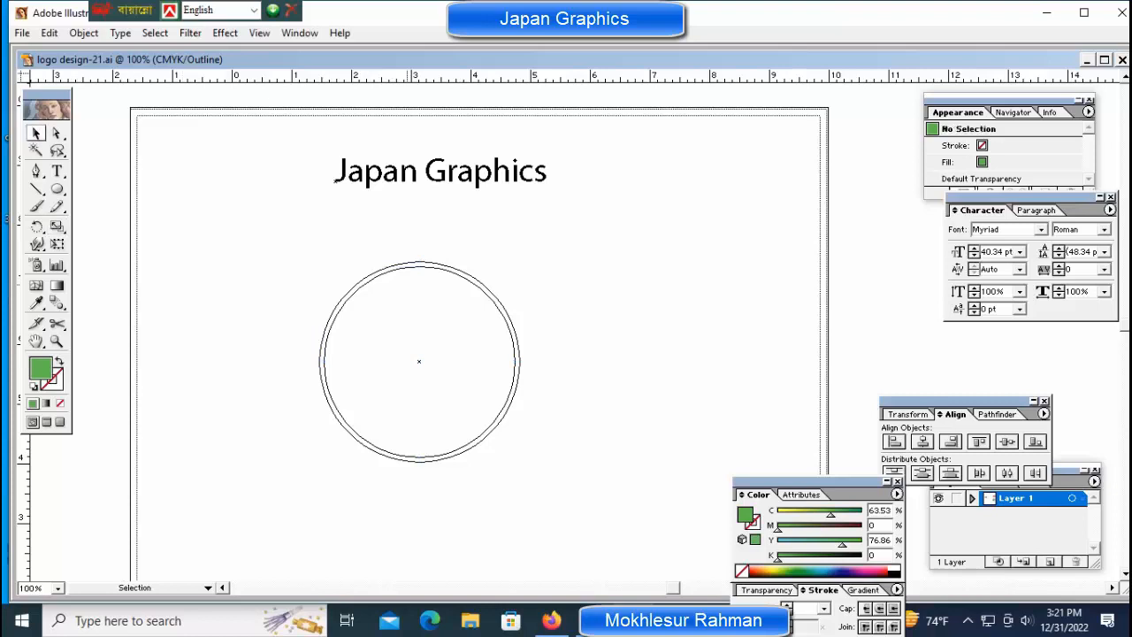
click(401, 267)
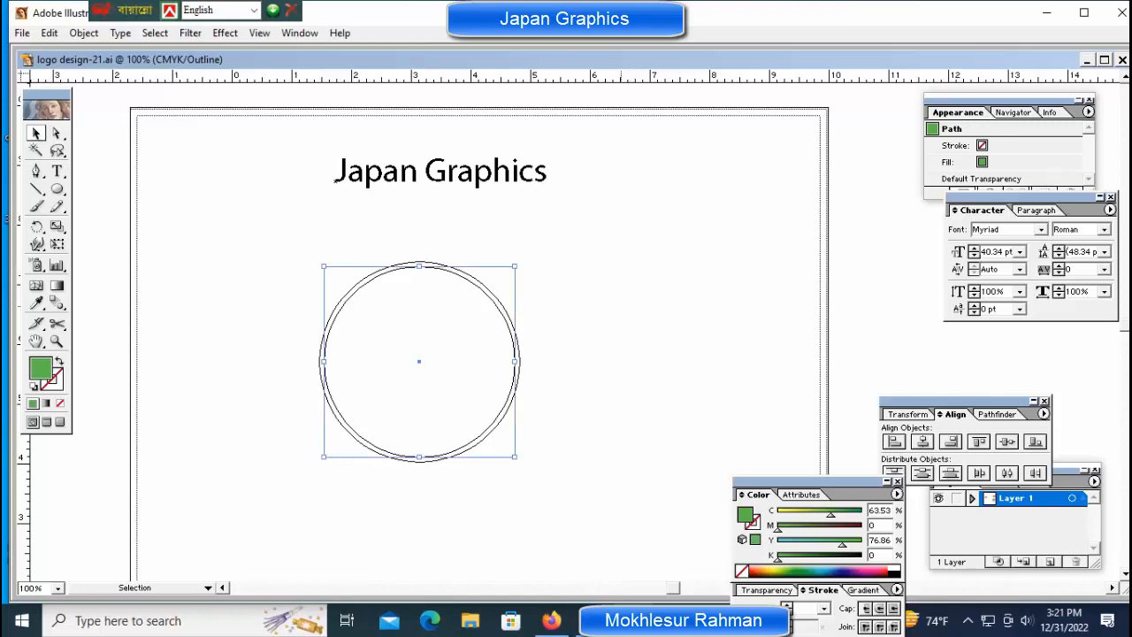
key(ctrl+y)
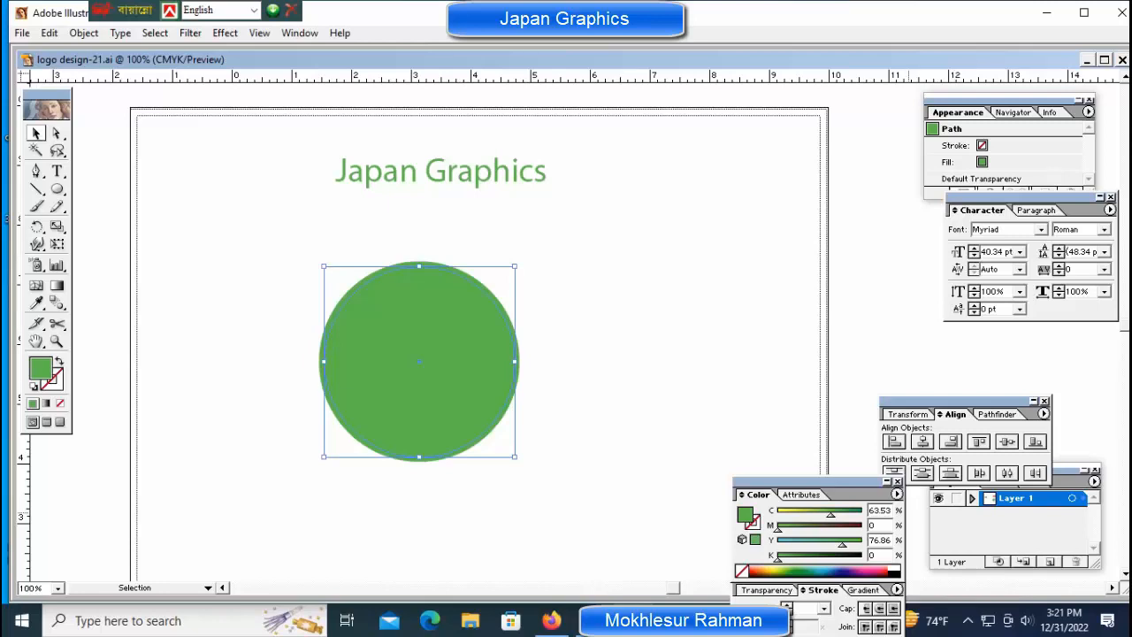
click(872, 572)
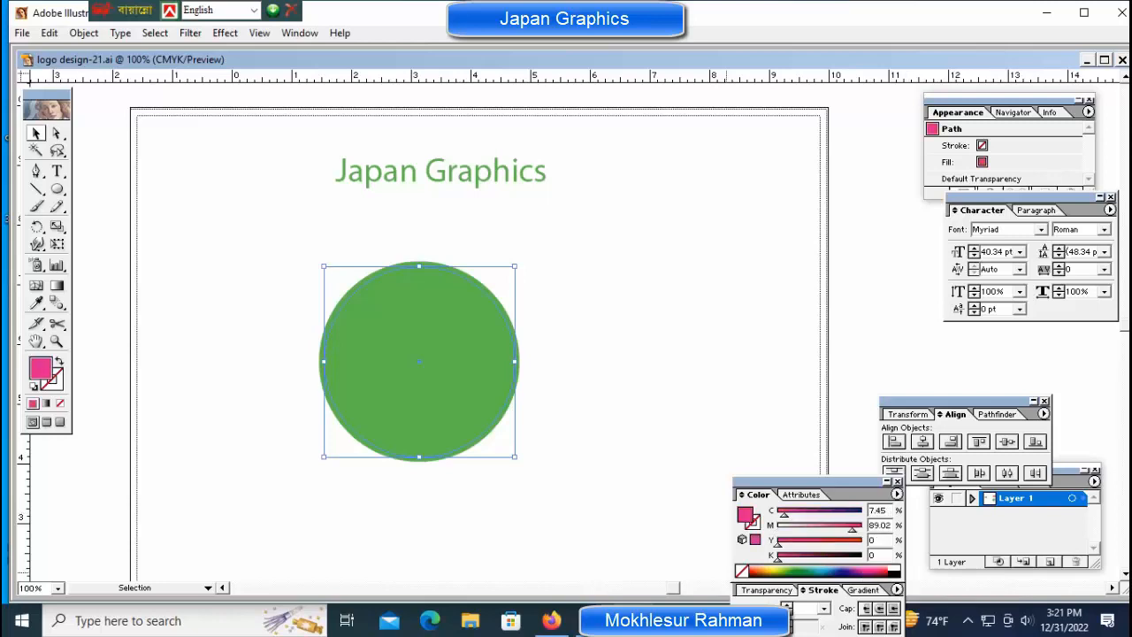
click(883, 574)
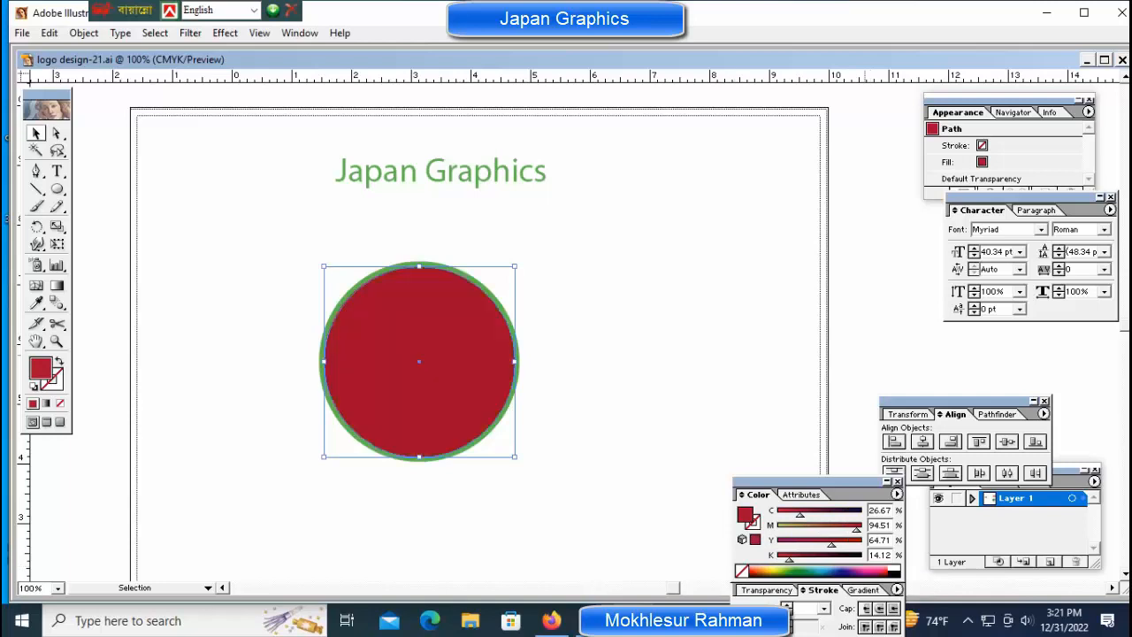
click(601, 351)
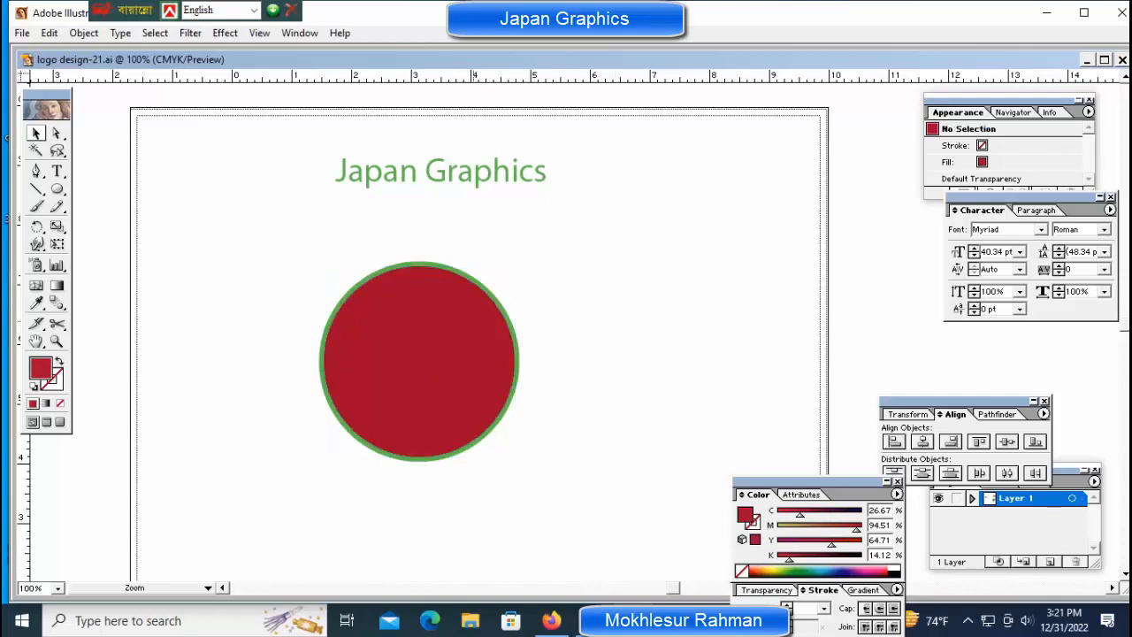
Break the Japan Graphics text into two lines before "Graphics" and move it clear of the circle
key(ctrl+plus)
drag(521, 428, 522, 310)
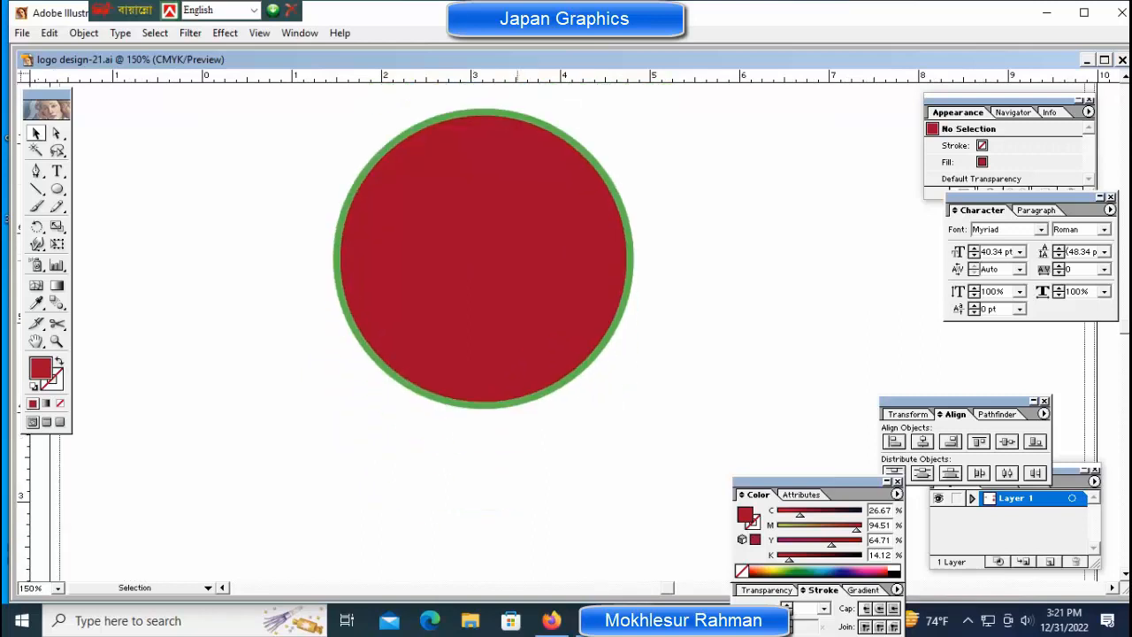
key(ctrl+minus)
key(ctrl+minus)
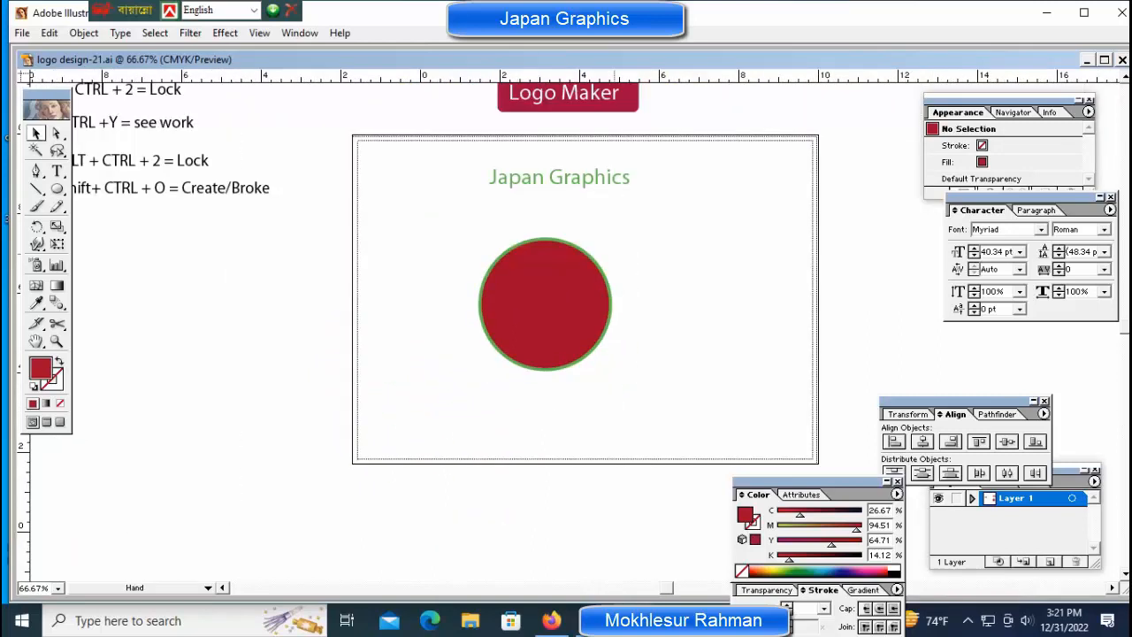
drag(615, 266, 317, 245)
click(247, 161)
drag(246, 160, 368, 240)
double_click(371, 238)
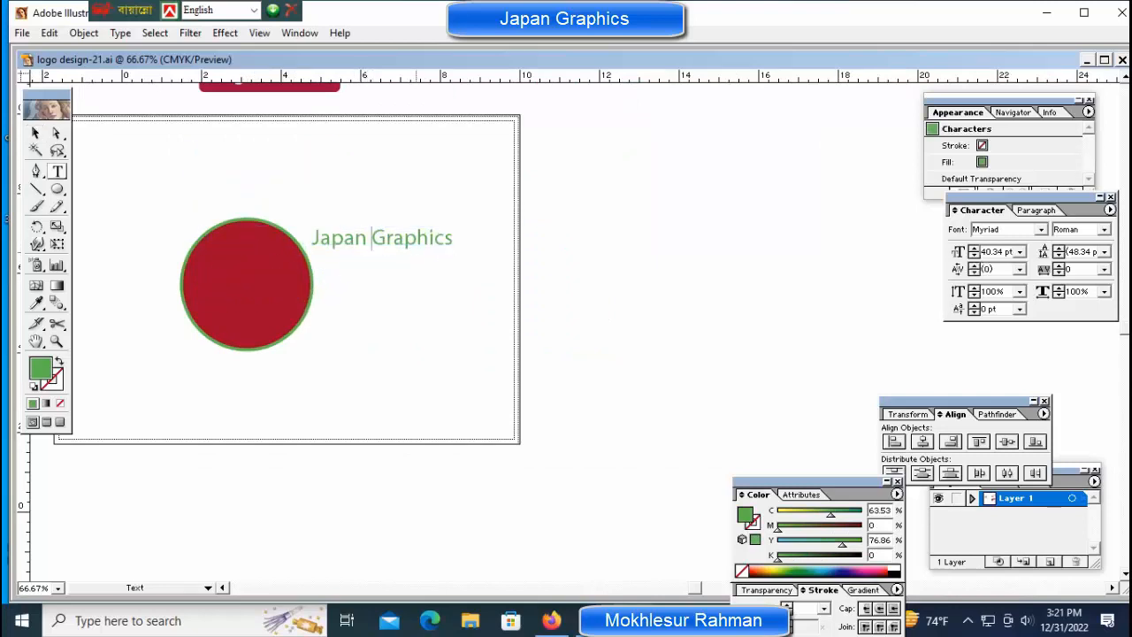
key(Return)
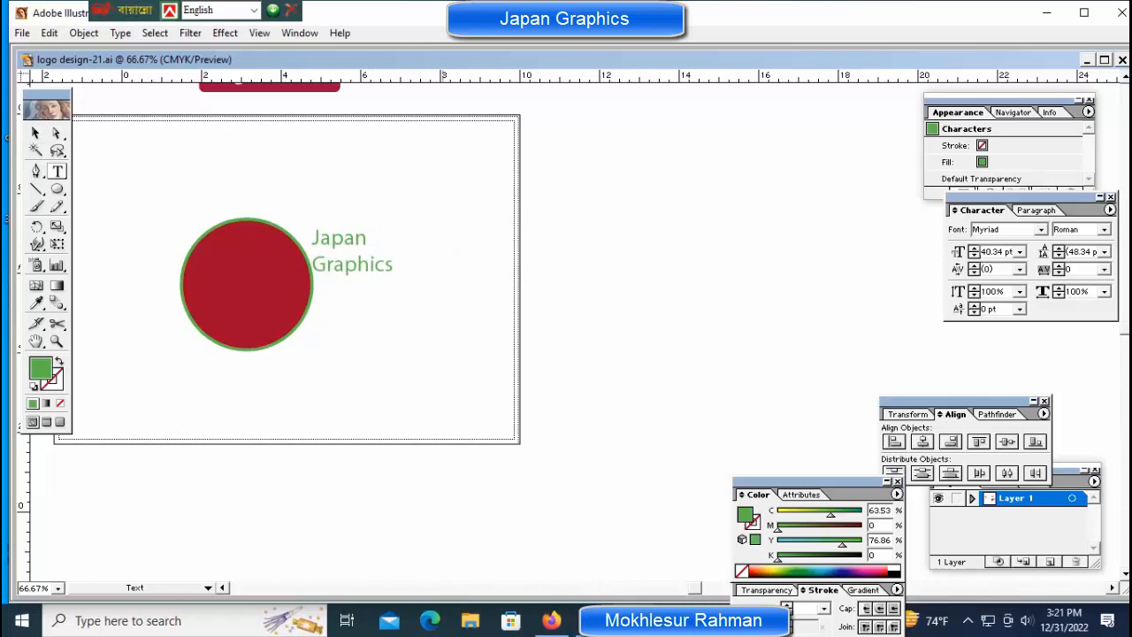
ctrl+click(345, 265)
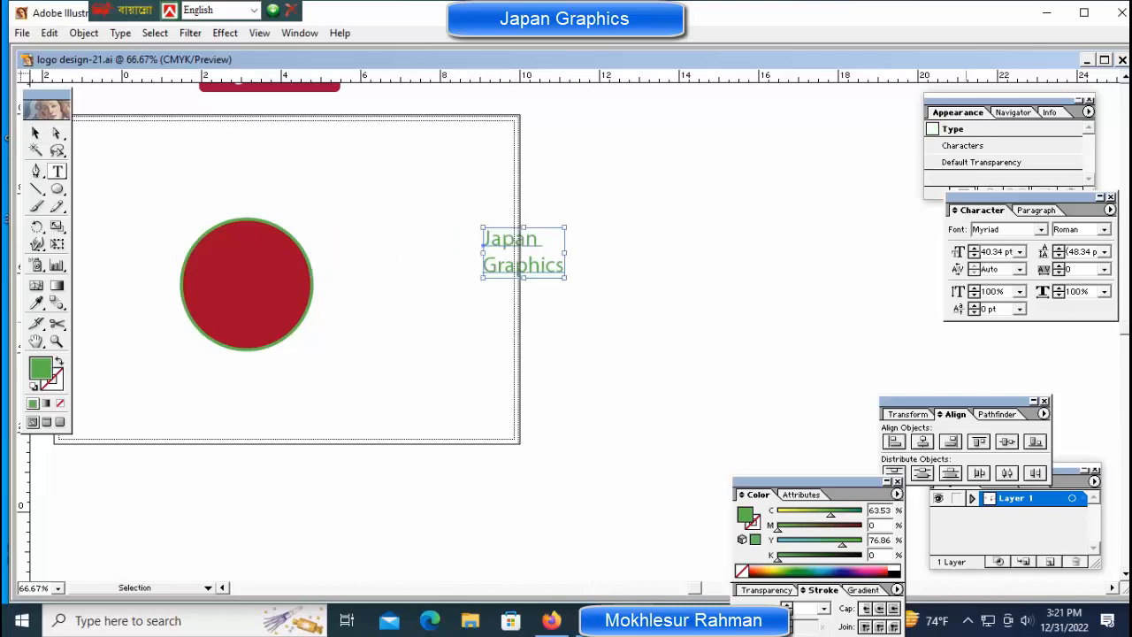
Center-align the two lines of the Japan Graphics text
click(1036, 210)
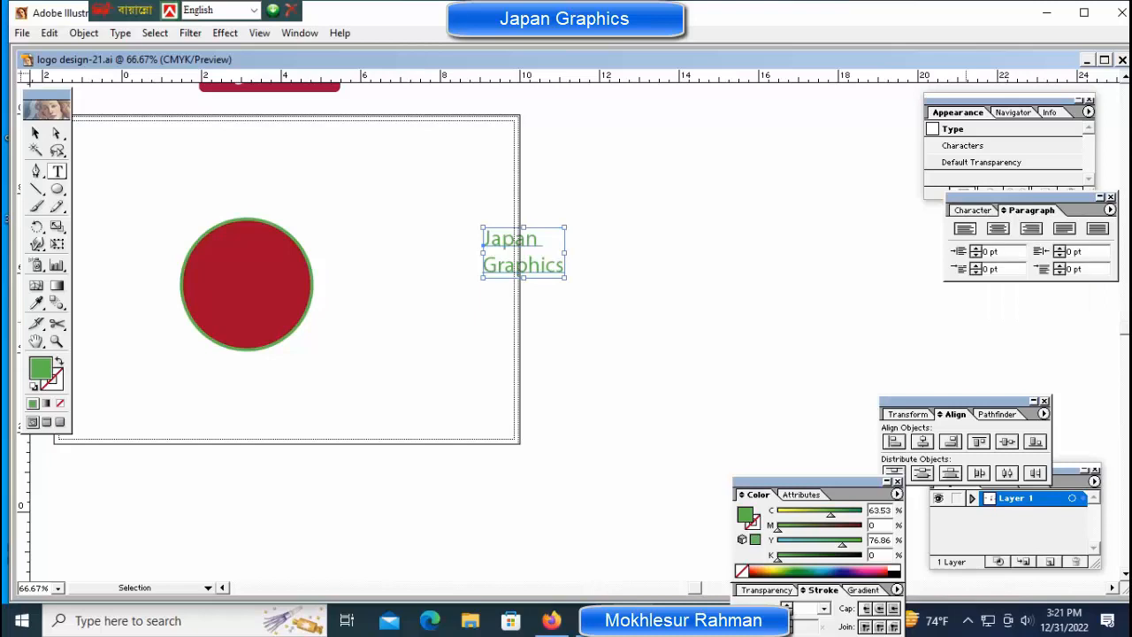
click(998, 228)
ctrl+click(663, 305)
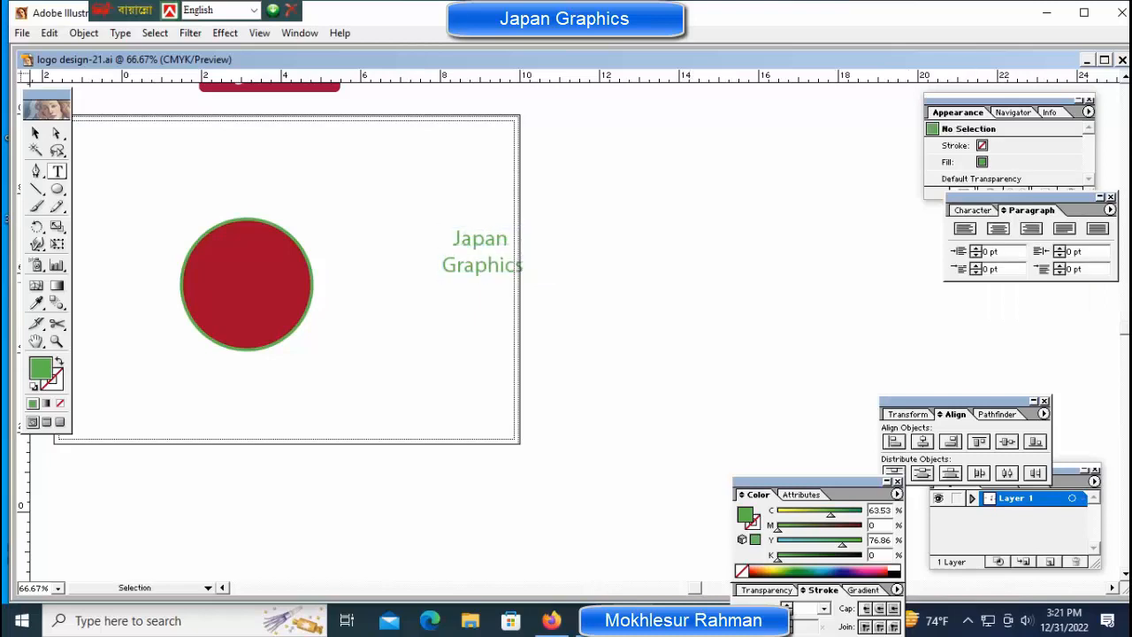
Place the two-line Japan Graphics text on the red circle and fill it white
ctrl+click(483, 246)
drag(481, 244, 242, 268)
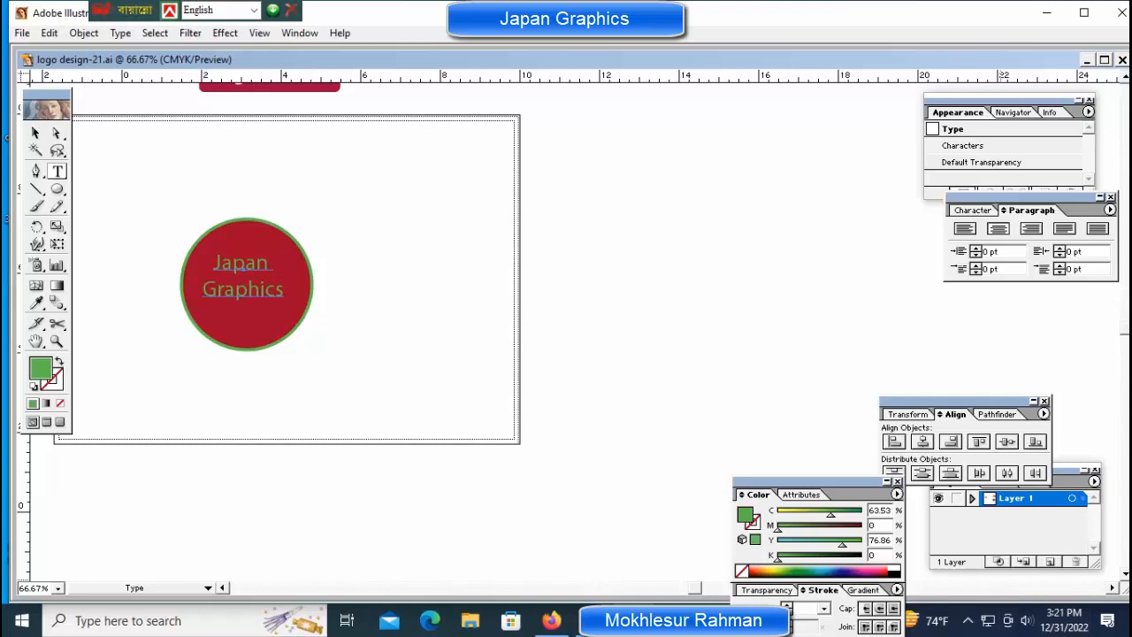
click(894, 567)
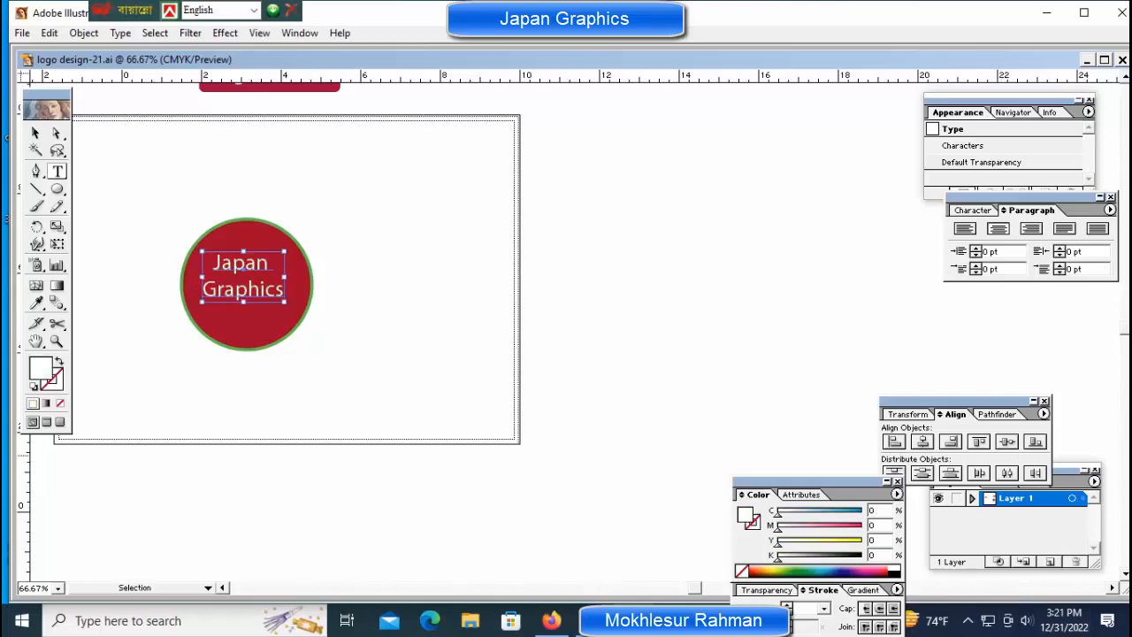
Enlarge the white Japan Graphics text to about 3 inches wide and nudge it right and slightly up inside the circle
key(ctrl+plus)
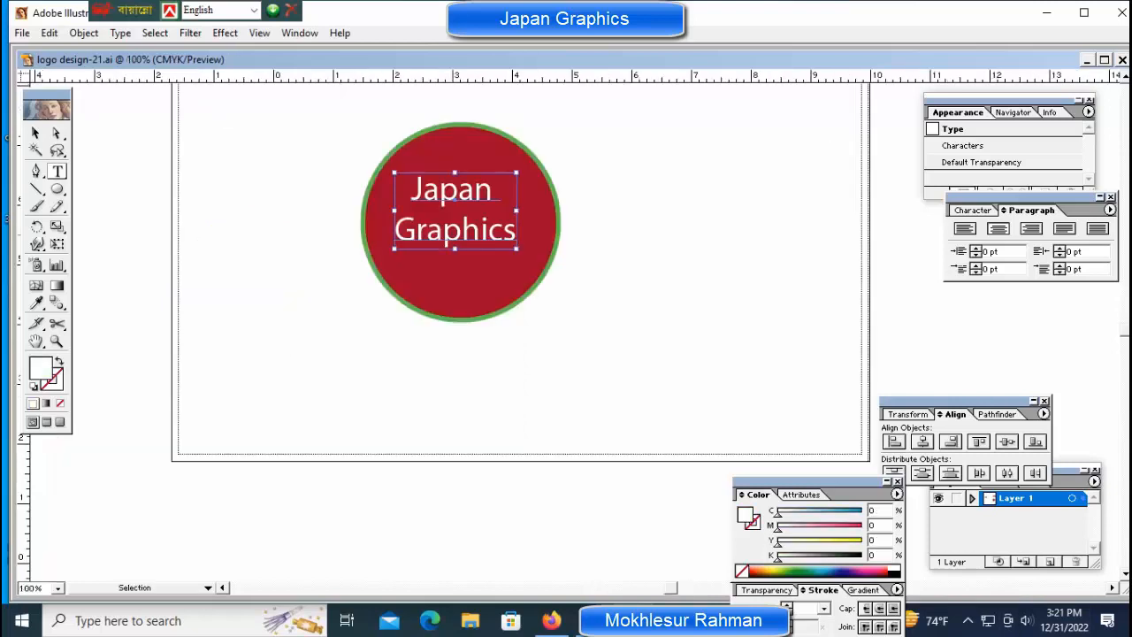
drag(516, 248, 544, 266)
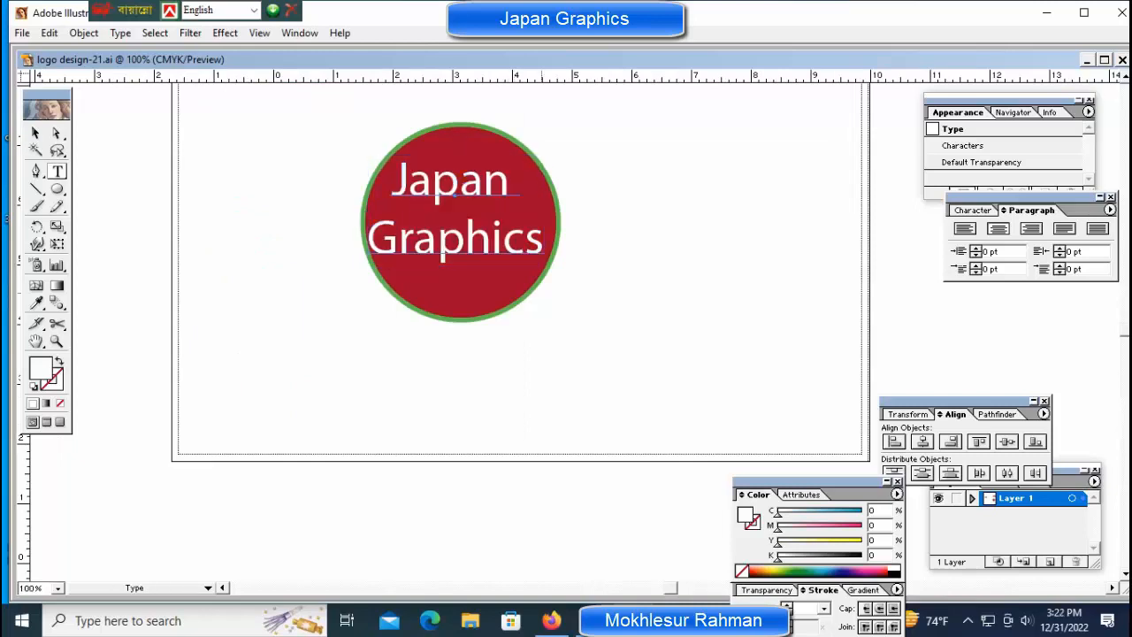
key(Right)
key(Right)
key(Right)
key(Right)
key(Right)
key(Right)
key(Right)
key(Right)
key(Right)
key(Right)
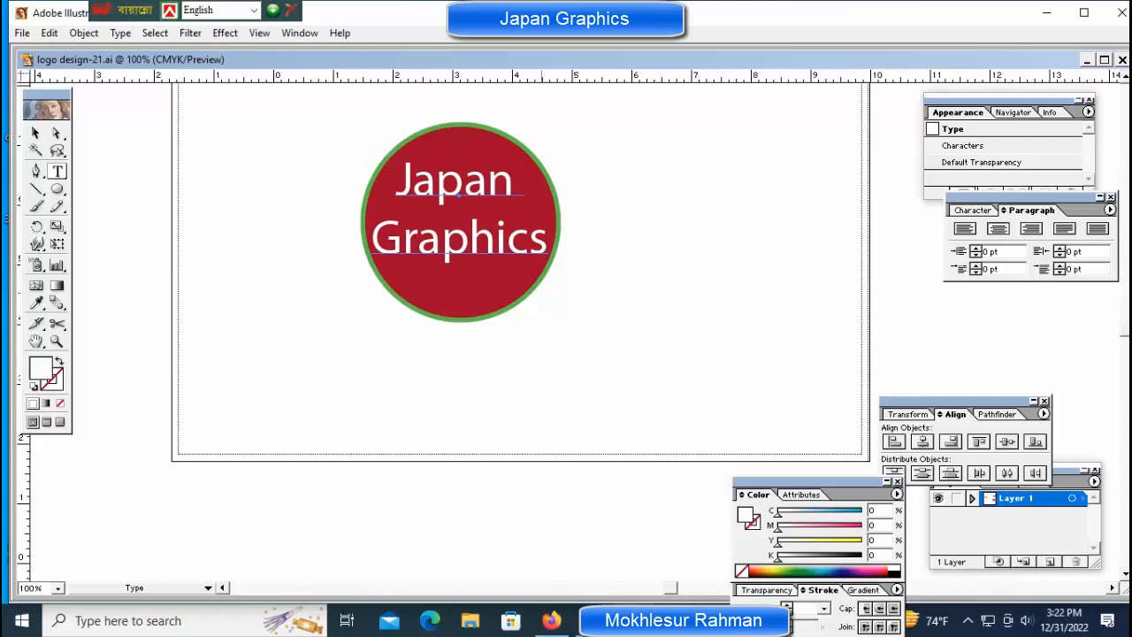
key(Up)
key(Up)
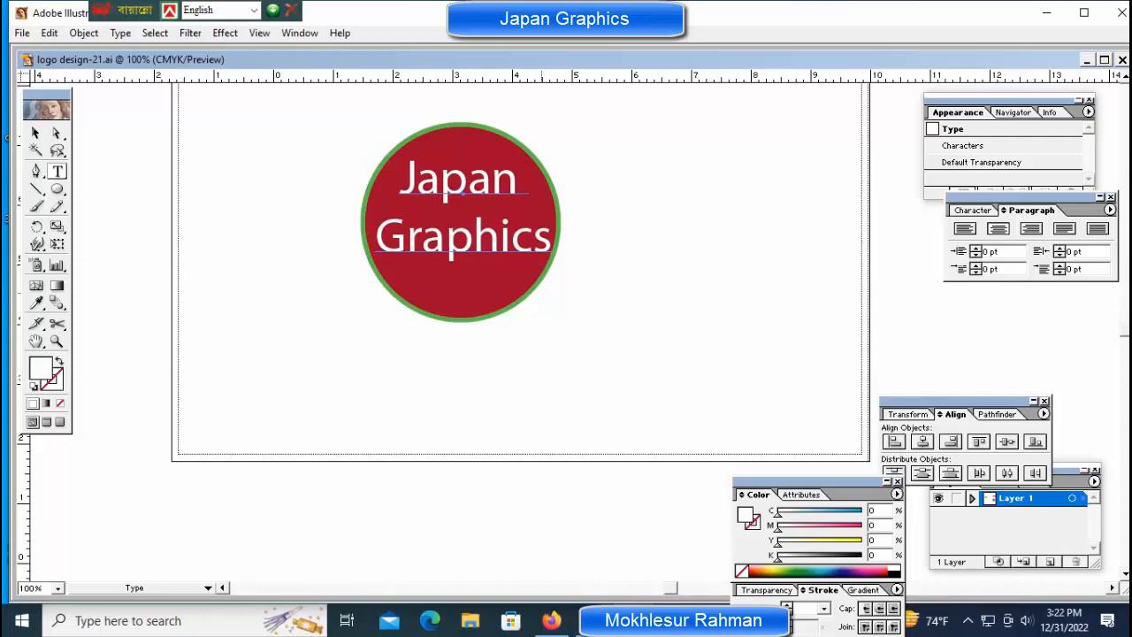
key(ctrl+shift+a)
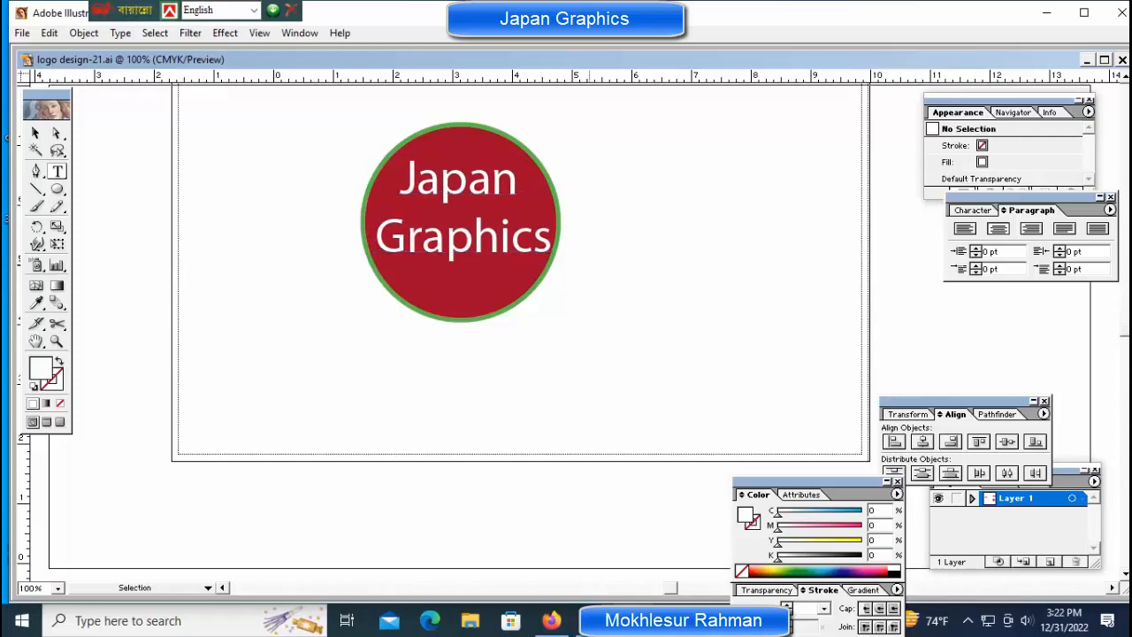
Paint a white wavy underline about 2.2 inches long below "Graphics" with the Paintbrush and remove its fill
key(ctrl+minus)
key(ctrl+minus)
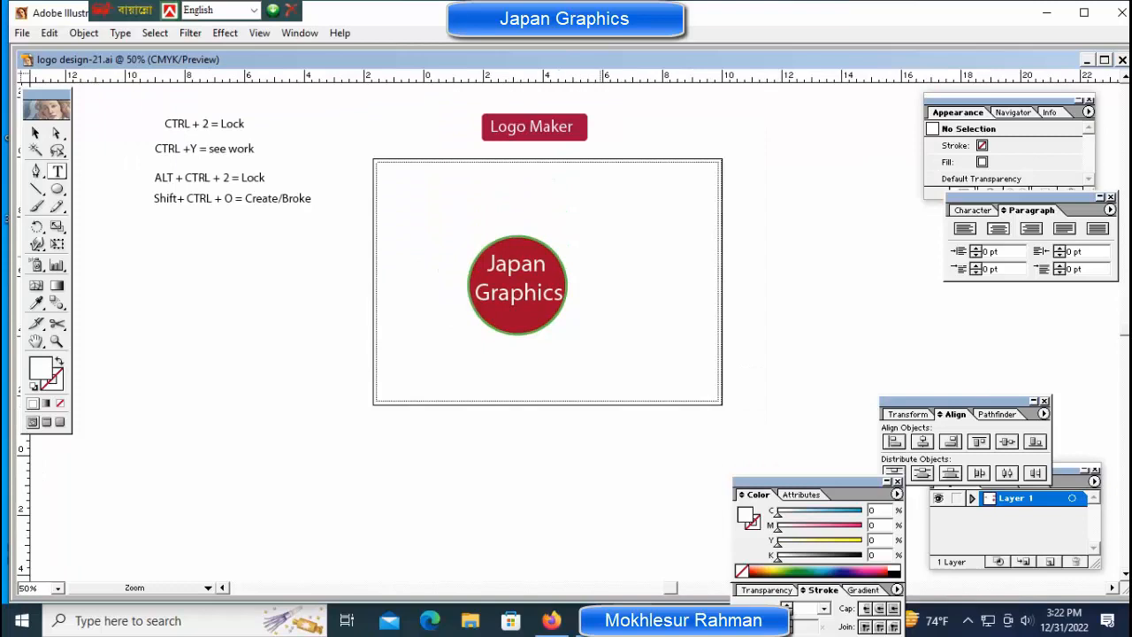
ctrl+click(600, 261)
key(ctrl+plus)
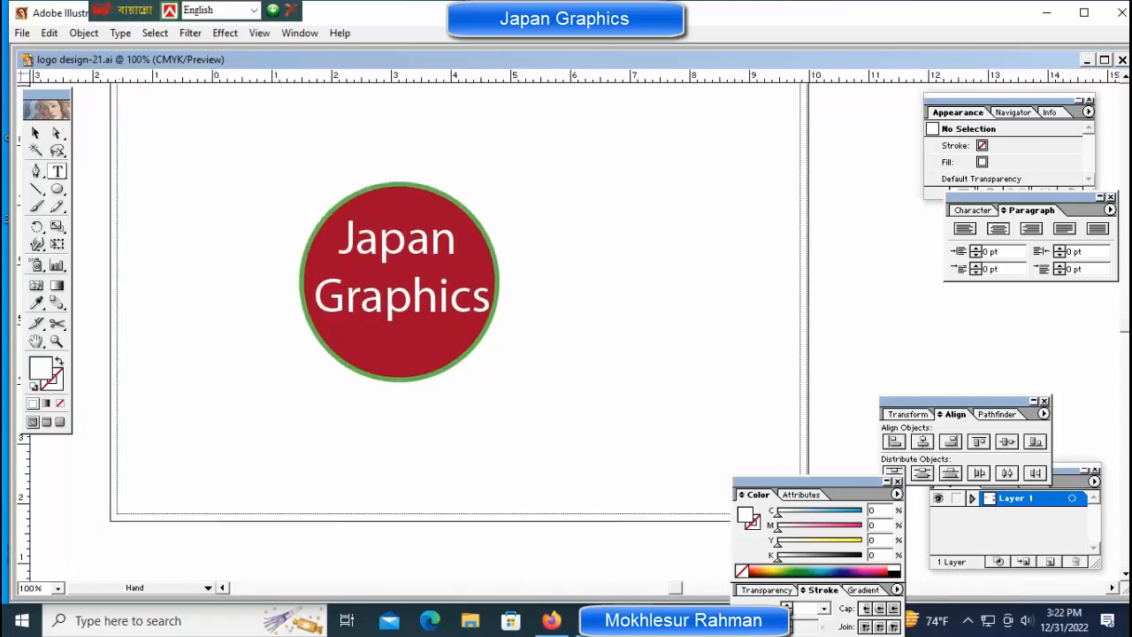
key(l)
click(36, 206)
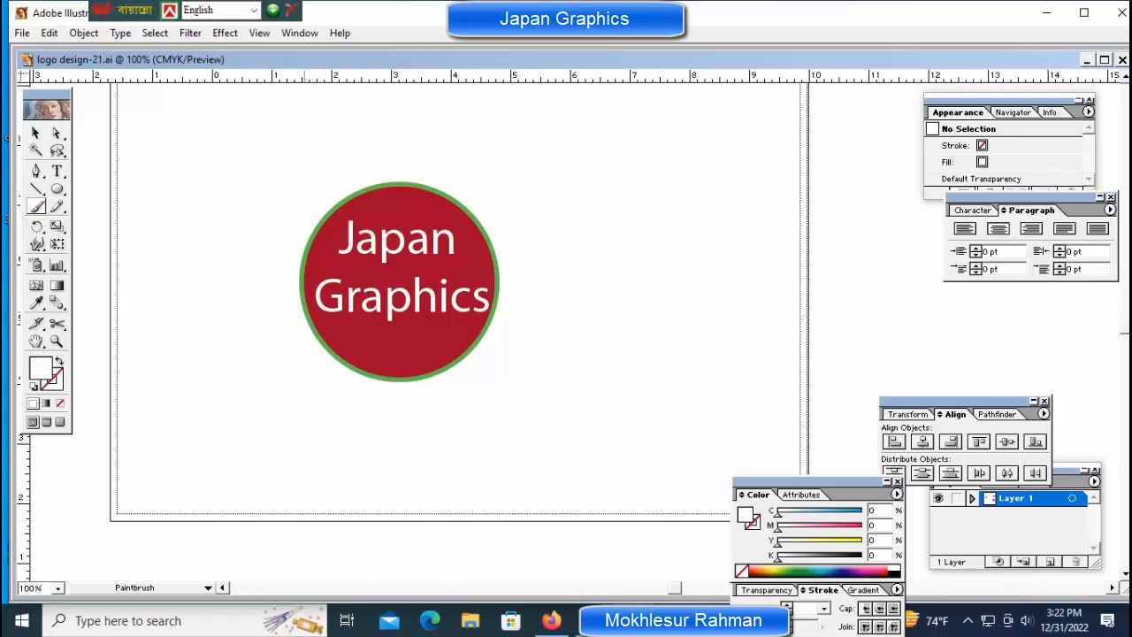
mouse_move(344, 347)
mouse_down()
mouse_move(354, 335)
mouse_move(430, 337)
mouse_up()
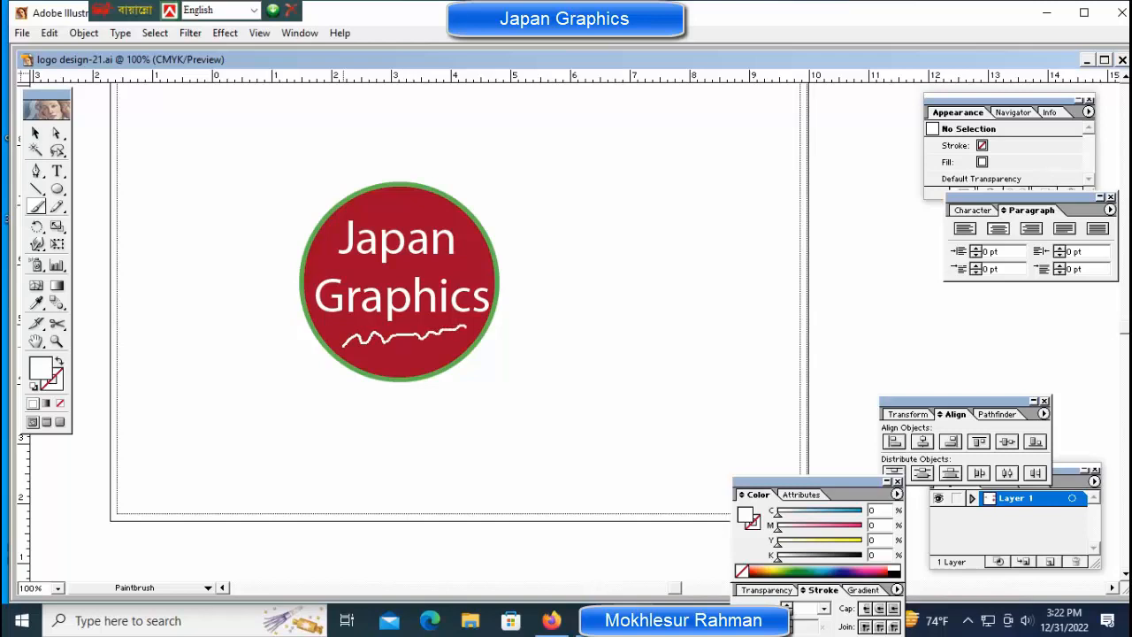
drag(474, 326, 476, 325)
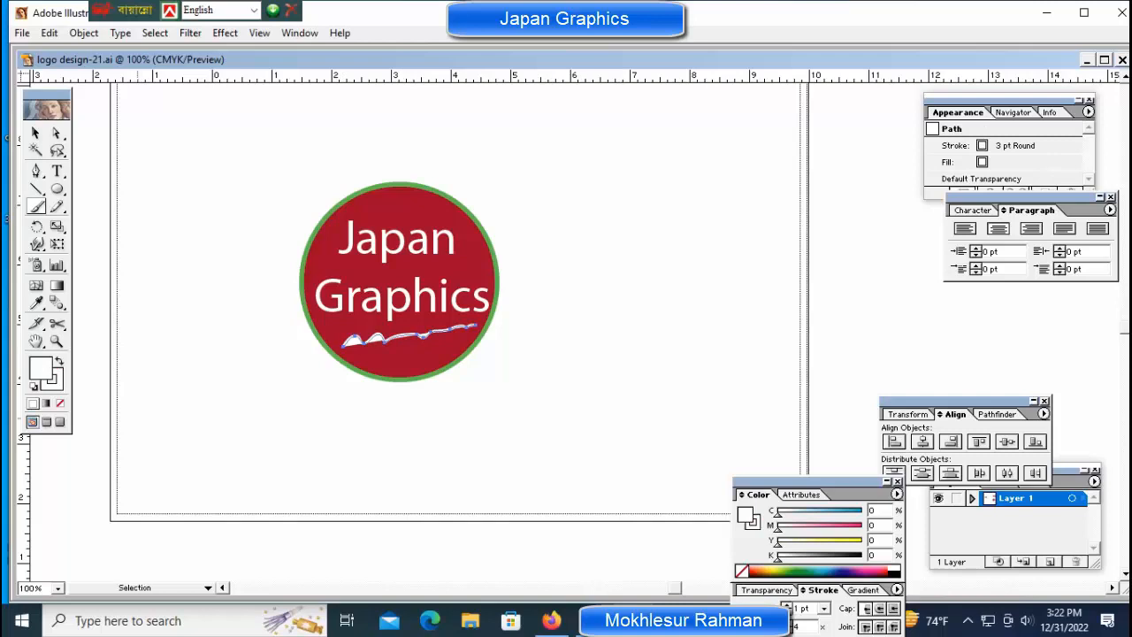
click(61, 404)
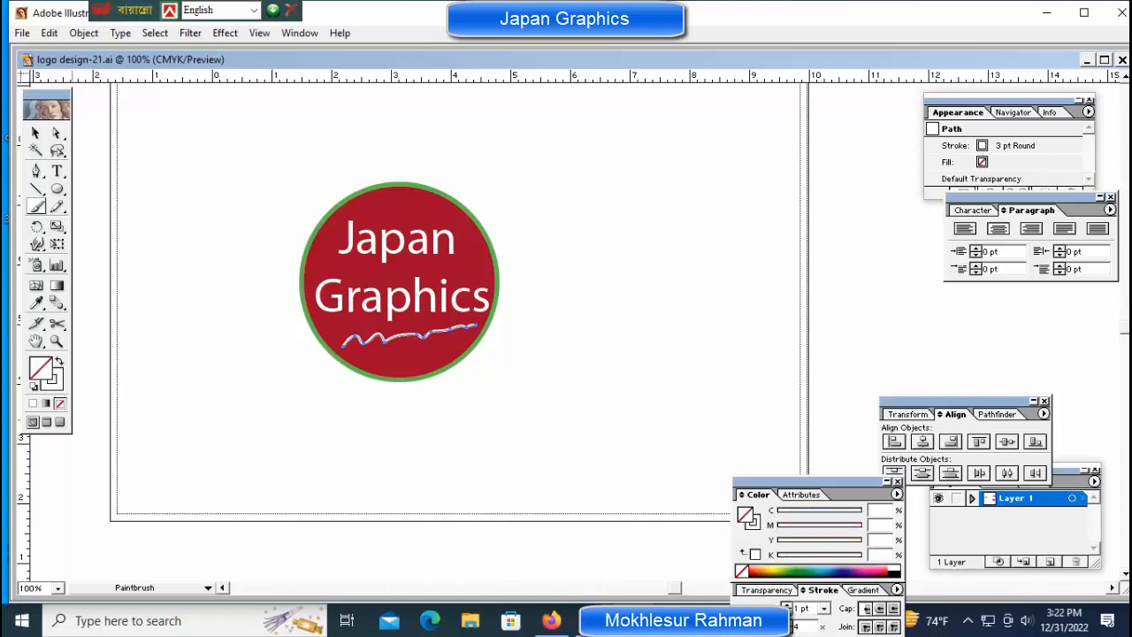
Select the red circle inside the green rim and lock it in place
key(ctrl)
key(ctrl)
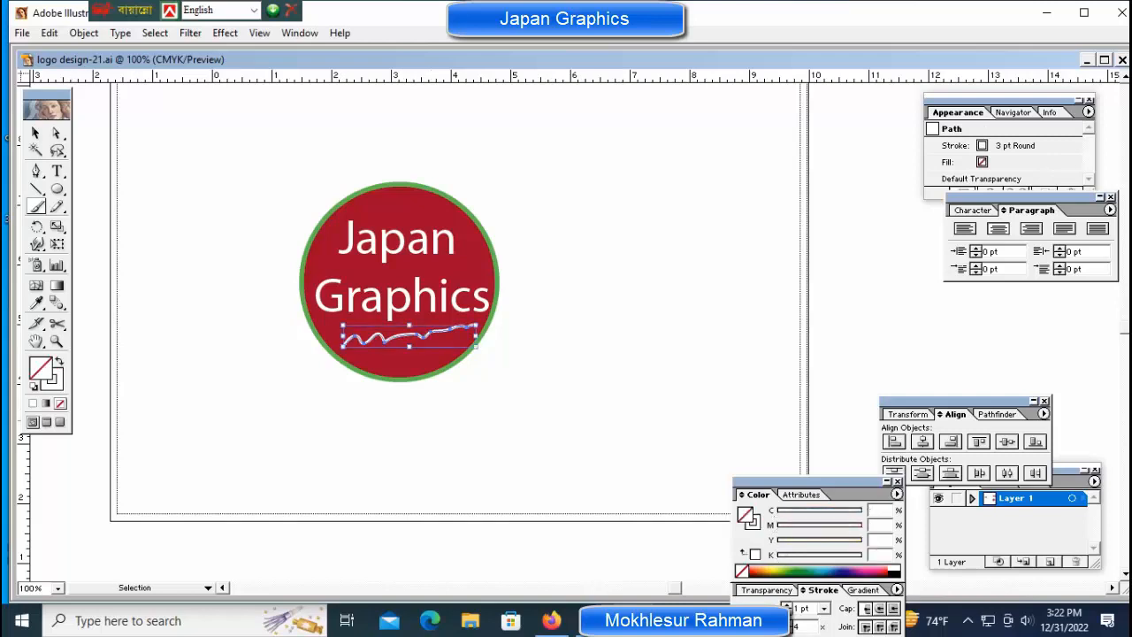
key(ctrl+space)
ctrl+click(493, 366)
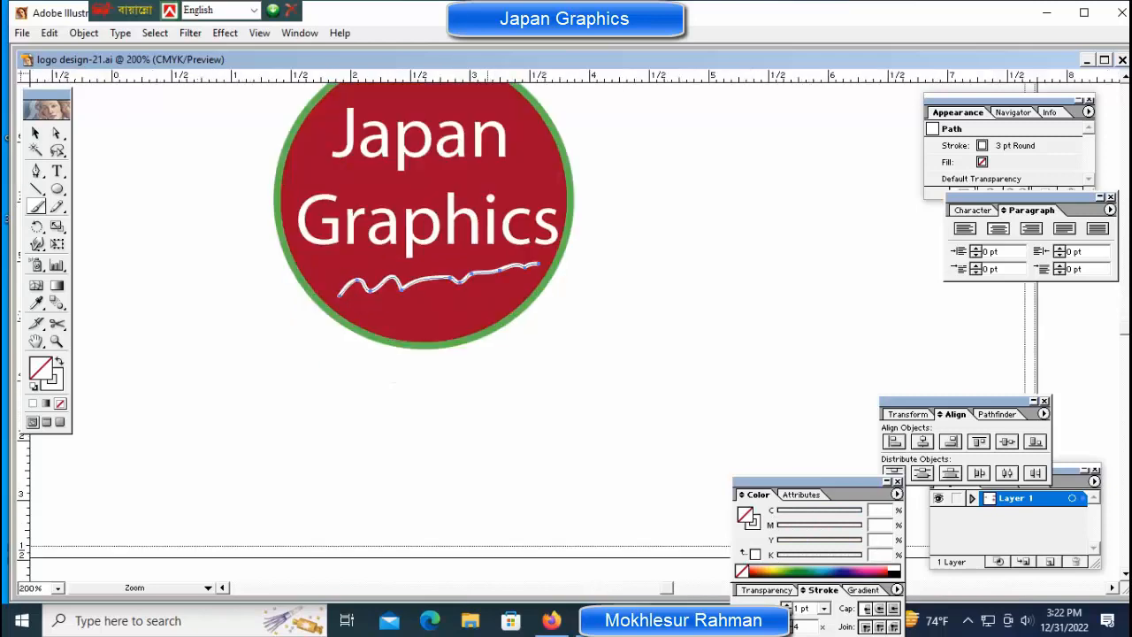
ctrl+click(483, 315)
ctrl+click(677, 354)
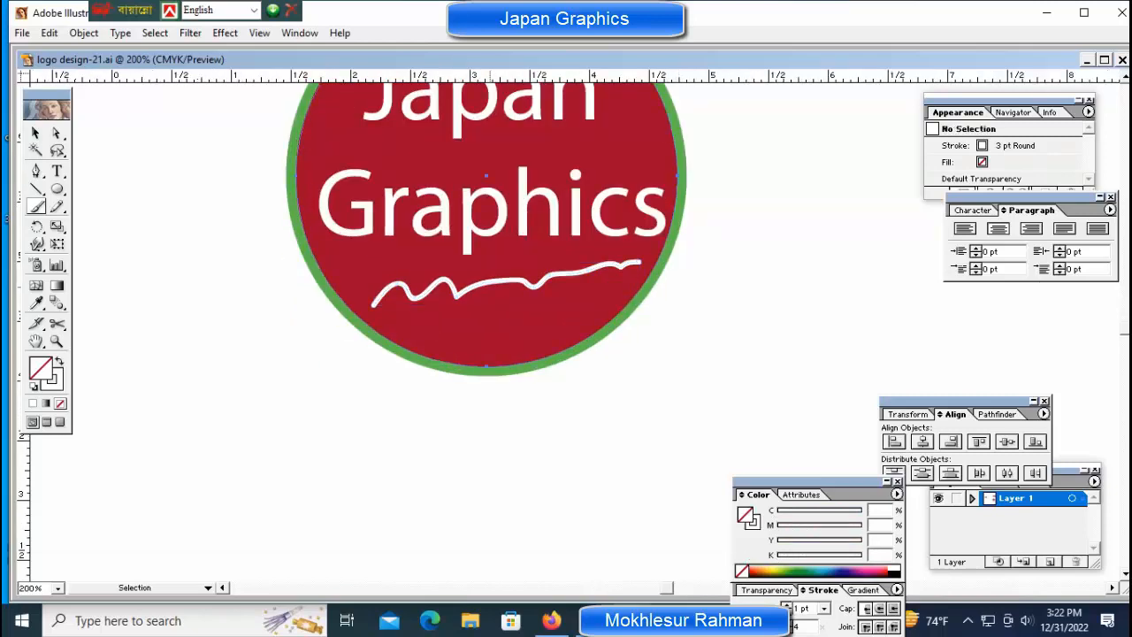
ctrl+click(490, 332)
ctrl+click(573, 389)
ctrl+click(522, 330)
ctrl+click(522, 403)
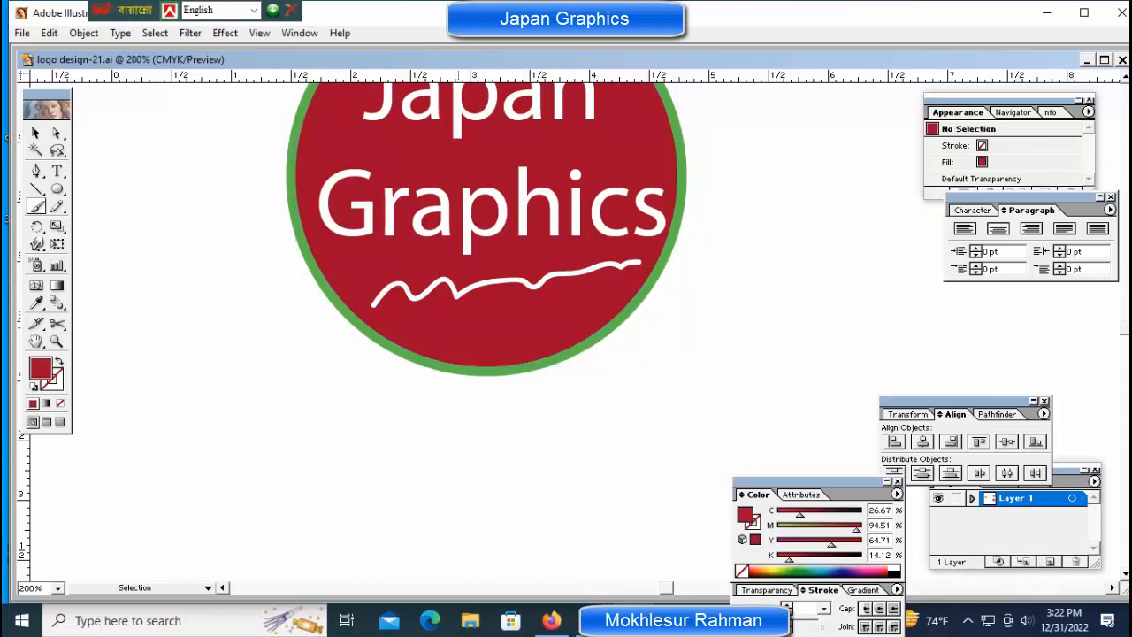
Duplicate the wavy underline just below the original, shrink the copy to about 1.9 inches long and nudge it into place
drag(461, 294, 474, 306)
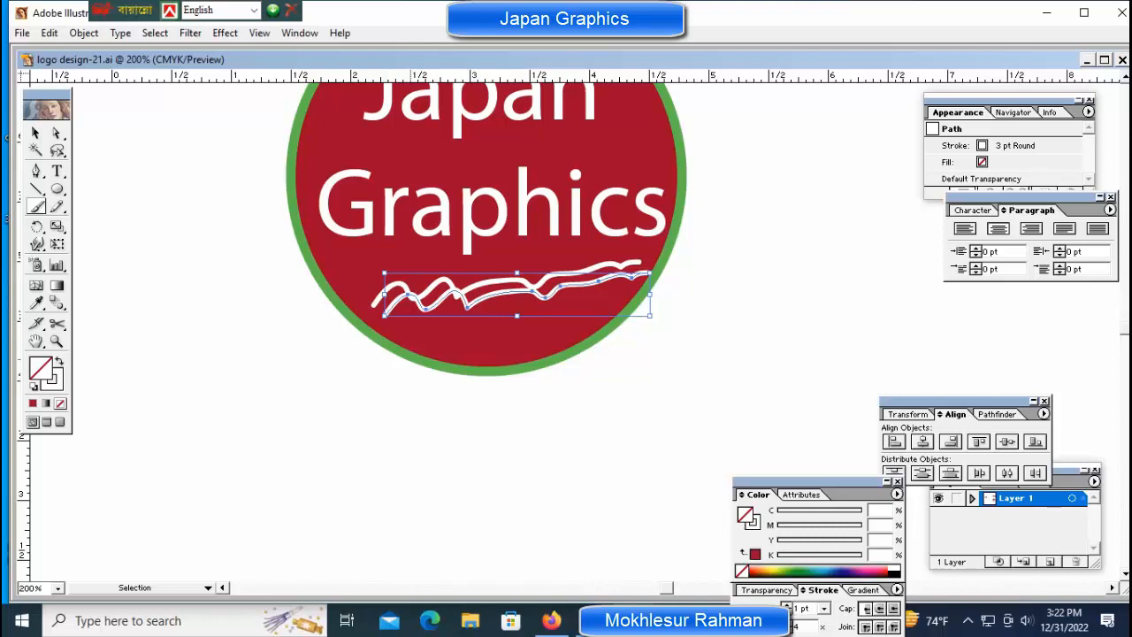
drag(385, 316, 407, 313)
key(Down)
key(Down)
key(Down)
key(Left)
key(Left)
key(Left)
key(Down)
key(Down)
key(Down)
key(Right)
key(Right)
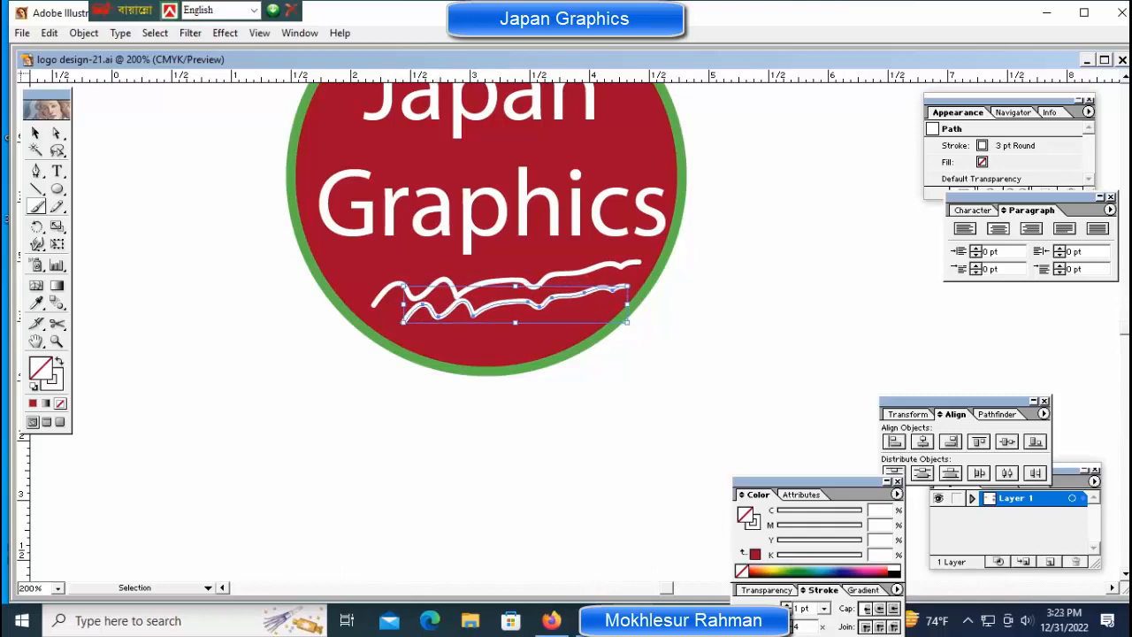
key(Right)
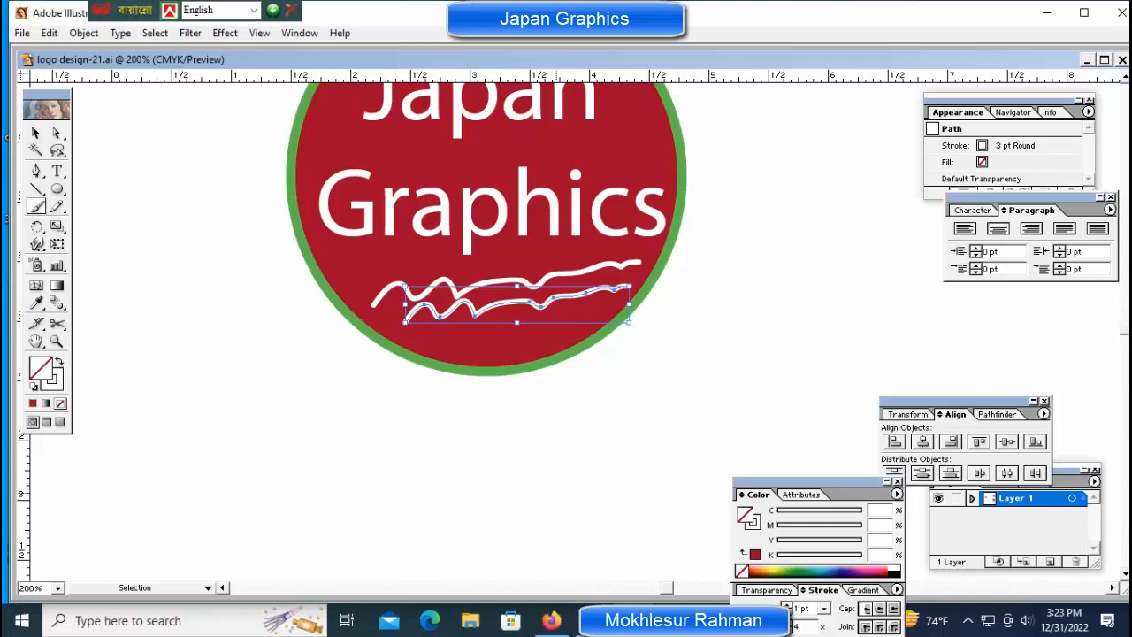
Copy the shorter wave straight down about 0.13 inch and repeat the copy until the waves pass the circle's bottom edge
drag(479, 312, 478, 329)
key(ctrl+d)
key(ctrl+d)
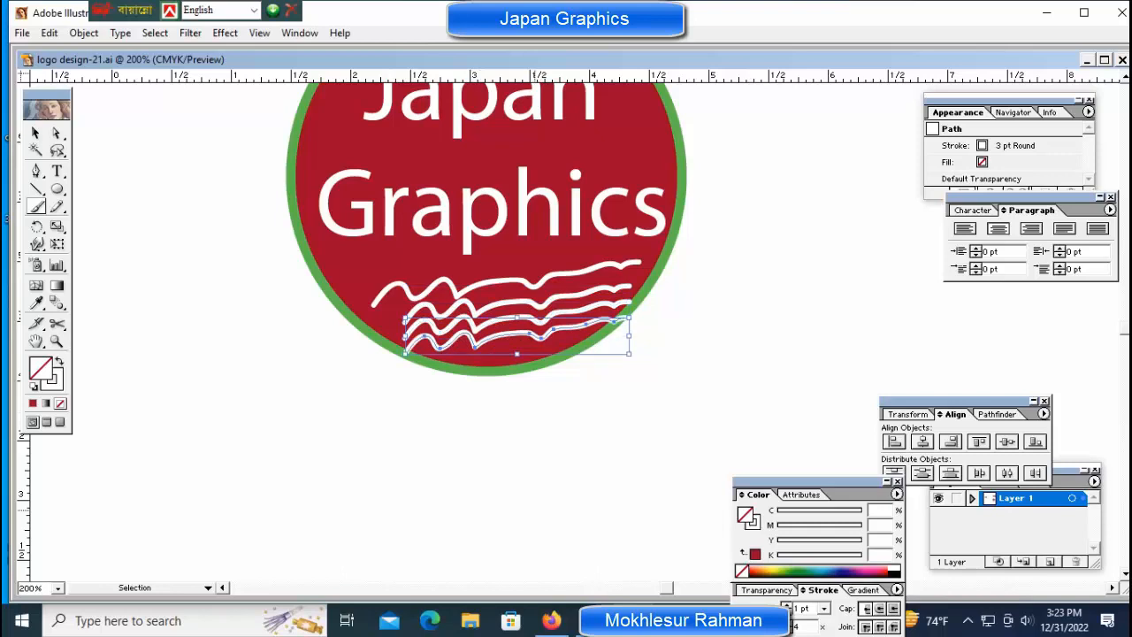
key(ctrl+d)
key(ctrl+d)
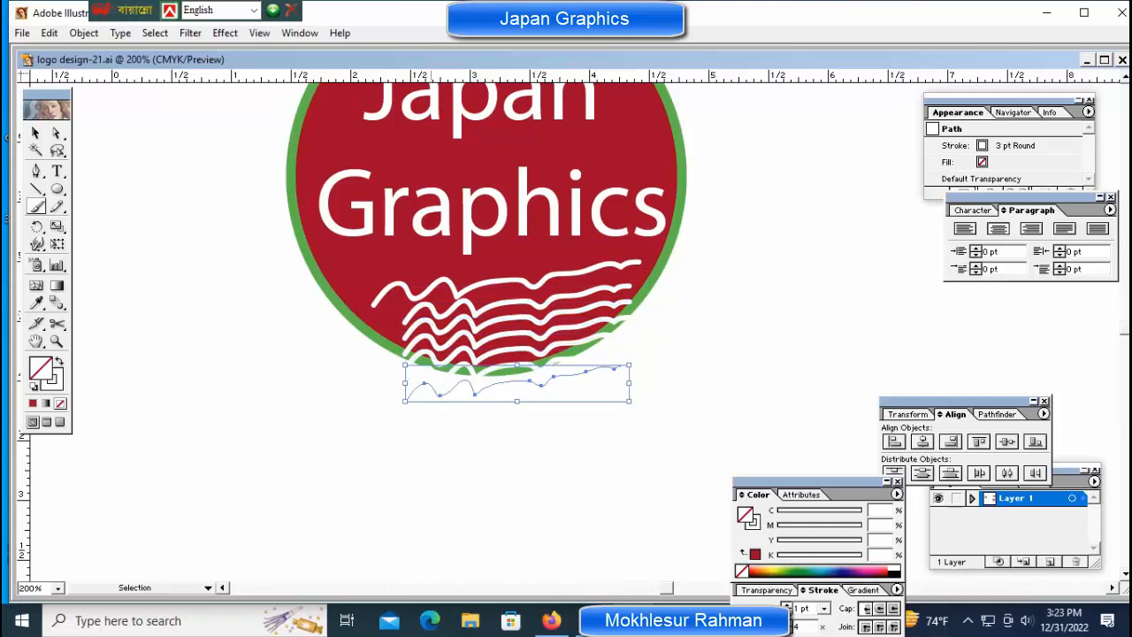
key(ctrl+shift+a)
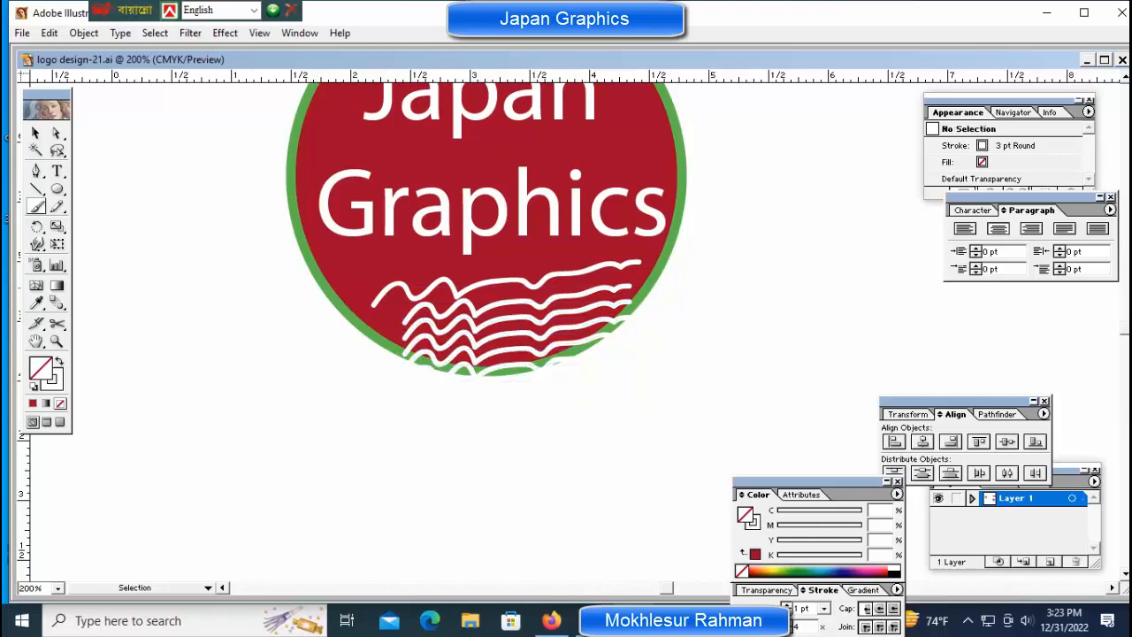
Select only the green rim circle behind the waves and lock it
drag(312, 294, 486, 416)
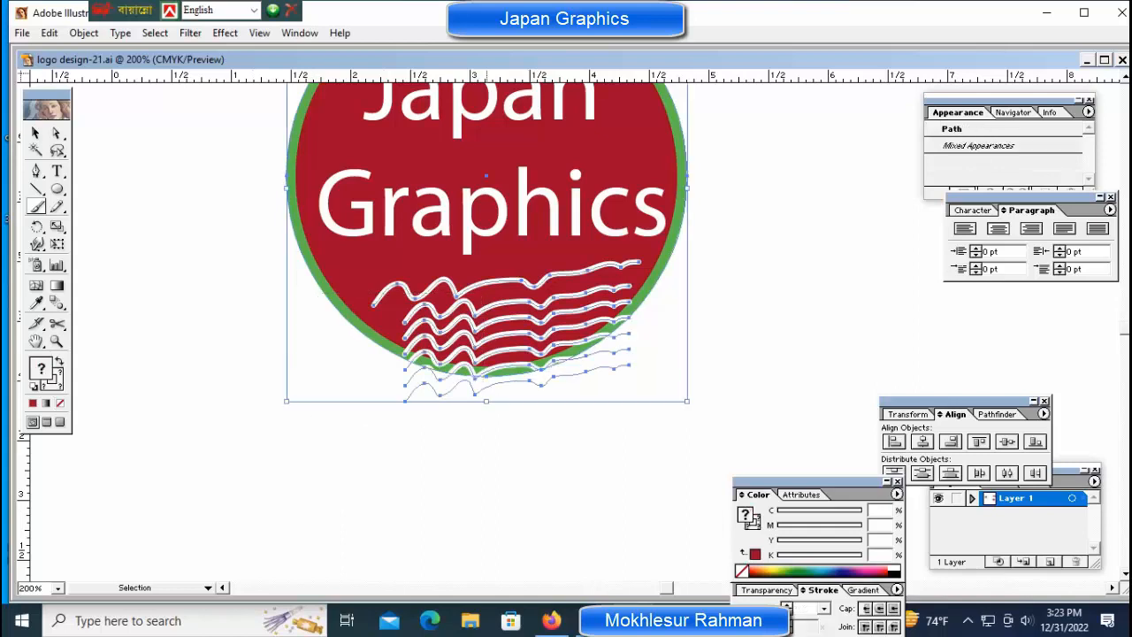
key(ctrl+shift+a)
key(ctrl+a)
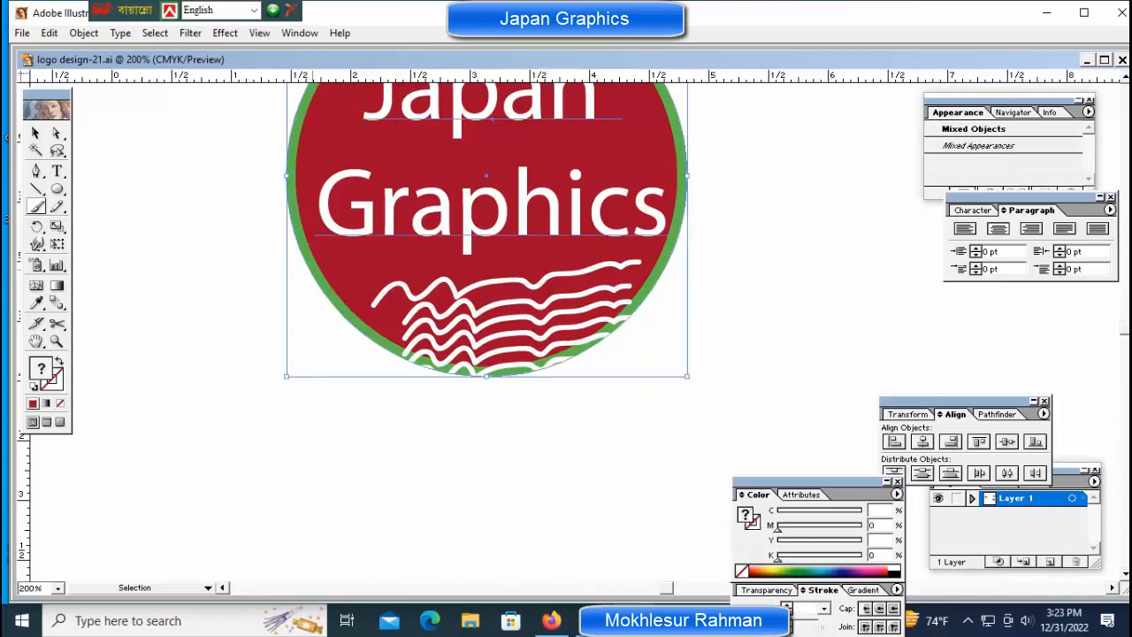
key(ctrl+shift+a)
ctrl+click(337, 303)
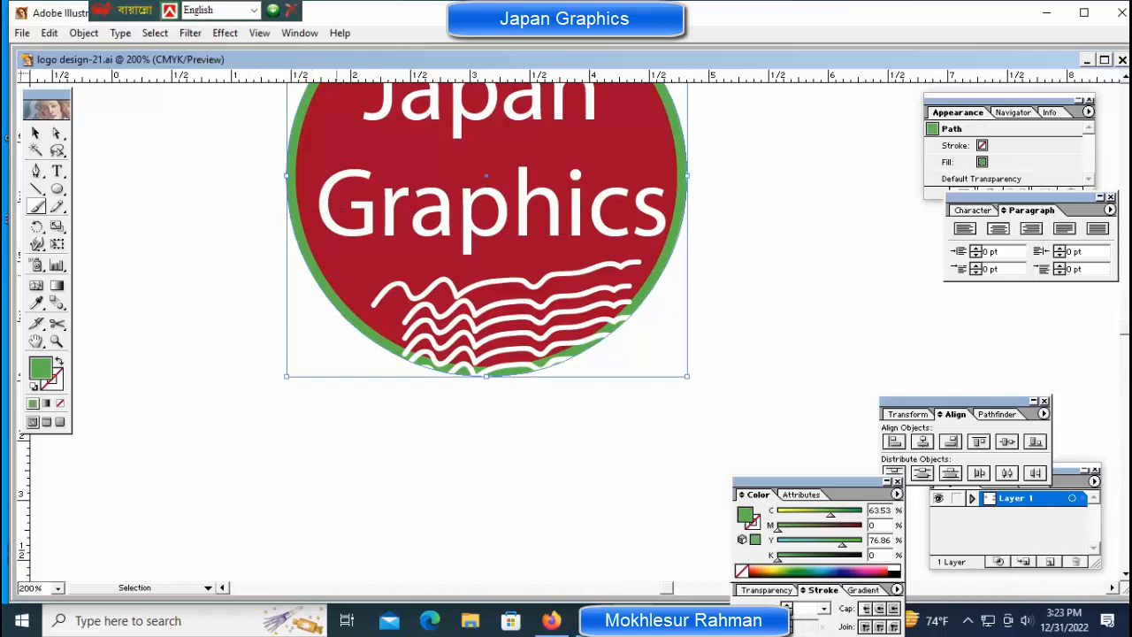
key(ctrl+2)
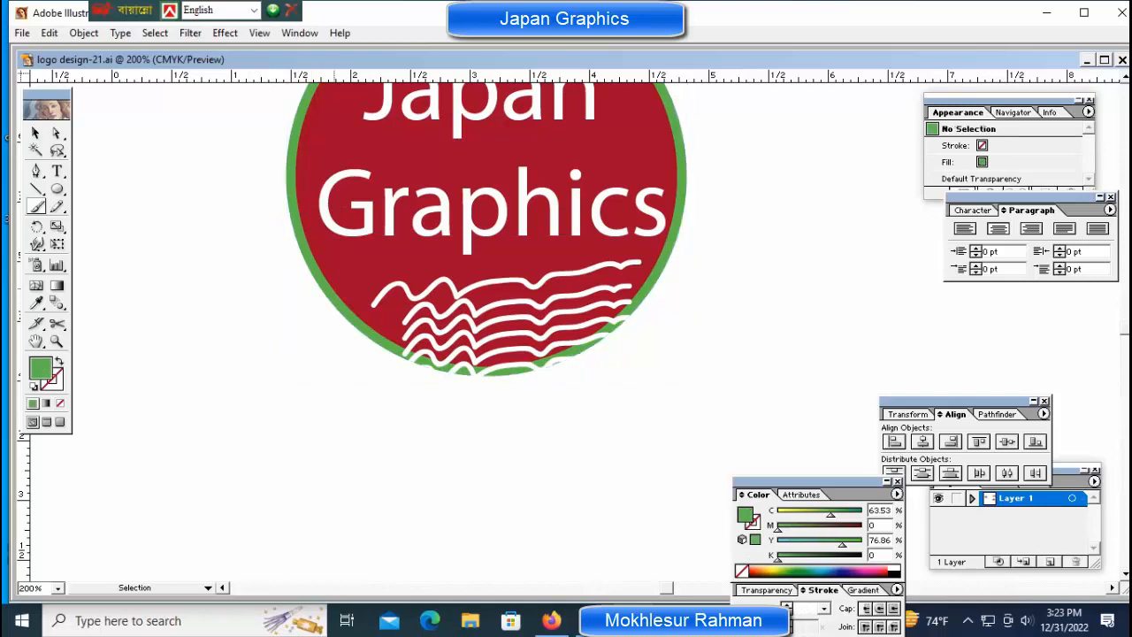
Select the waves overlapping the circle and scale them to about 1.5 inches wide, placed inside it beneath "Graphics"
drag(345, 271, 428, 346)
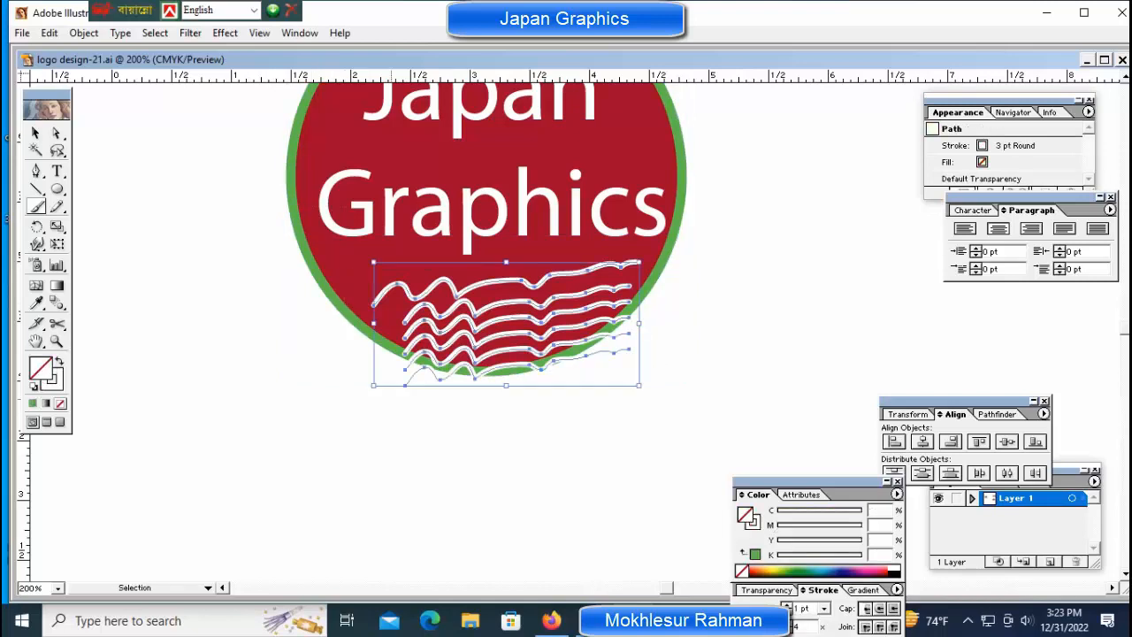
drag(373, 386, 444, 353)
drag(513, 324, 476, 296)
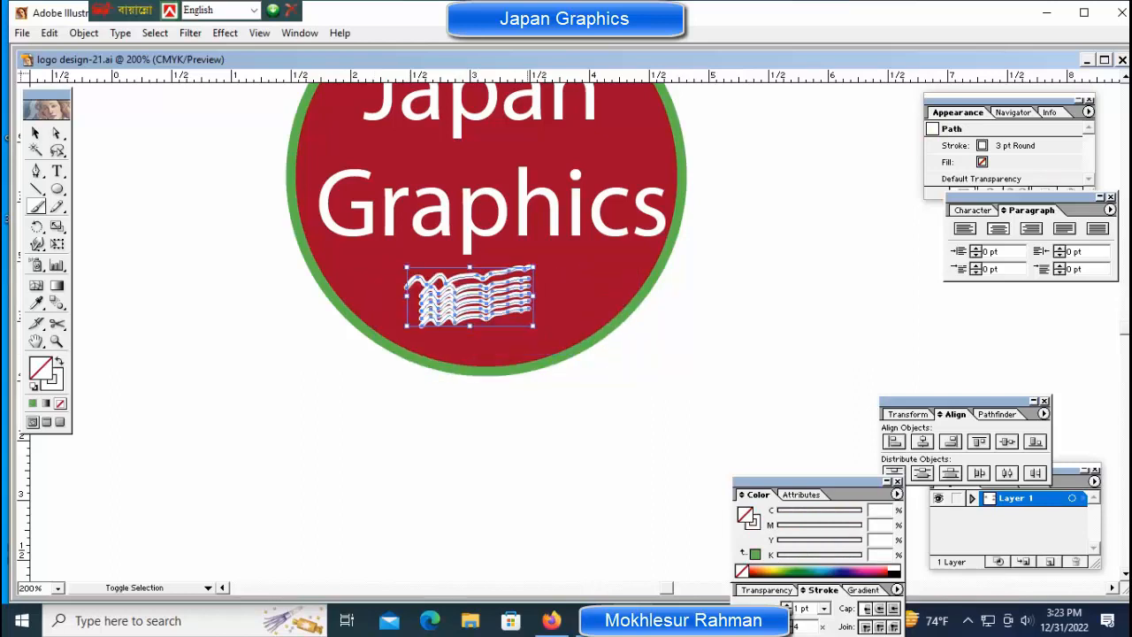
drag(534, 327, 561, 339)
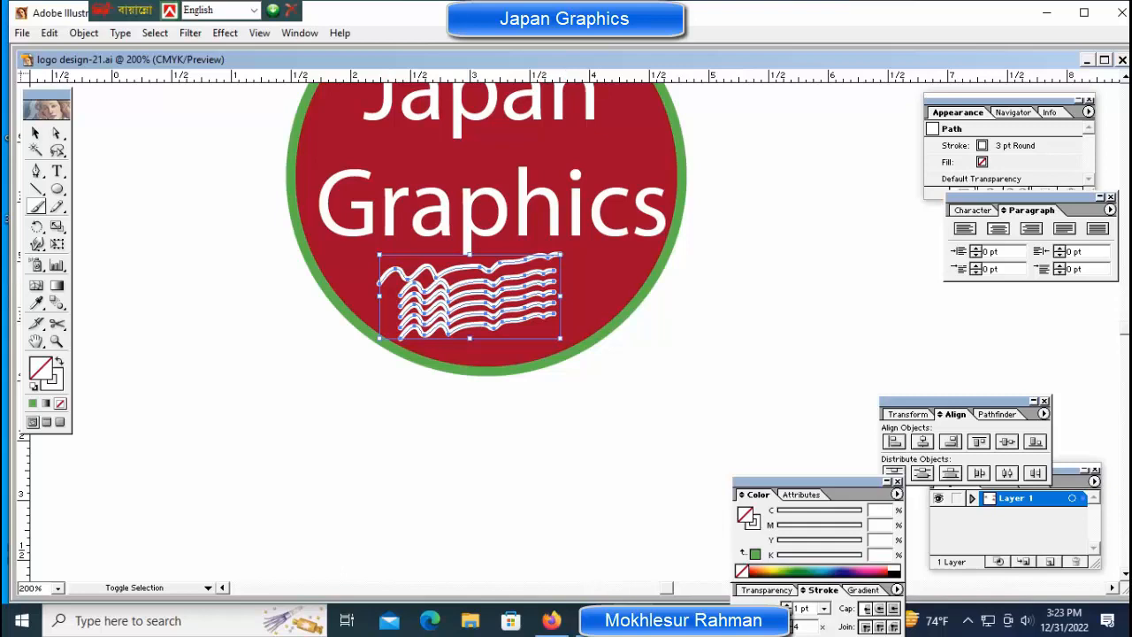
Shift the selected waves about 0.2 inch right and resize them to about 1.4 inches wide beneath "Graphics"
drag(560, 339, 606, 360)
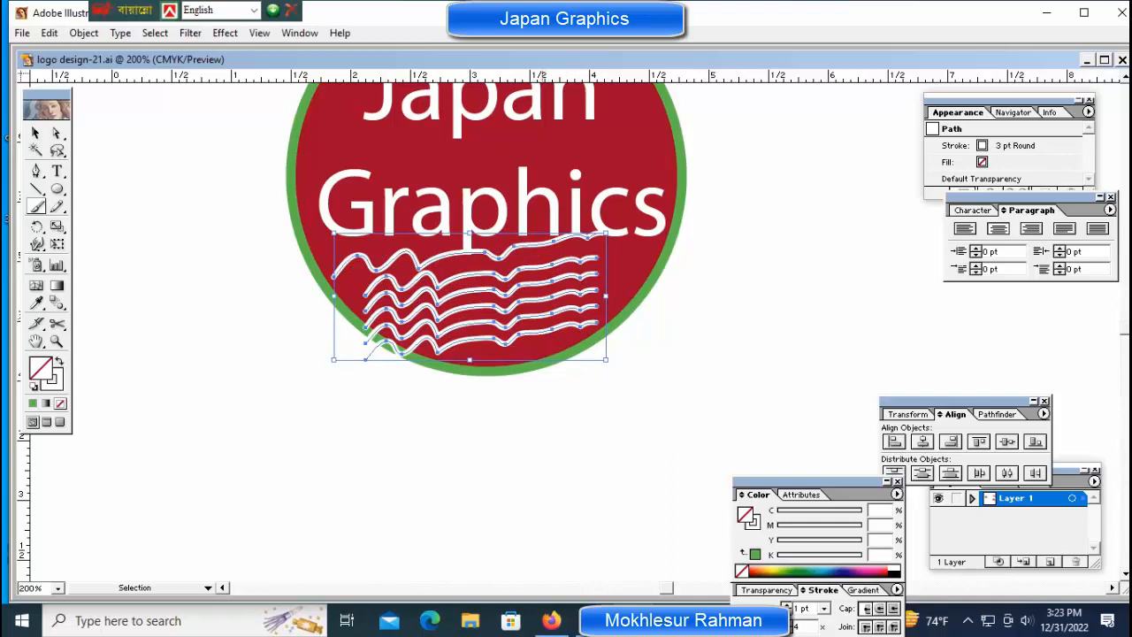
key(Right)
key(Right)
key(Right)
key(Right)
key(Right)
key(Right)
key(Right)
key(Right)
key(Right)
key(Right)
key(Right)
key(Right)
key(Right)
key(Right)
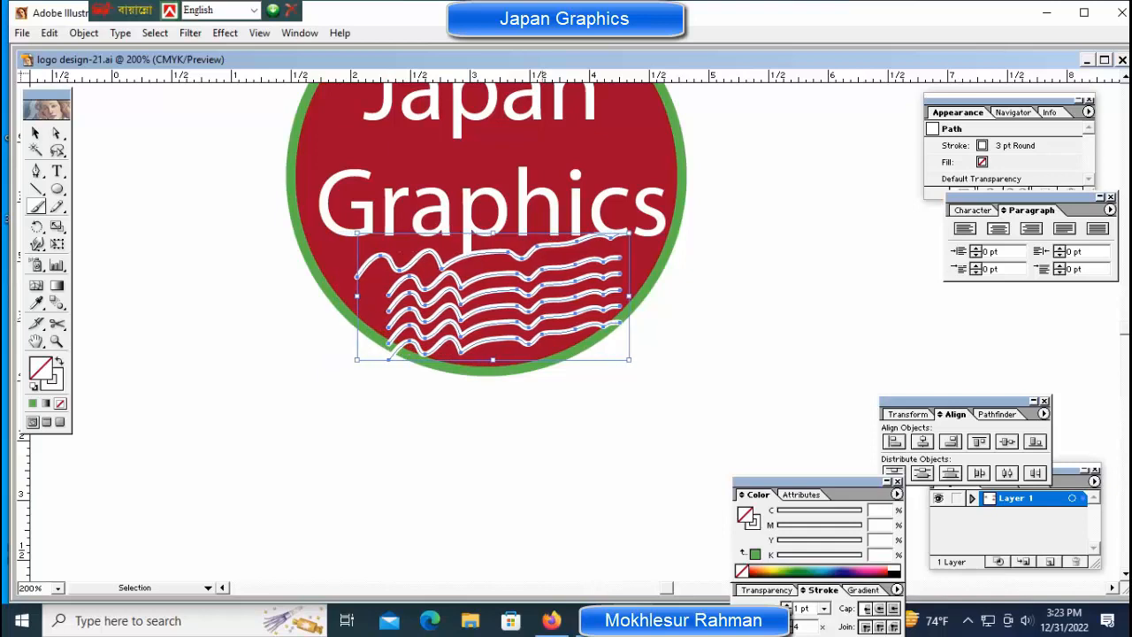
drag(358, 233, 407, 257)
key(b)
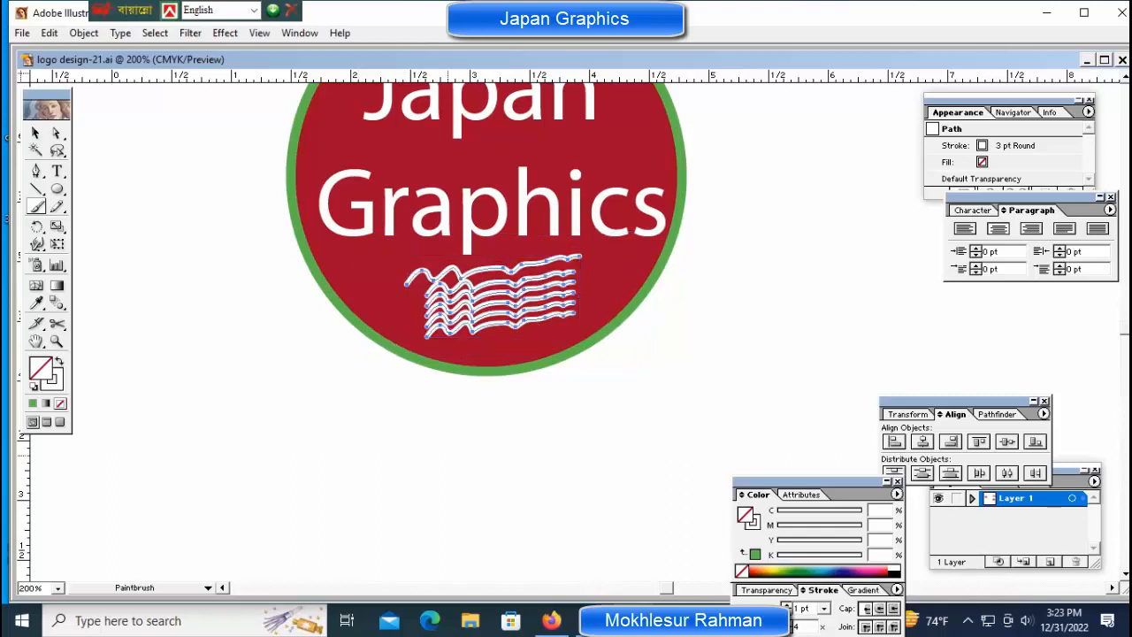
Shorten the top wave from its left end to about 1.3 inches, roughly matching the waves below, and deselect it
key(v)
key(ctrl+shift+a)
ctrl+click(414, 275)
key(ctrl)
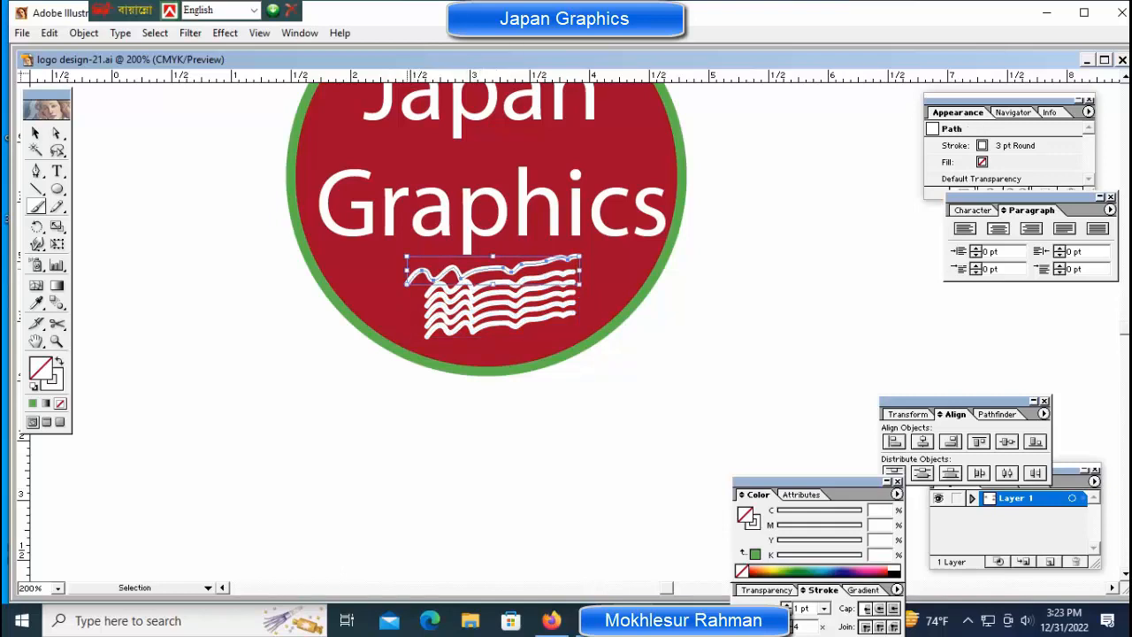
drag(407, 271, 420, 271)
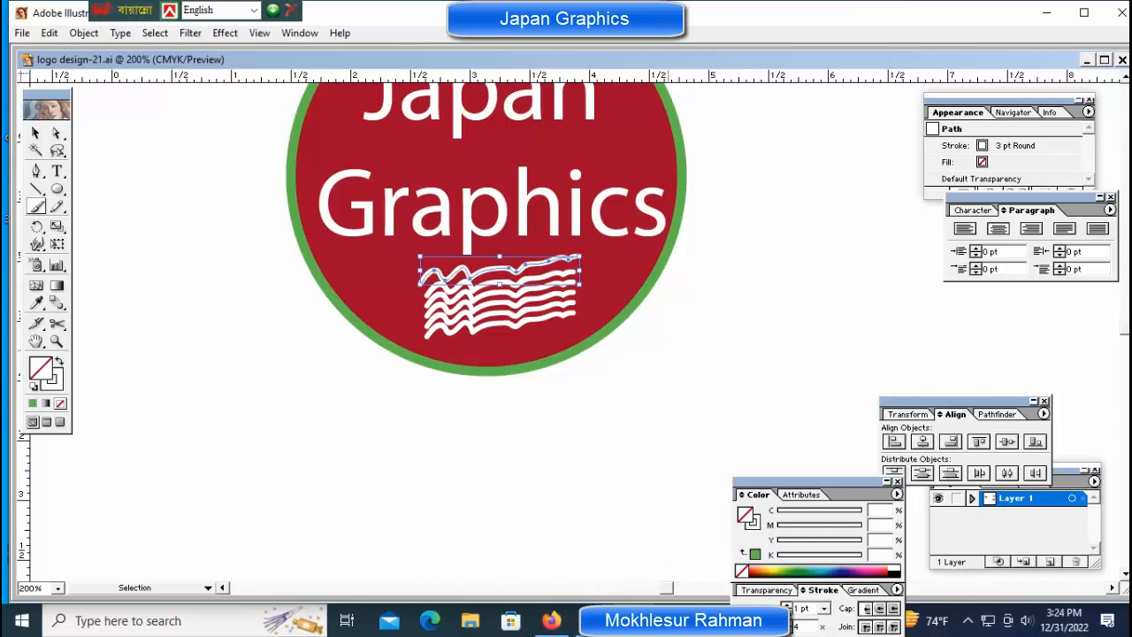
key(b)
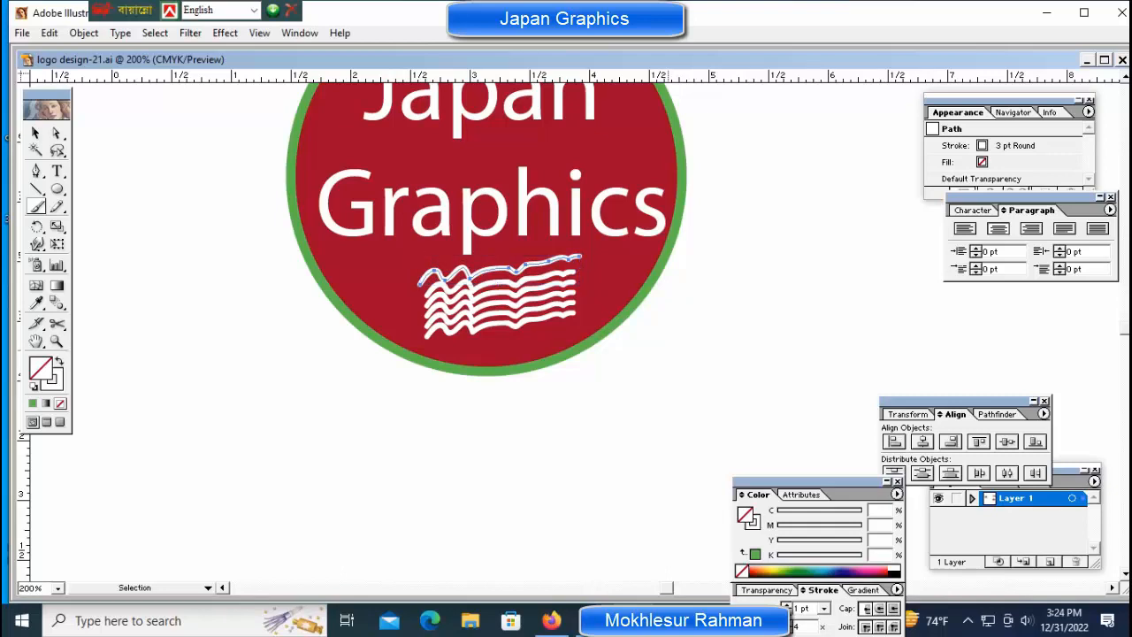
key(ctrl+1)
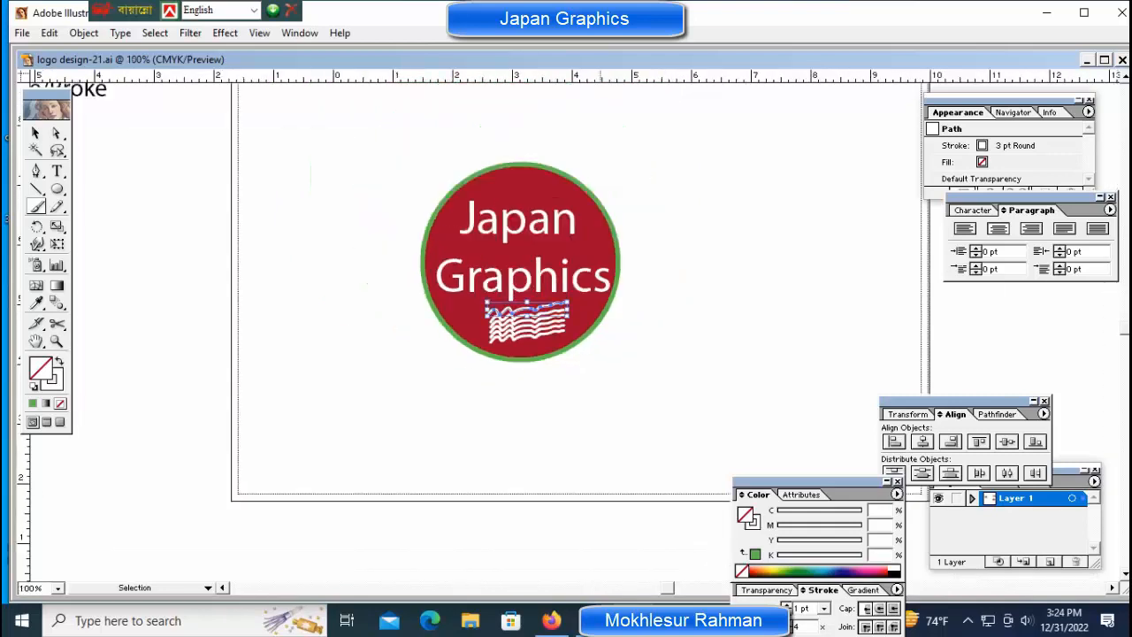
key(ctrl+shift+a)
Draw an ellipse about 0.5 by 0.4 inch on the blank area above the logo's upper left and fill it green
ctrl+click(595, 228)
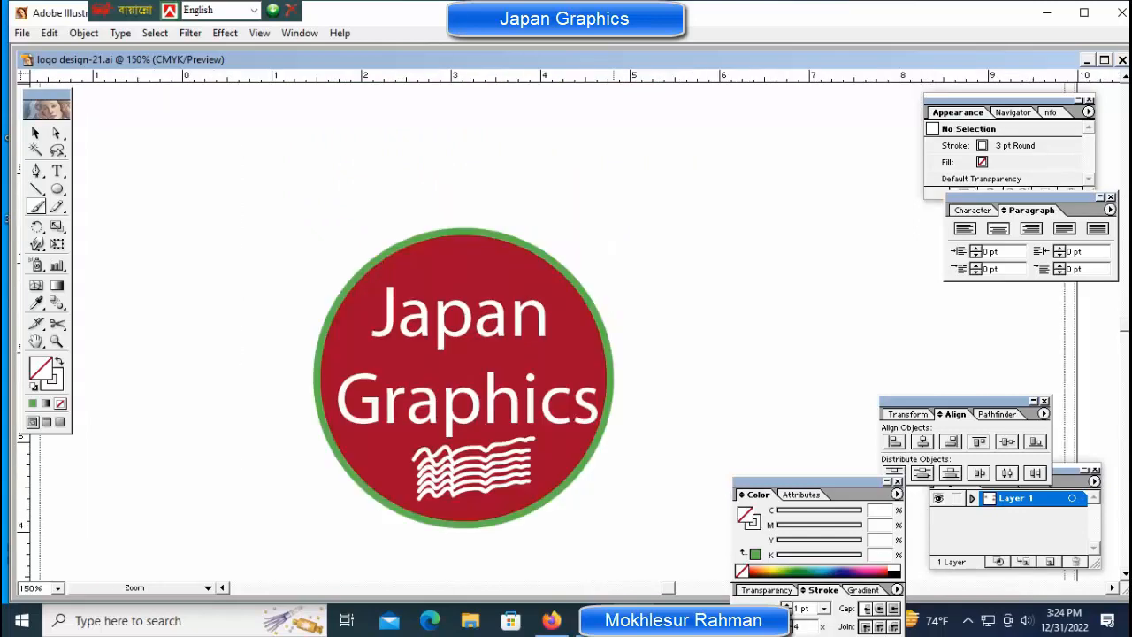
ctrl+click(621, 287)
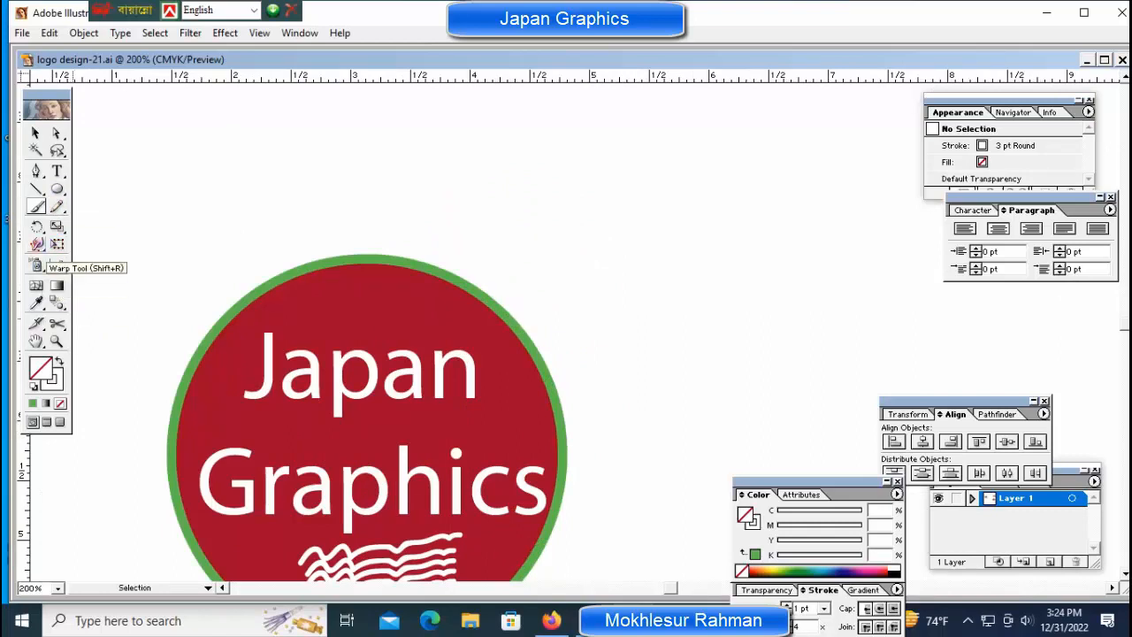
drag(36, 247, 156, 249)
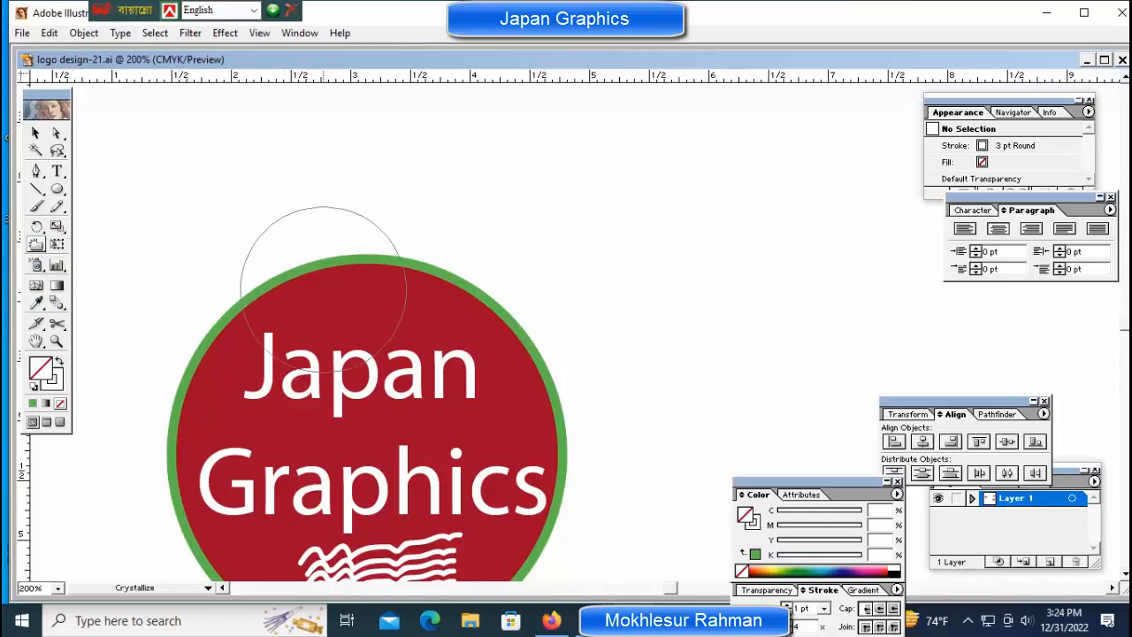
click(57, 188)
drag(211, 172, 271, 218)
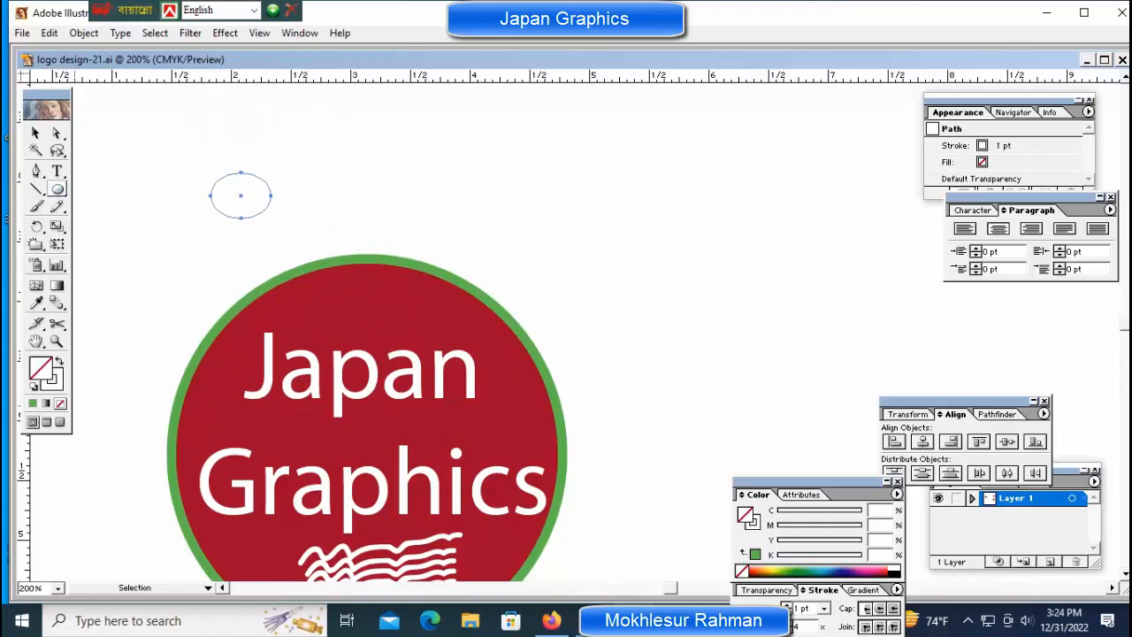
click(32, 404)
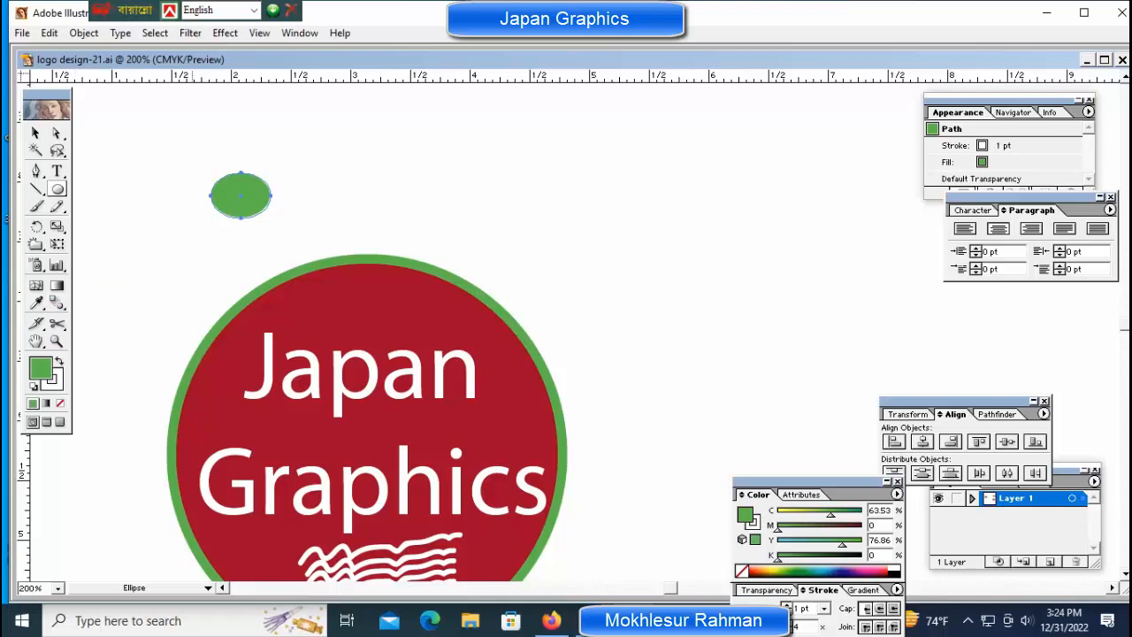
Use the Crystallize tool on the green ellipse to create an arc of spiky fragments below it
mouse_move(231, 191)
mouse_down()
mouse_move(266, 191)
mouse_move(251, 220)
mouse_move(246, 192)
mouse_up()
click(36, 244)
click(246, 191)
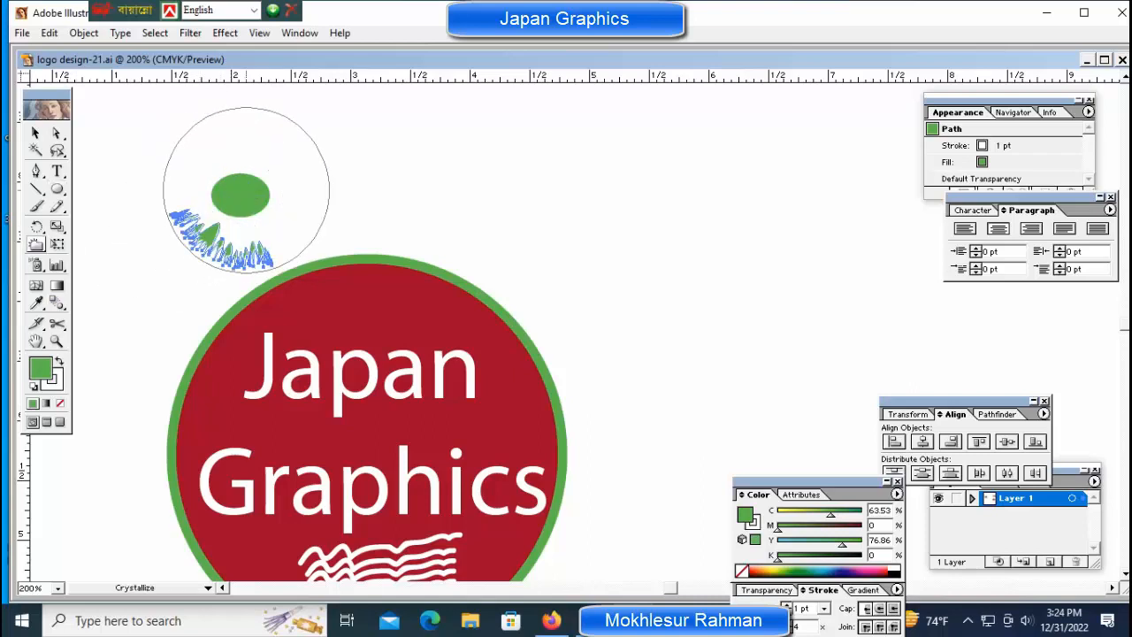
Delete the plain green ellipse above the spiky fragments
click(35, 133)
click(269, 133)
click(242, 195)
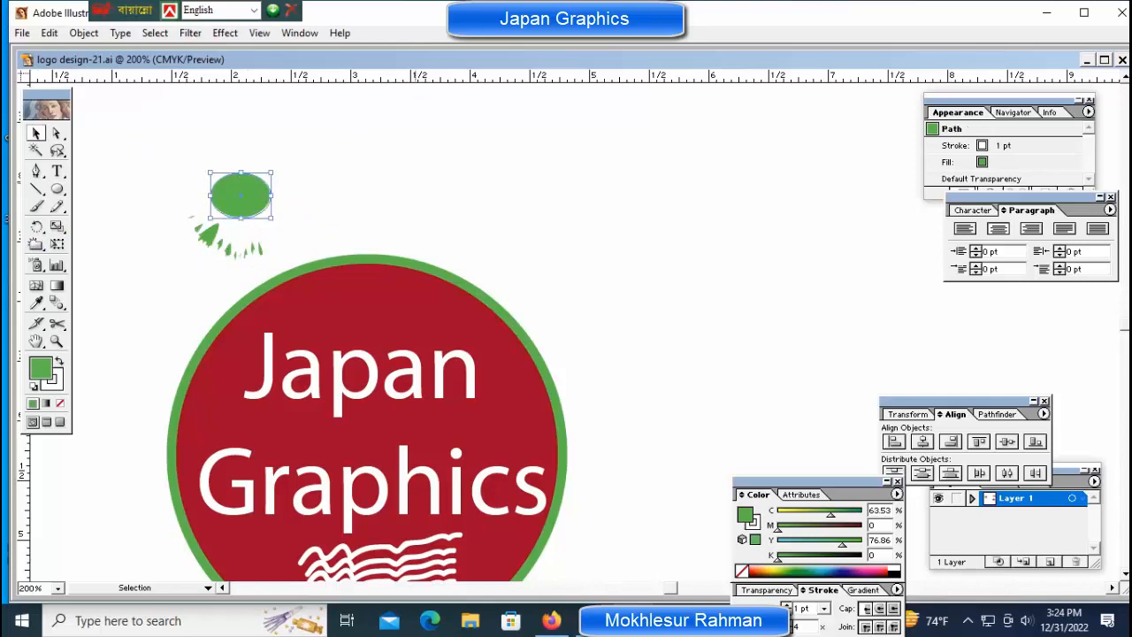
key(Delete)
Move the spiky green fragments into the red circle above "Japan" and rotate them about 16 degrees counterclockwise
drag(132, 191, 274, 280)
drag(207, 235, 361, 297)
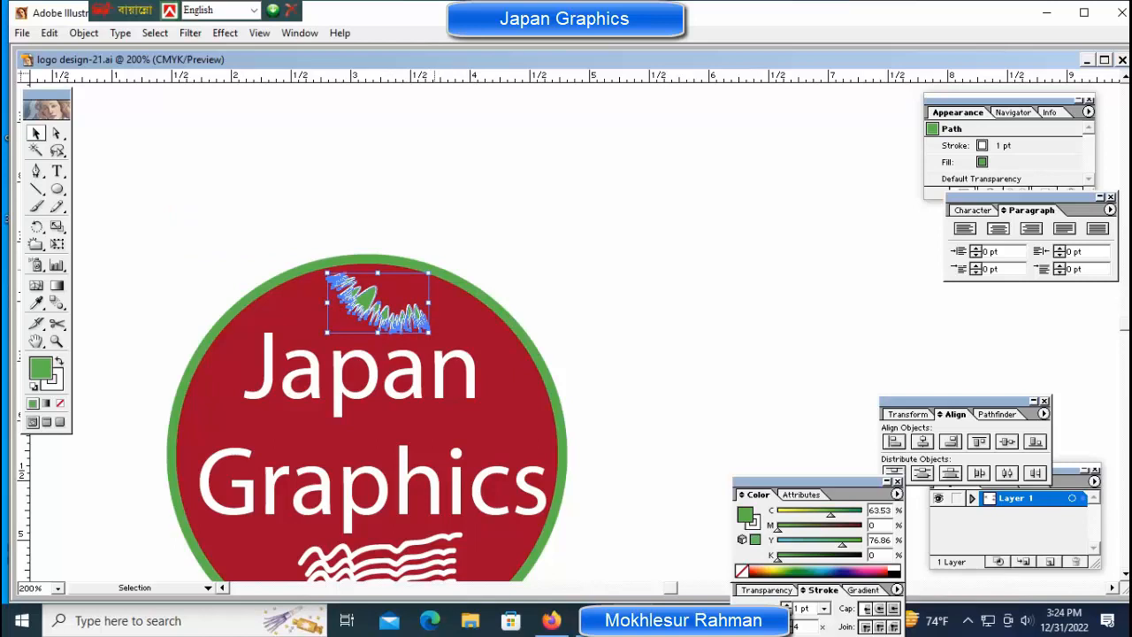
drag(432, 271, 422, 259)
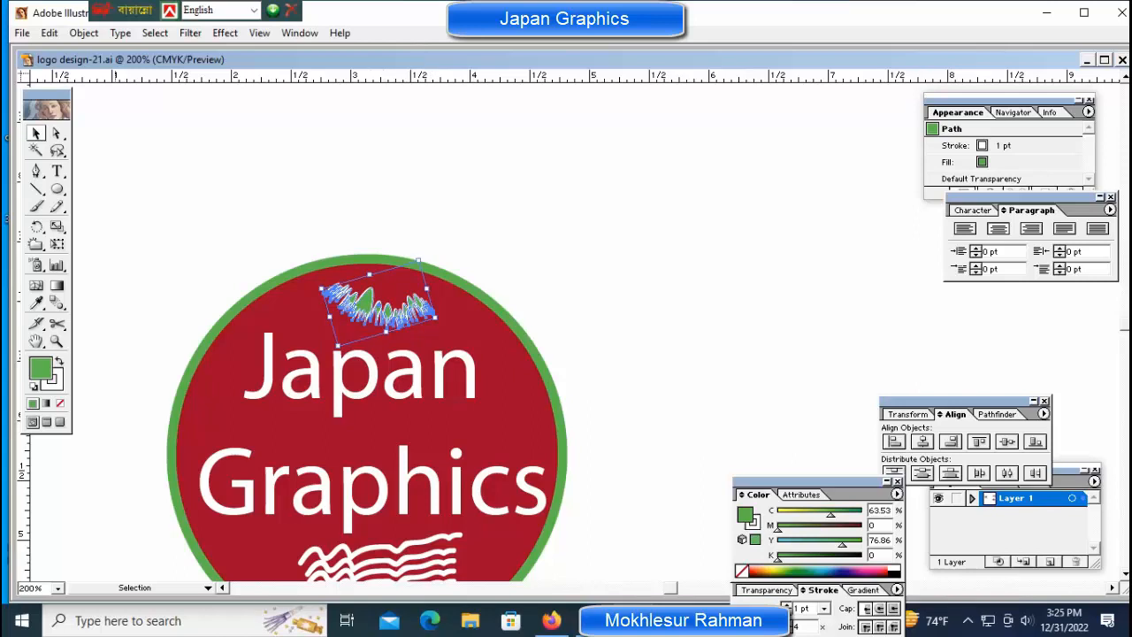
Remove the green fill from the spiky ornament above "Japan", leaving only its white outline
click(60, 403)
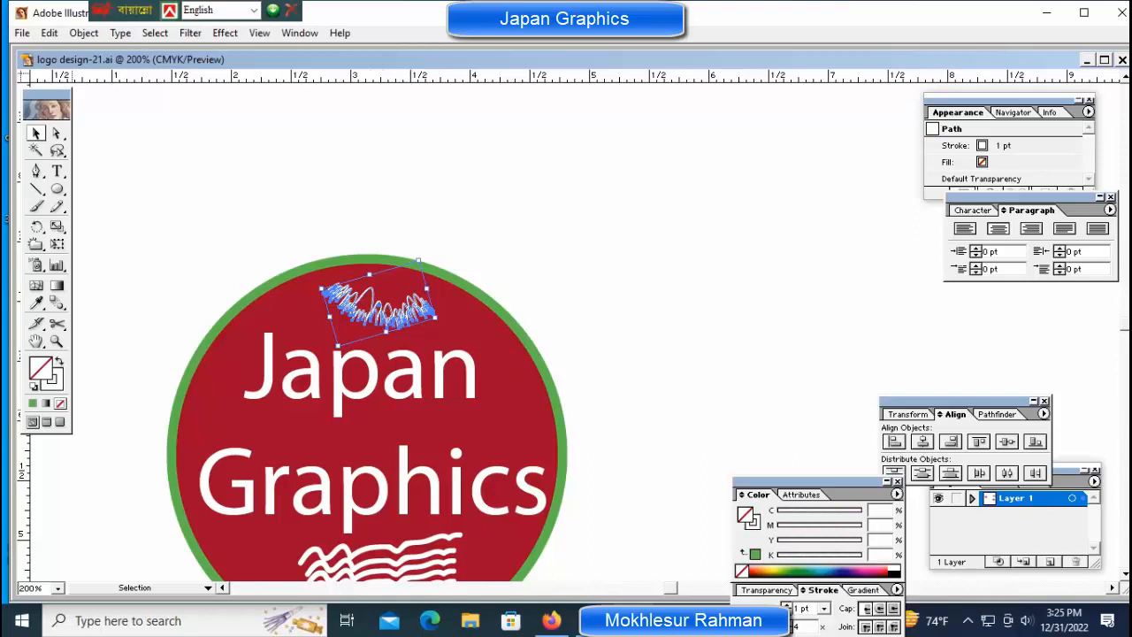
click(57, 382)
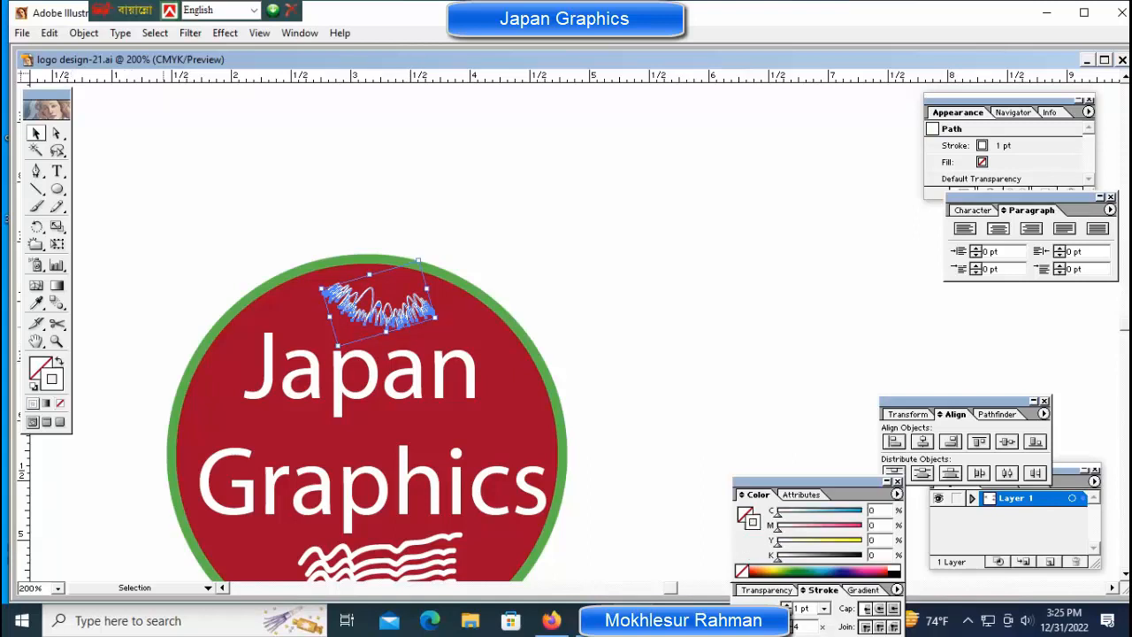
click(164, 194)
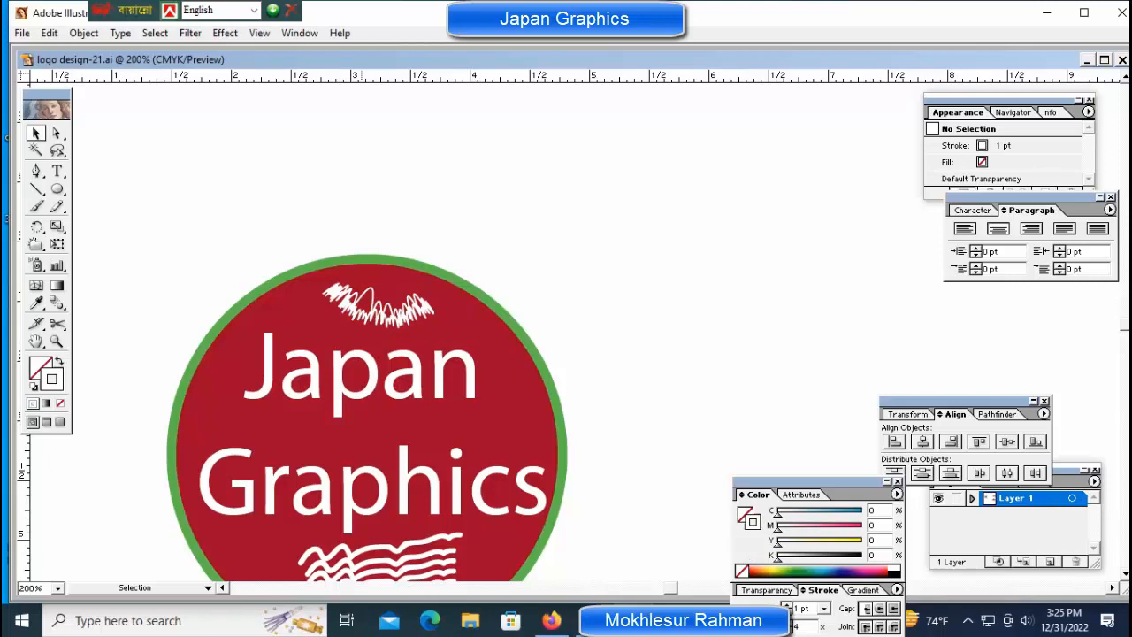
Enlarge the spiky ornament above "Japan" to about 1.5 times its size and rotate it about 9 degrees counterclockwise
click(429, 310)
mouse_move(435, 318)
mouse_down()
mouse_move(467, 326)
mouse_move(469, 313)
mouse_up()
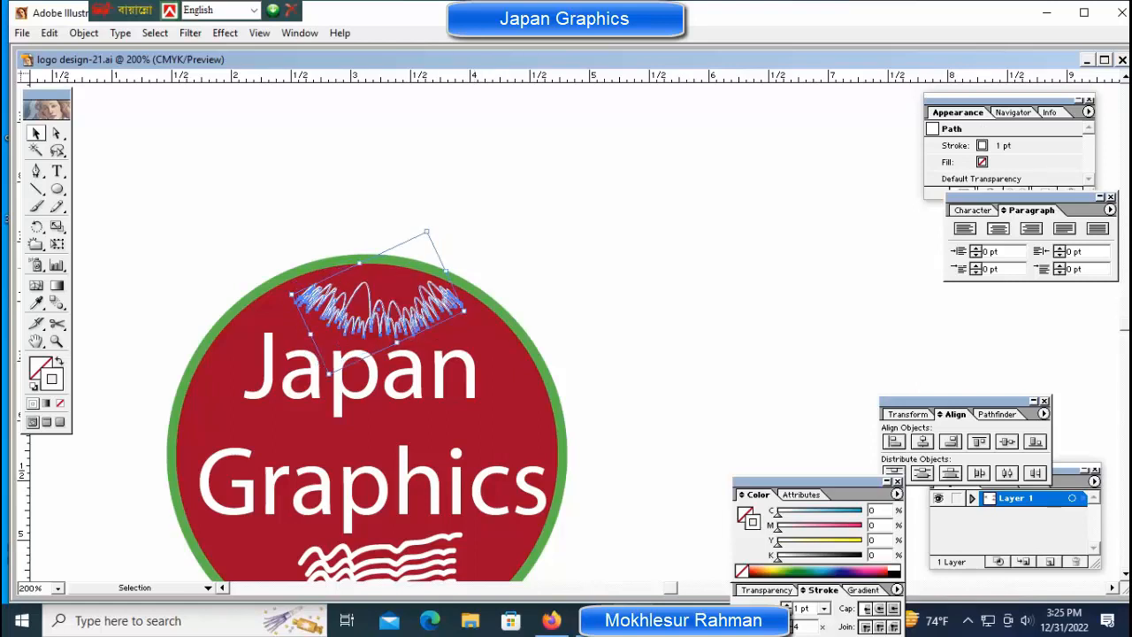
click(569, 240)
Nudge the spiky ornament left and up so it sits centered against the upper rim of the red circle
click(430, 304)
key(Left)
key(Left)
key(Left)
key(Left)
key(Left)
key(Left)
key(Left)
key(Left)
key(Up)
key(Up)
key(Up)
key(Up)
key(Up)
key(Up)
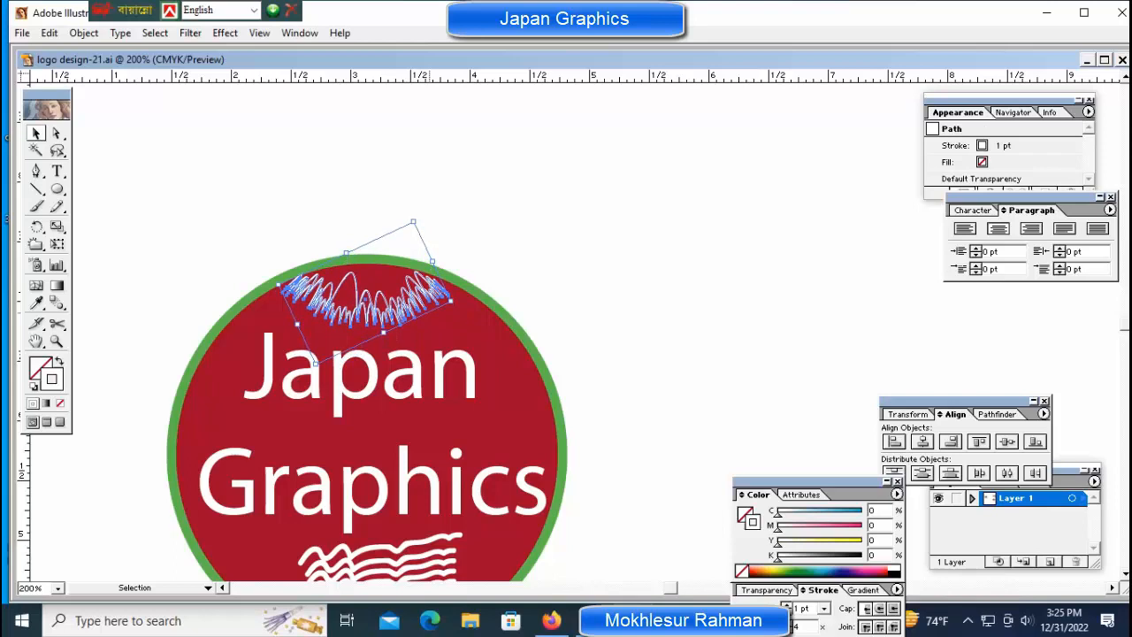
click(702, 255)
Hide the color and stroke panels to clear the view around the whole logo
key(ctrl+minus)
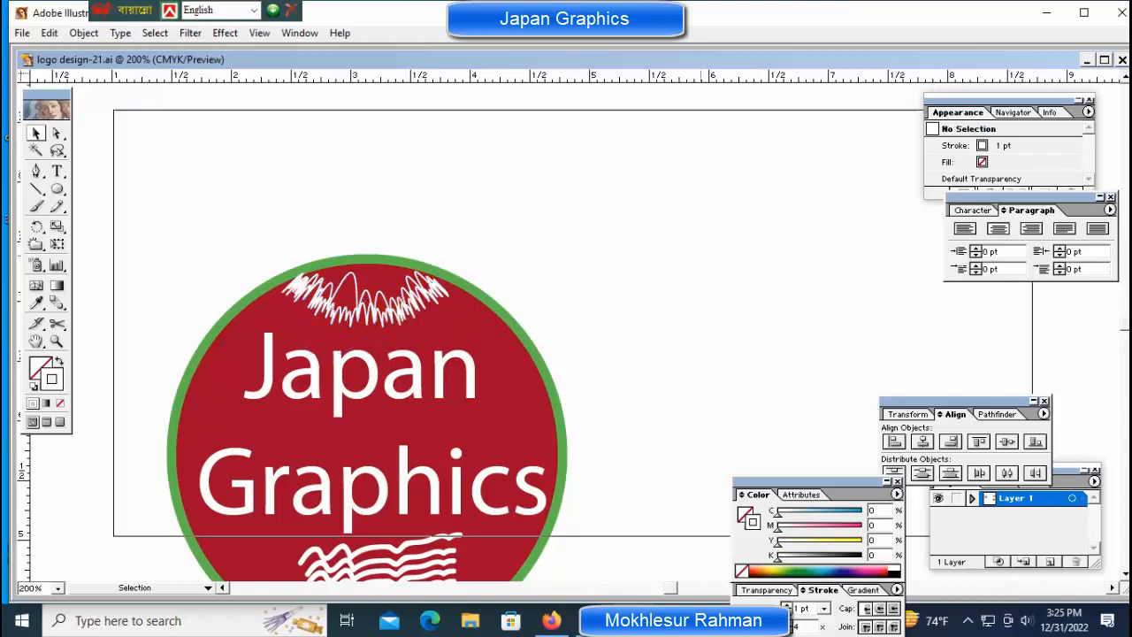
drag(552, 398, 453, 259)
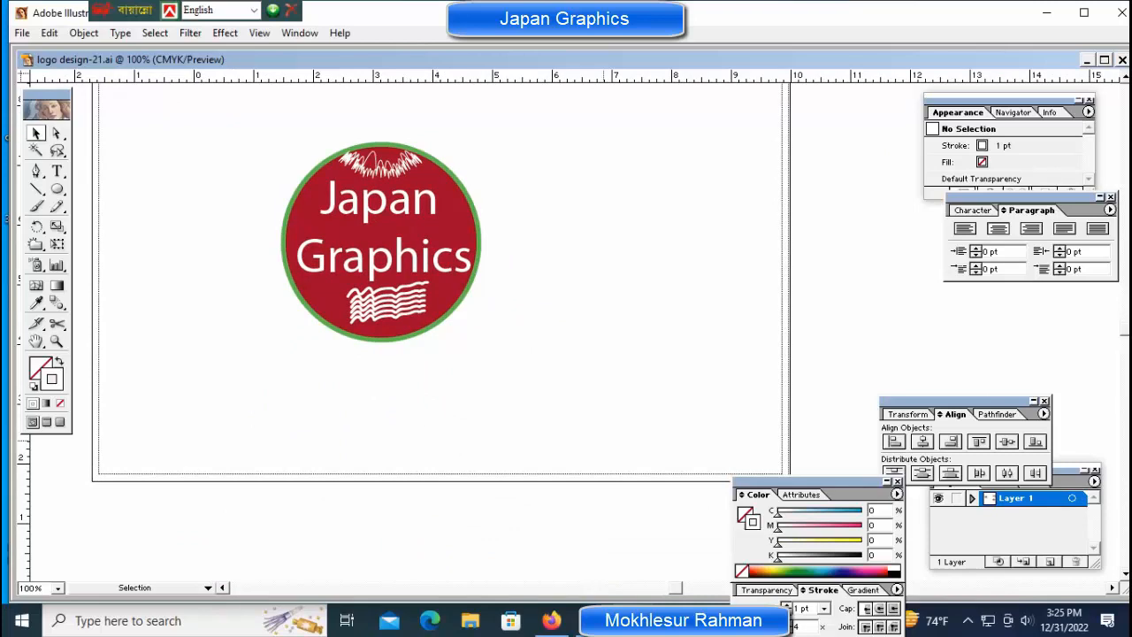
key(F6)
key(ctrl+a)
click(558, 398)
key(ctrl+space)
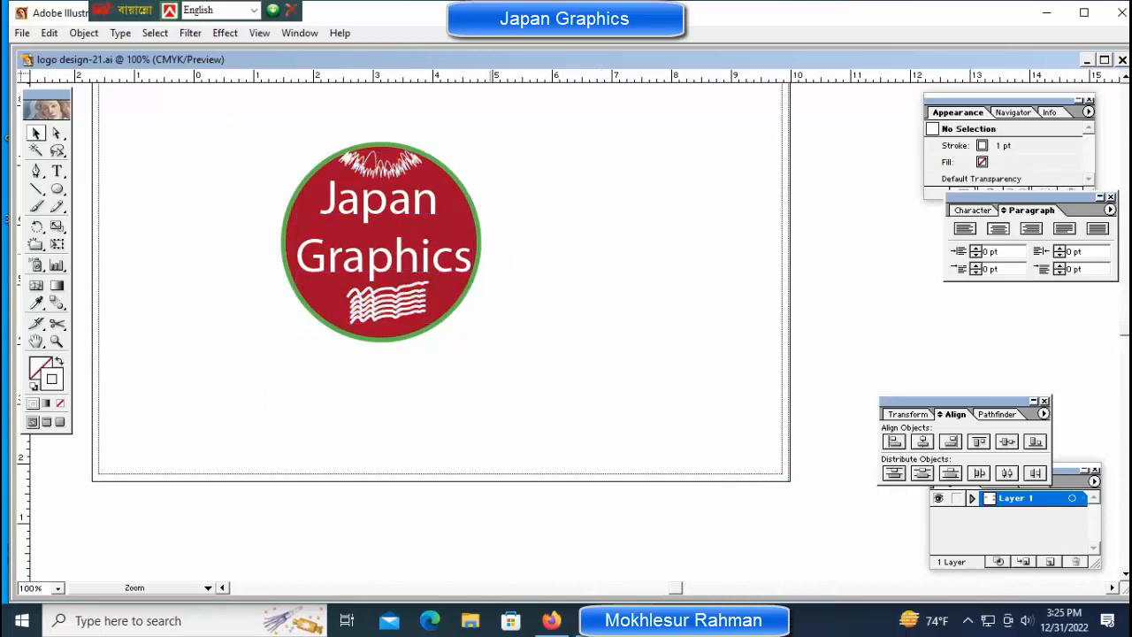
Slightly reduce the height of the "Japan Graphics" text and nudge it down between the ornament and the waves
ctrl+click(493, 263)
ctrl+click(497, 282)
click(459, 284)
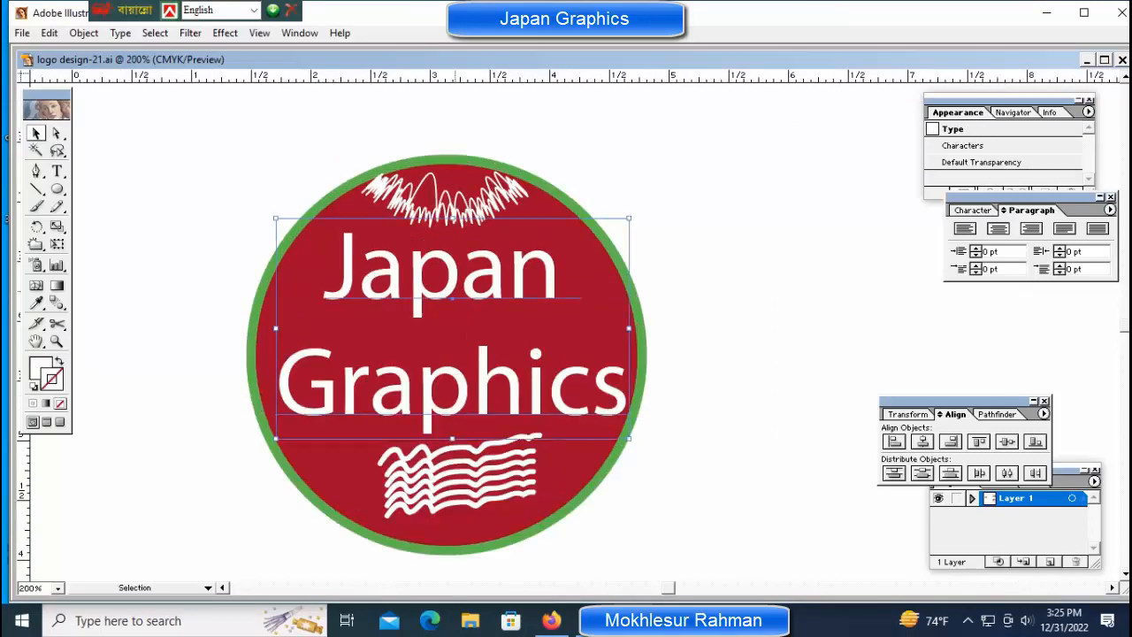
drag(453, 439, 454, 432)
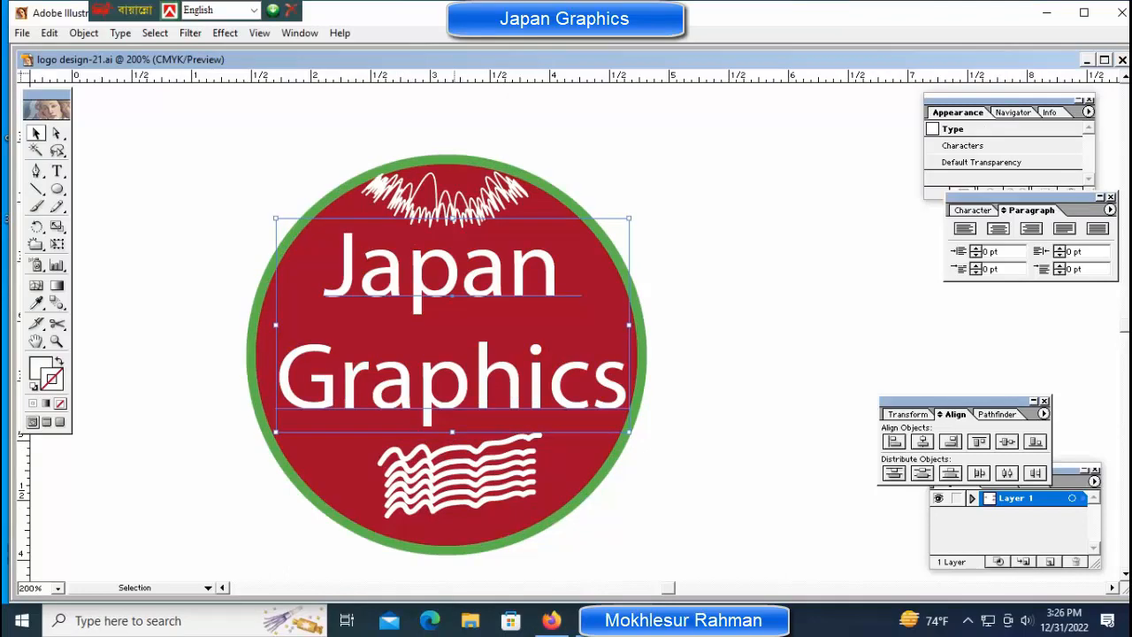
key(Down)
key(Down)
key(Down)
key(Down)
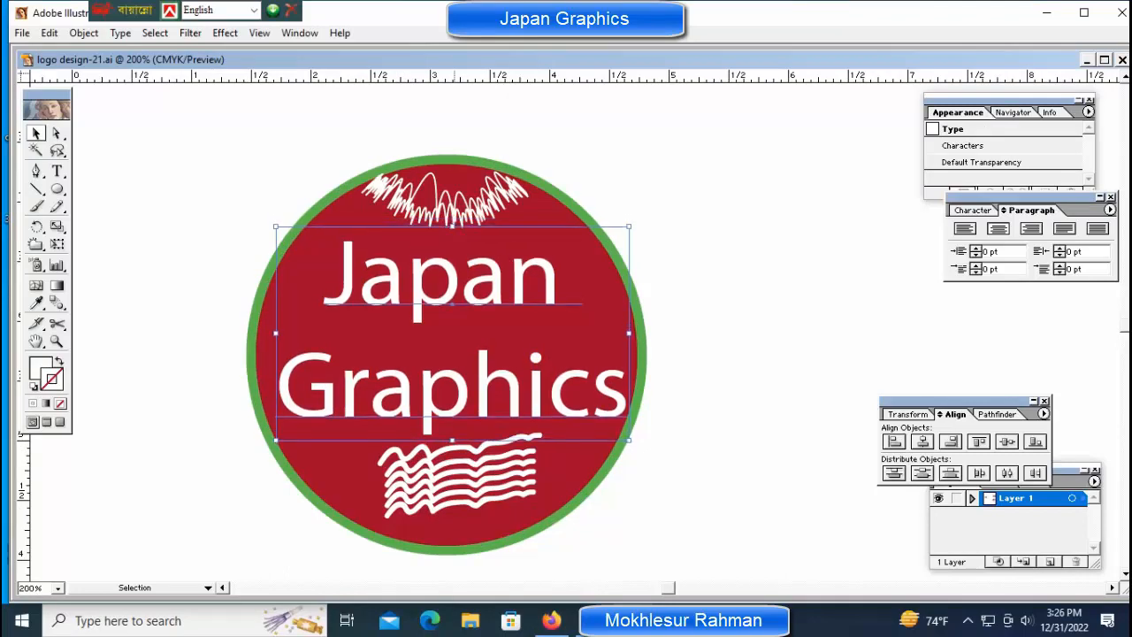
key(Up)
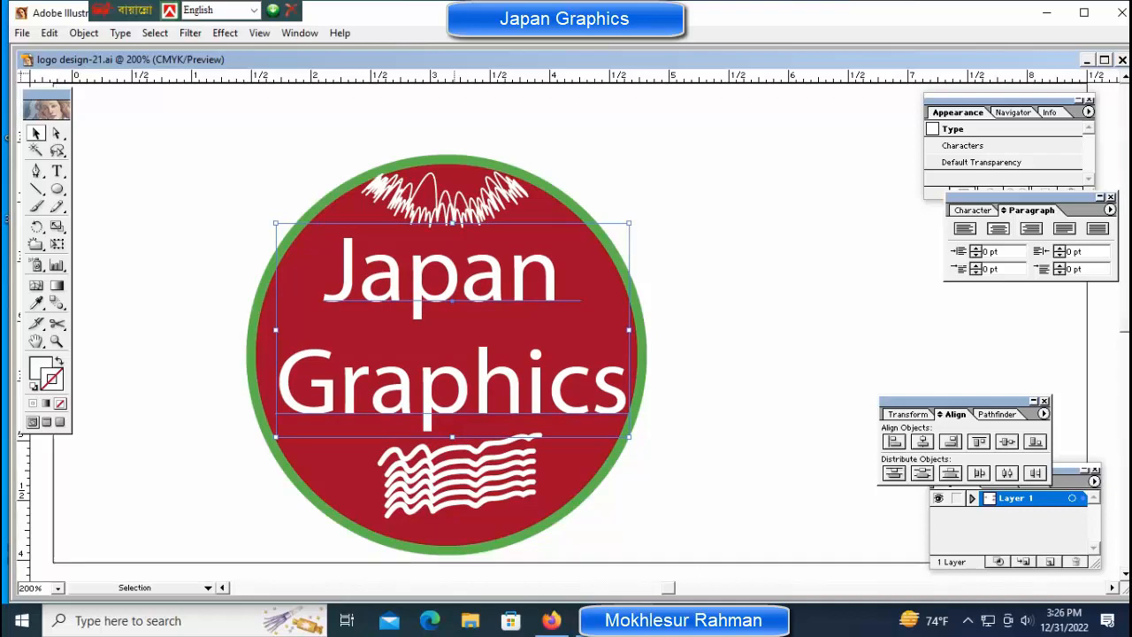
key(ctrl+minus)
key(ctrl+minus)
click(371, 188)
drag(347, 180, 642, 373)
key(ctrl+z)
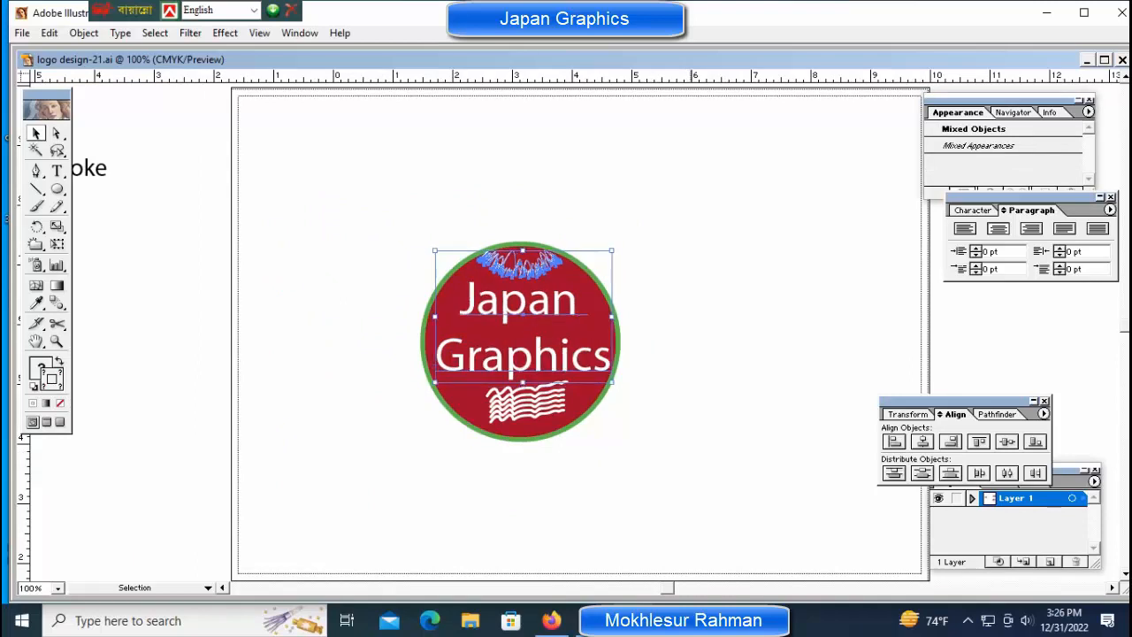
click(266, 168)
mouse_move(265, 168)
mouse_down()
mouse_move(300, 200)
mouse_move(708, 432)
mouse_up()
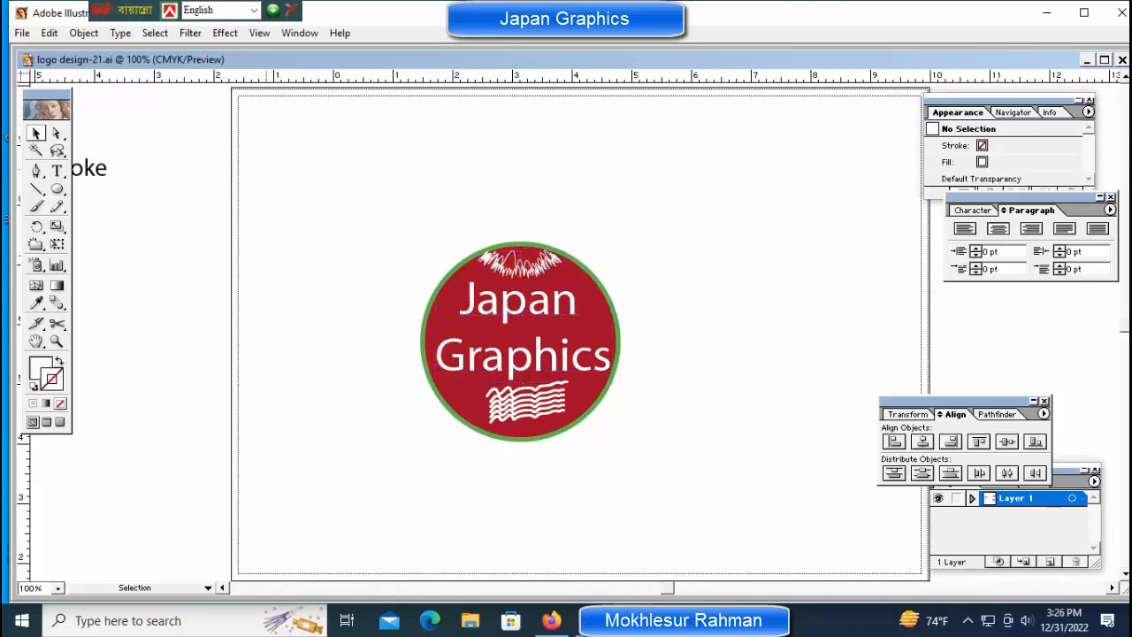
key(Delete)
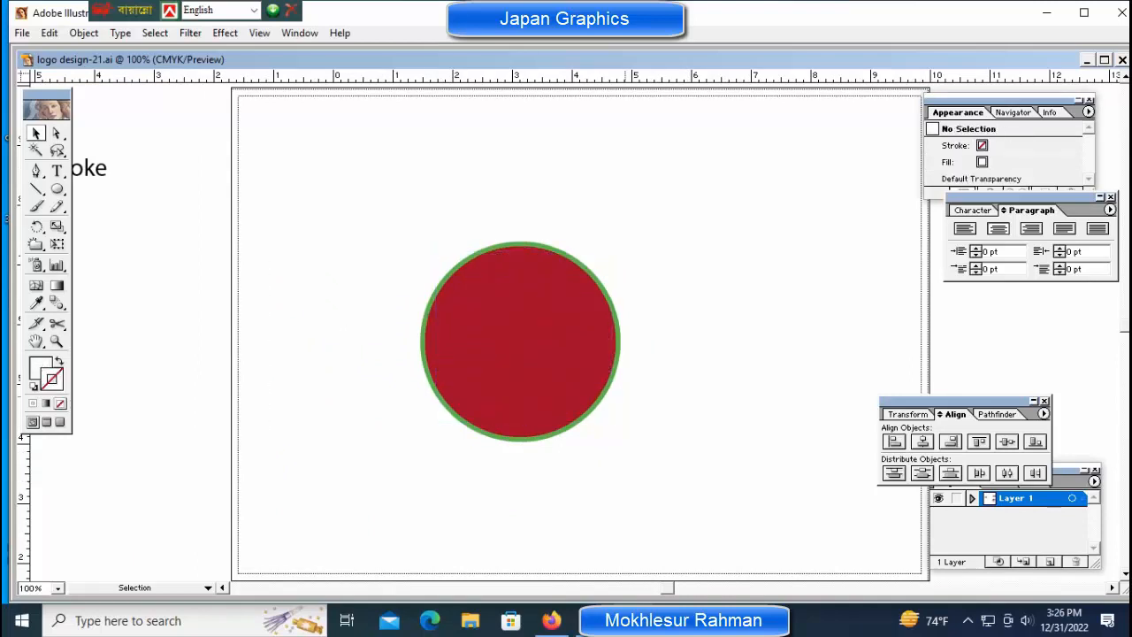
key(ctrl+z)
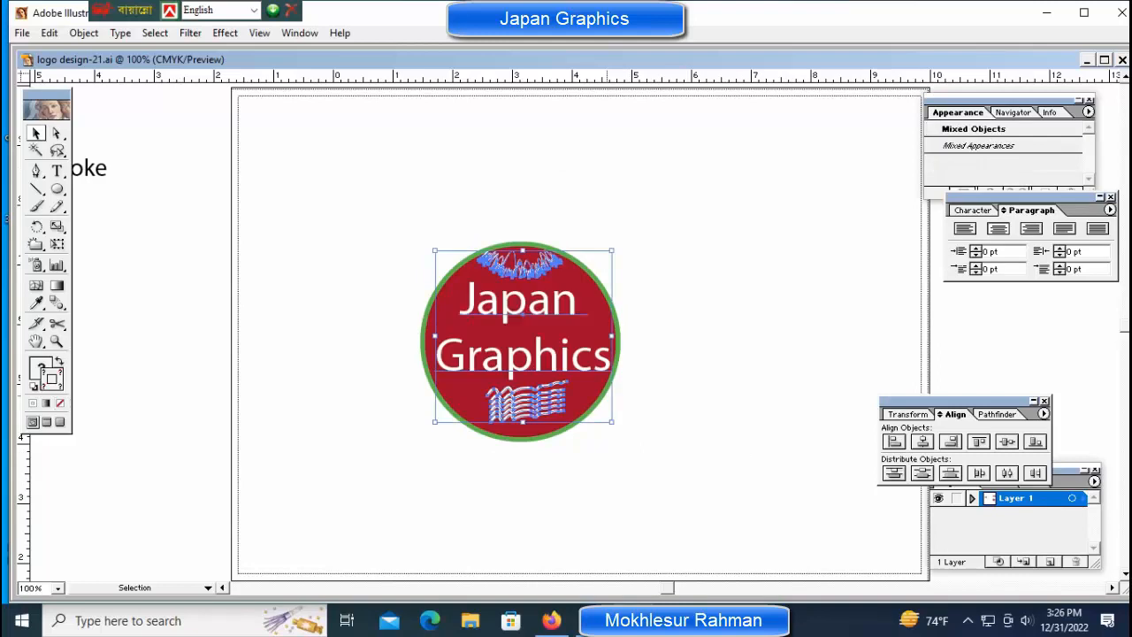
key(ctrl+z)
Cut the complete logo, including the circle, text, ornament and waves, from the artboard
click(363, 220)
drag(316, 201, 679, 453)
key(Delete)
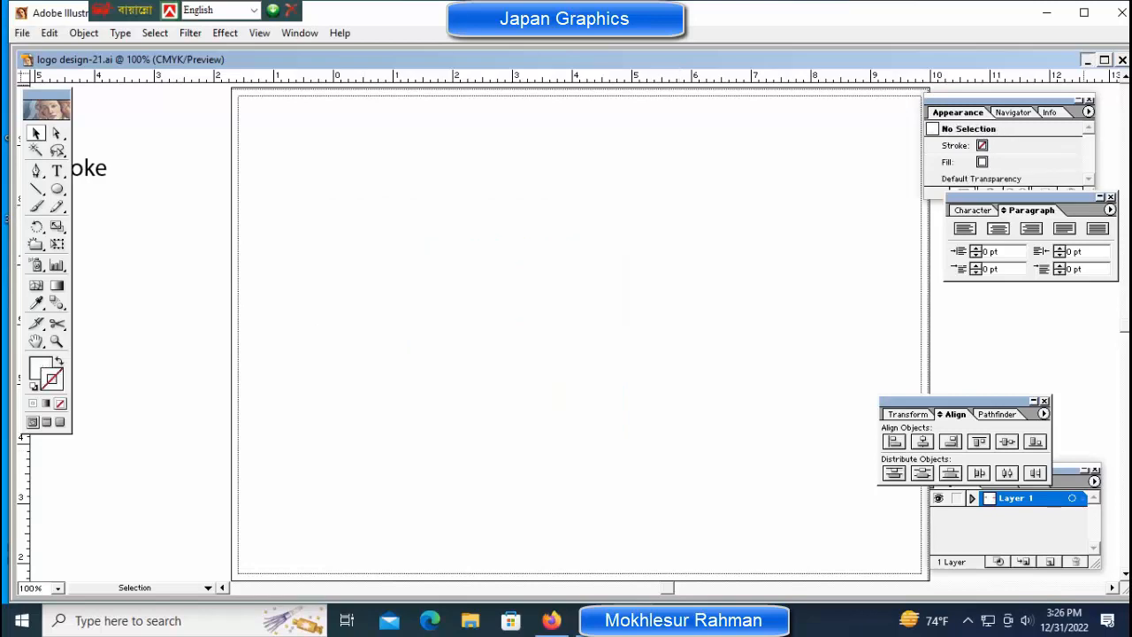
Minimize the logo design document and bring up logo maker-01.ai with its whole cover layout in view
click(1087, 59)
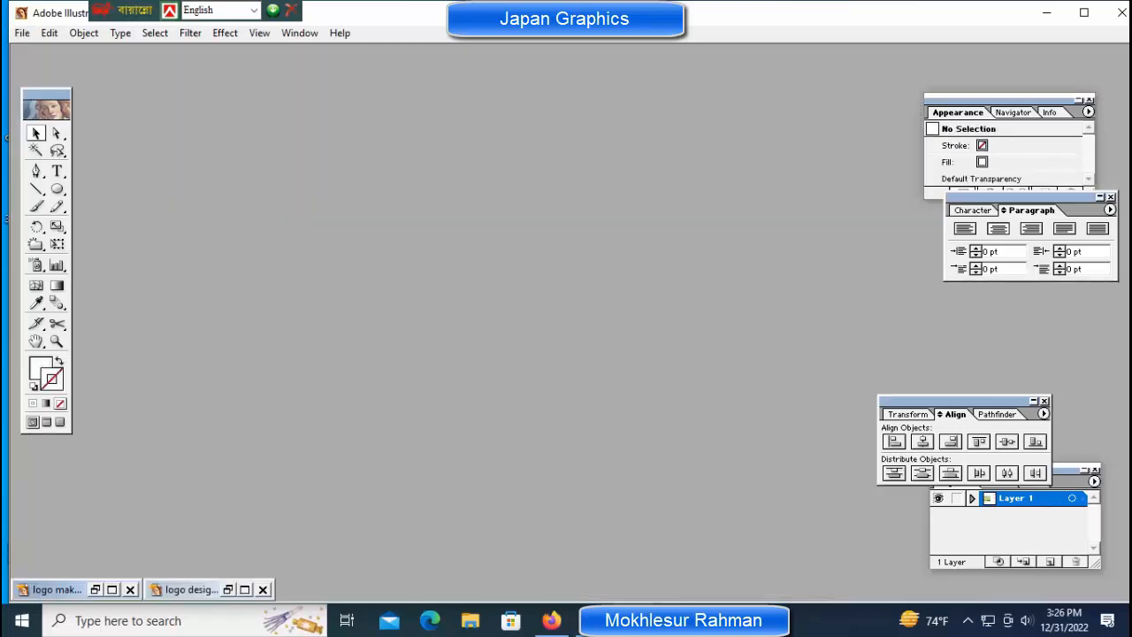
drag(55, 589, 55, 598)
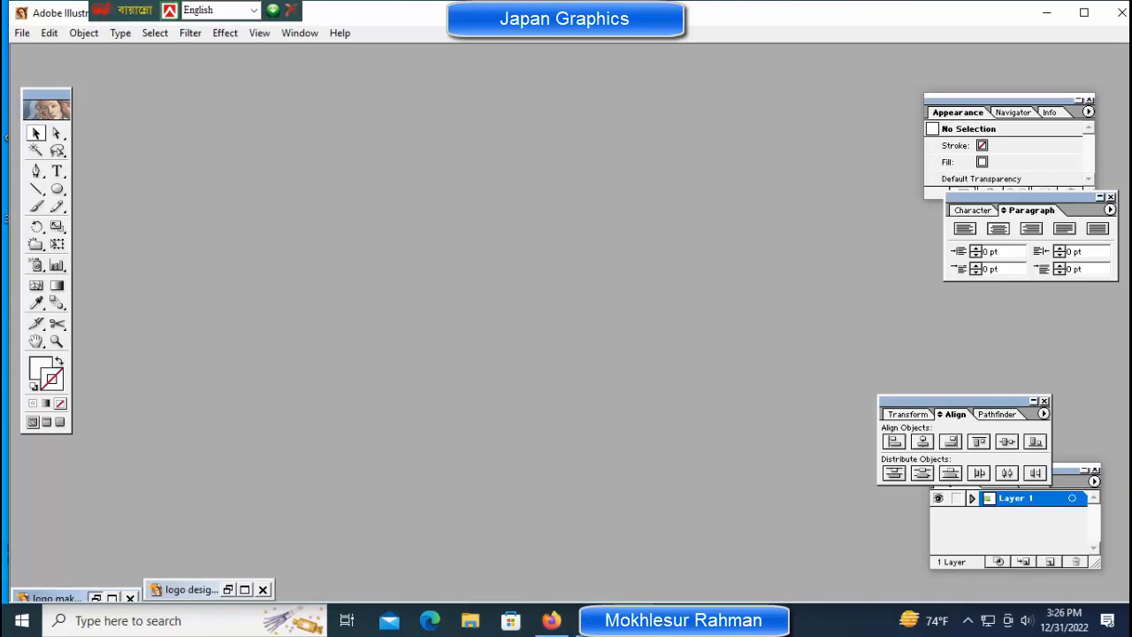
click(96, 599)
key(z)
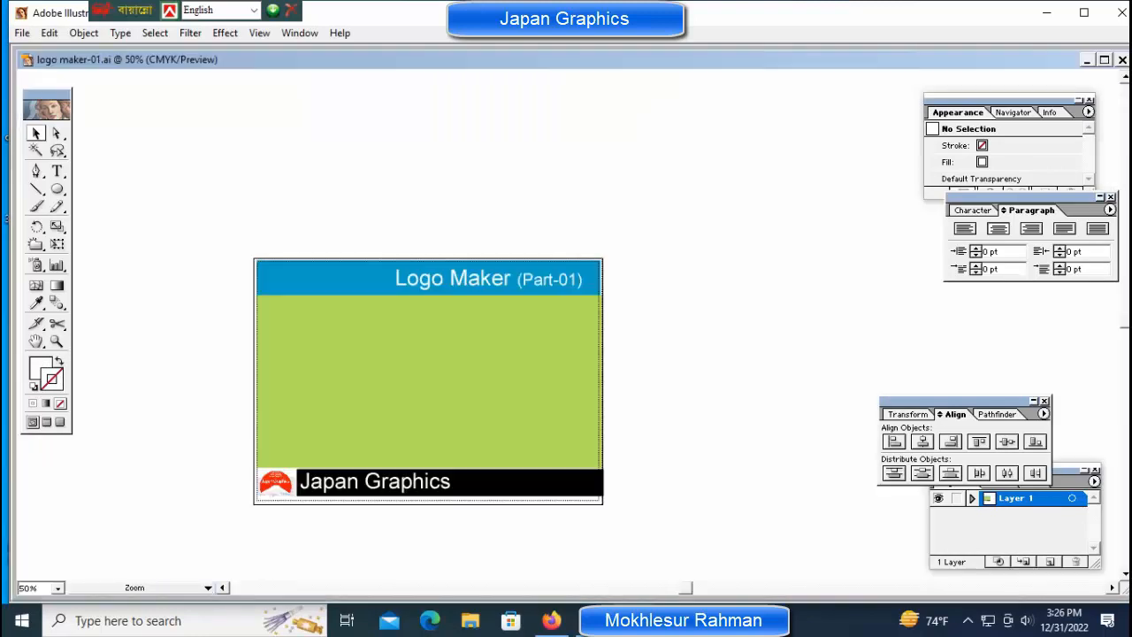
click(460, 385)
key(space)
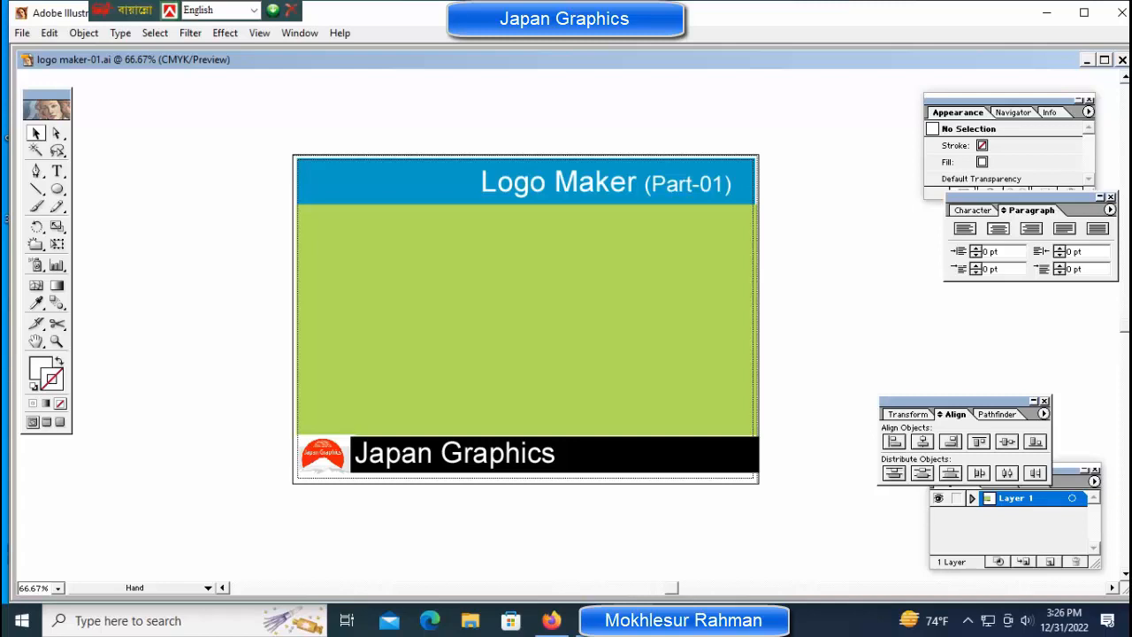
drag(460, 386, 361, 386)
key(v)
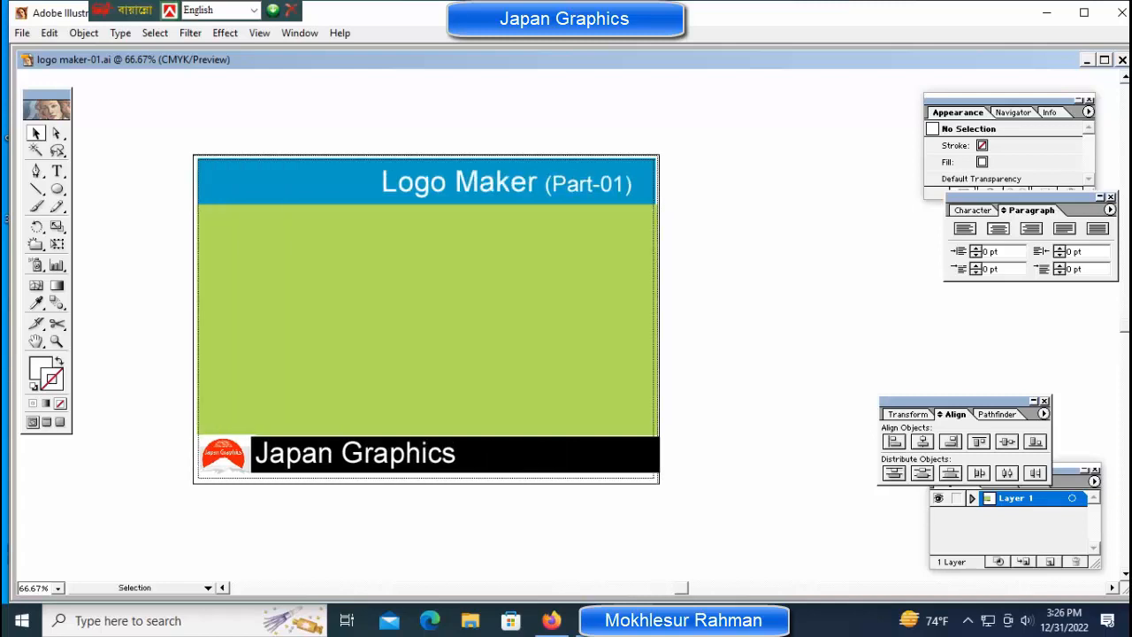
Paste the logo into the Logo Maker cover and move it left to the middle of the green area
key(ctrl+v)
key(shift+Left)
key(shift+Left)
key(shift+Left)
key(shift+Left)
key(shift+Left)
key(shift+Left)
key(shift+Left)
key(shift+Left)
key(shift+Left)
key(shift+Left)
key(shift+Left)
key(shift+Left)
key(shift+Left)
key(shift+Left)
key(shift+Left)
key(shift+Left)
key(shift+Left)
key(shift+Left)
key(shift+Left)
key(shift+Left)
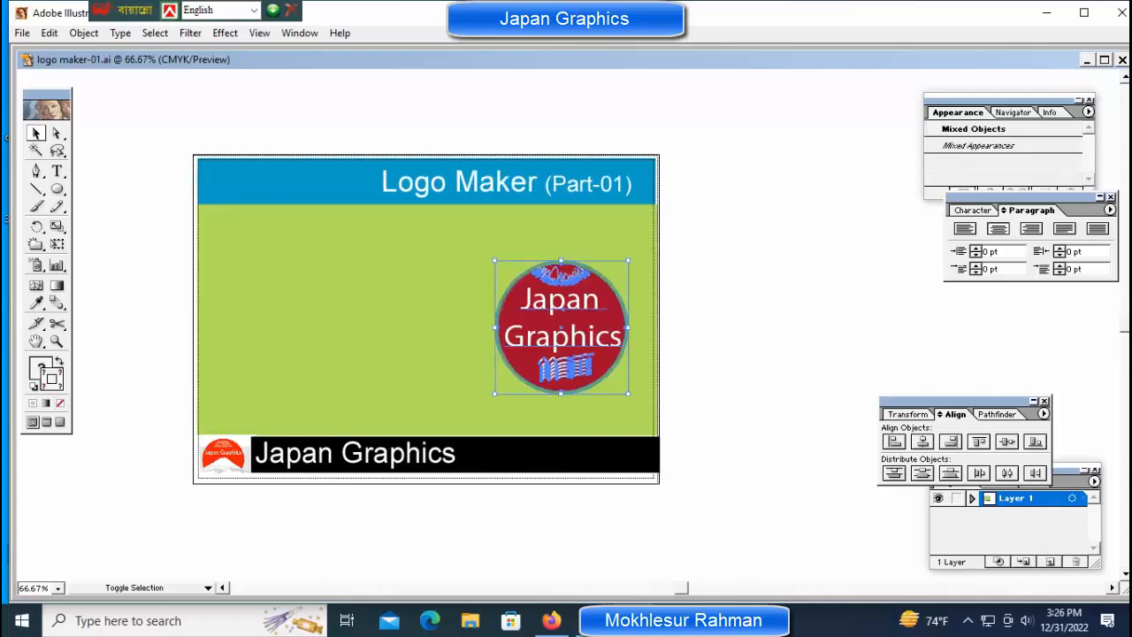
key(shift+Left)
key(shift+Left)
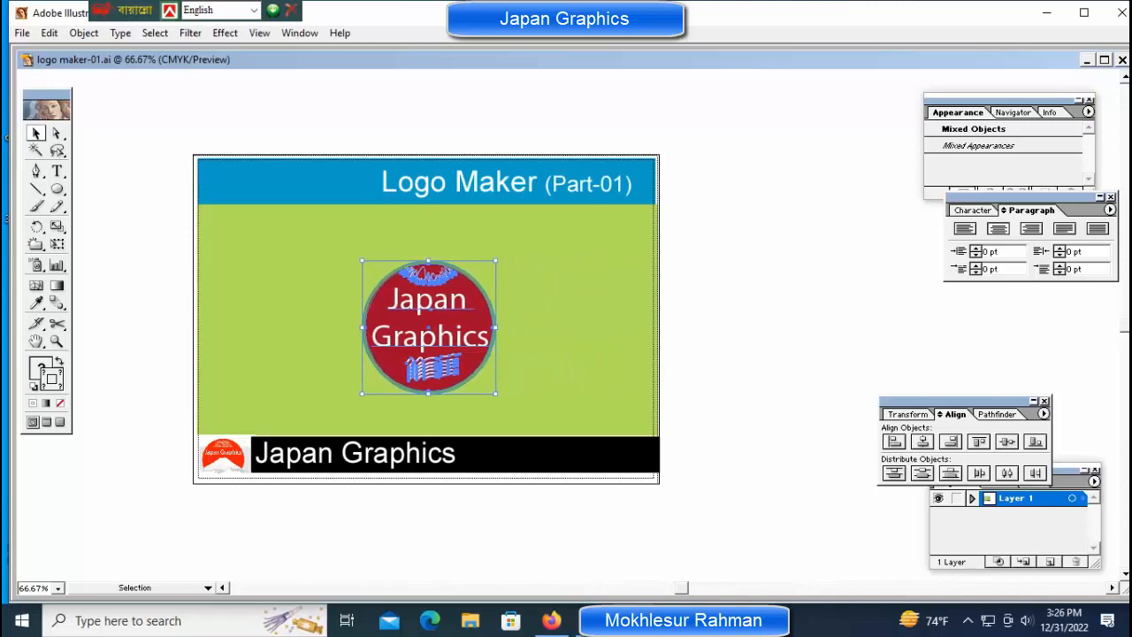
Enlarge the pasted logo proportionally to about 1.45 times its size and nudge it up and slightly left in the green area
key(shift)
drag(495, 394, 526, 424)
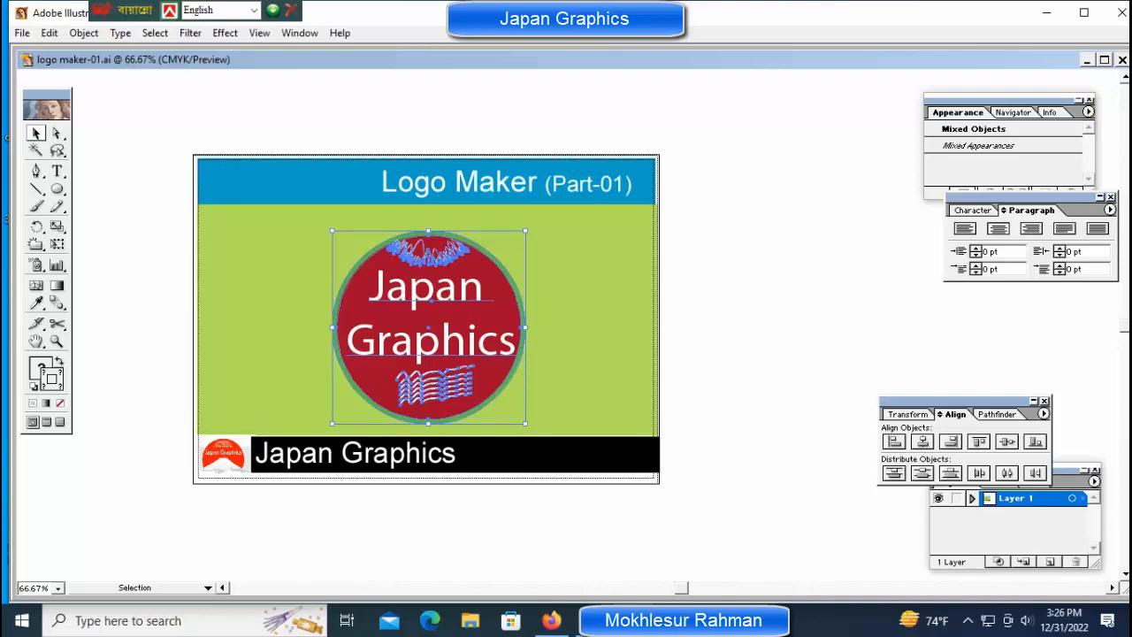
key(shift+Up)
key(shift+Up)
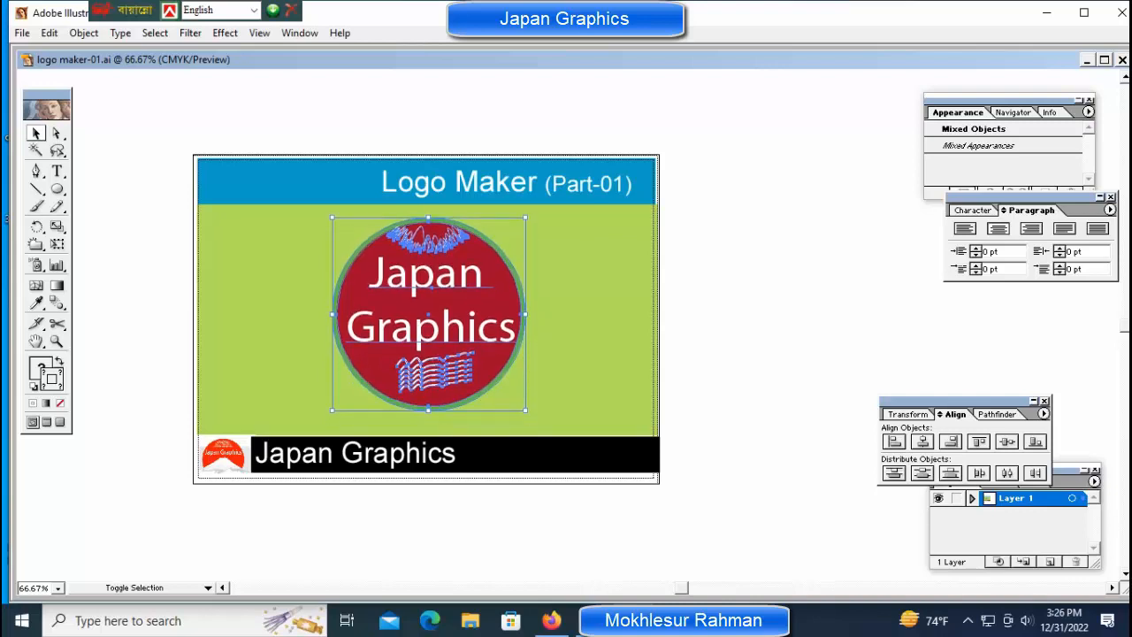
key(shift+Down)
key(shift+Down)
key(shift+Left)
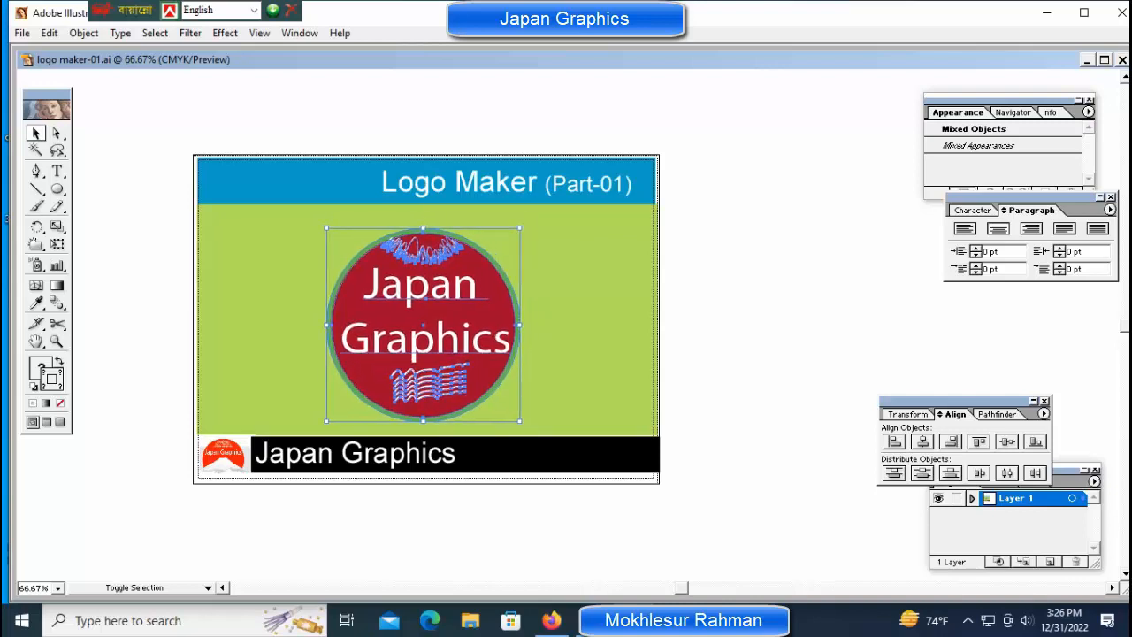
key(shift+Up)
key(shift+Up)
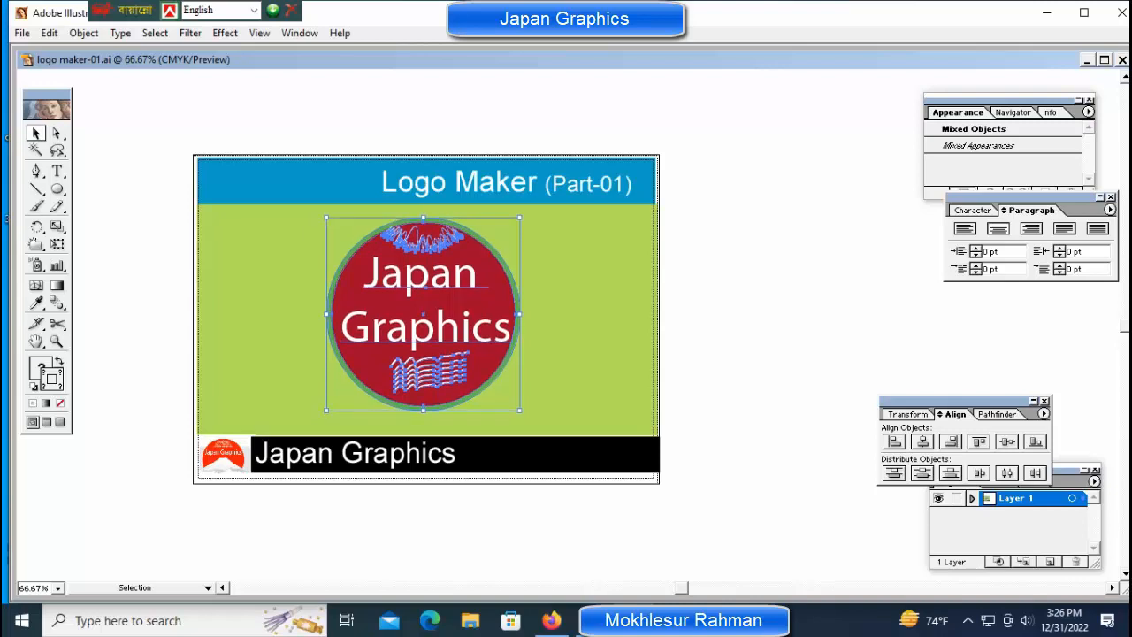
key(ctrl+shift+a)
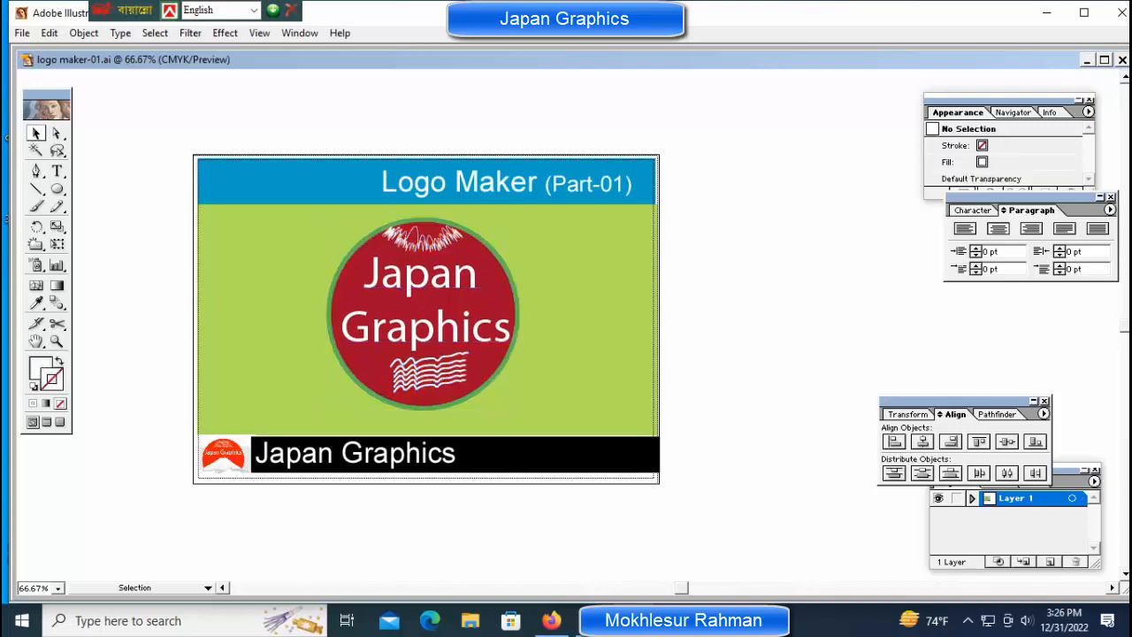
Place the image 0025 from the Downloads folder into the cover document as a linked file
click(22, 32)
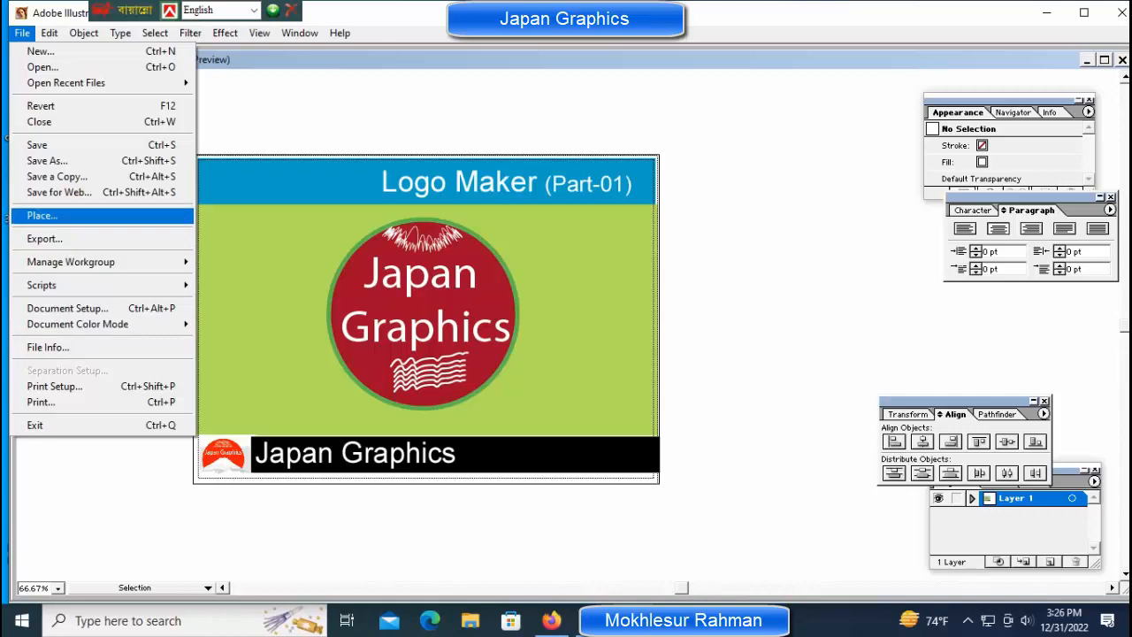
click(42, 216)
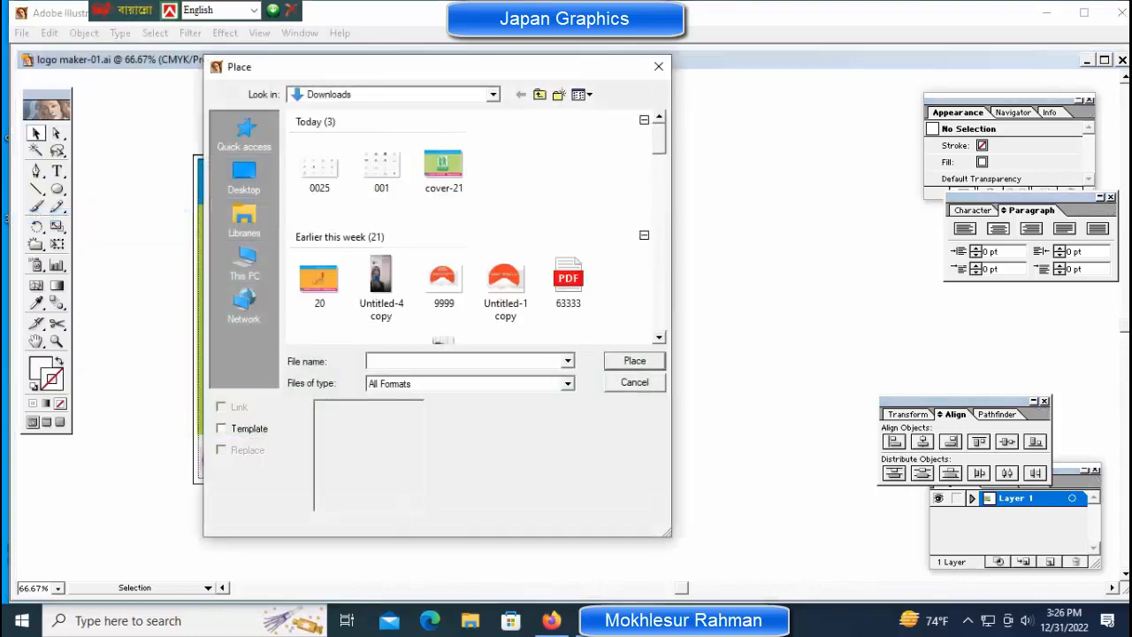
click(382, 168)
click(319, 168)
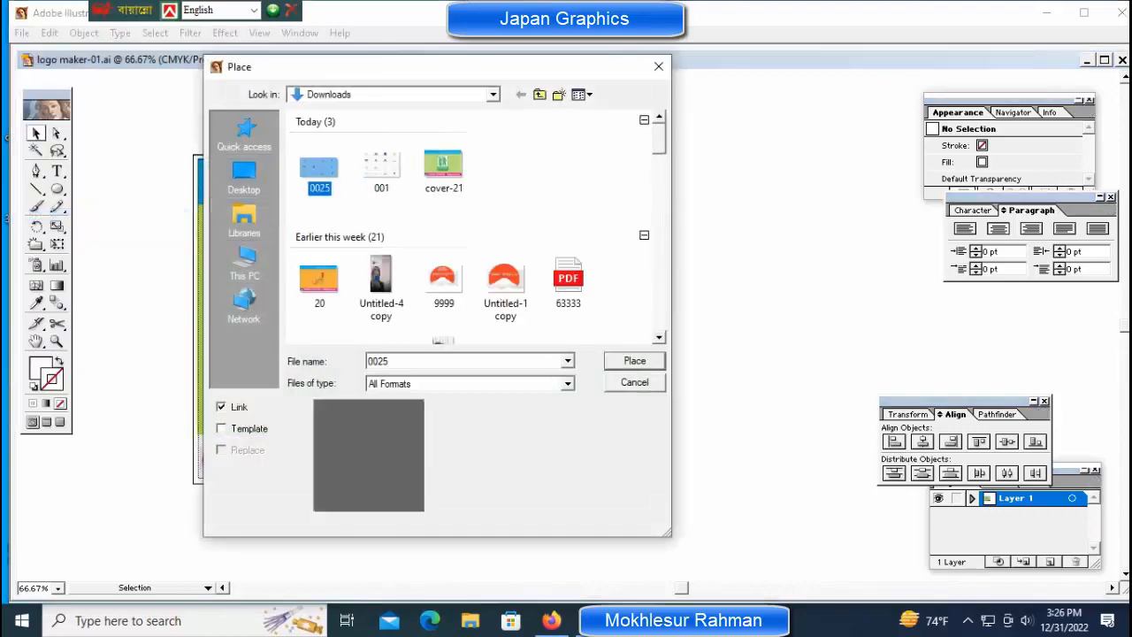
click(636, 361)
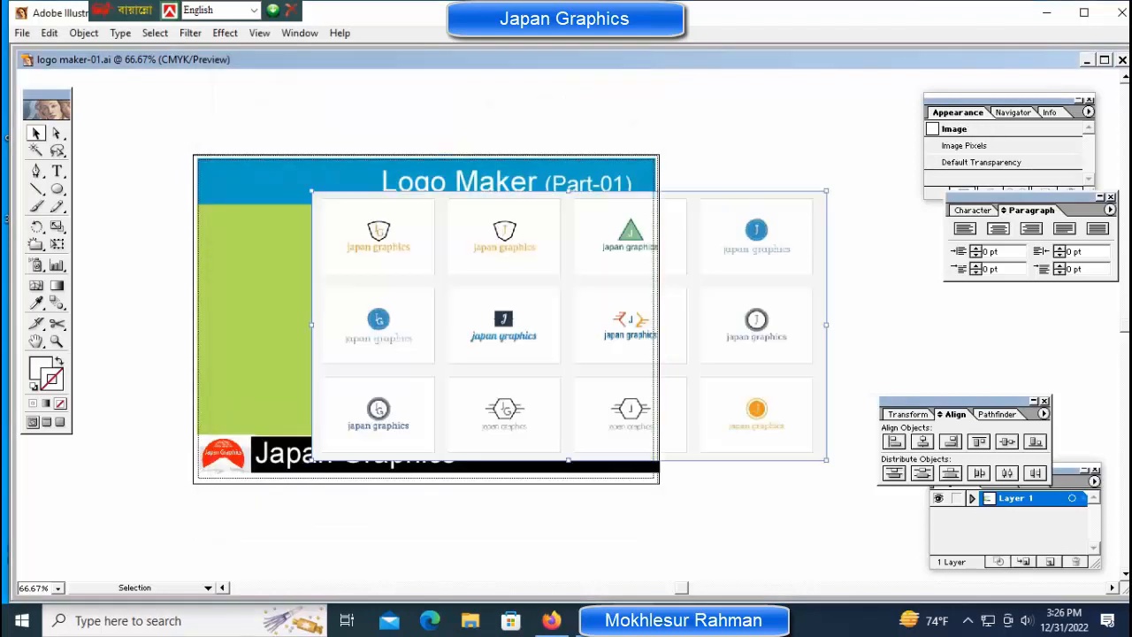
Shrink the placed logo-sheet image proportionally to about 57 percent and move it to the cover's upper right edge
key(shift)
drag(827, 460, 716, 402)
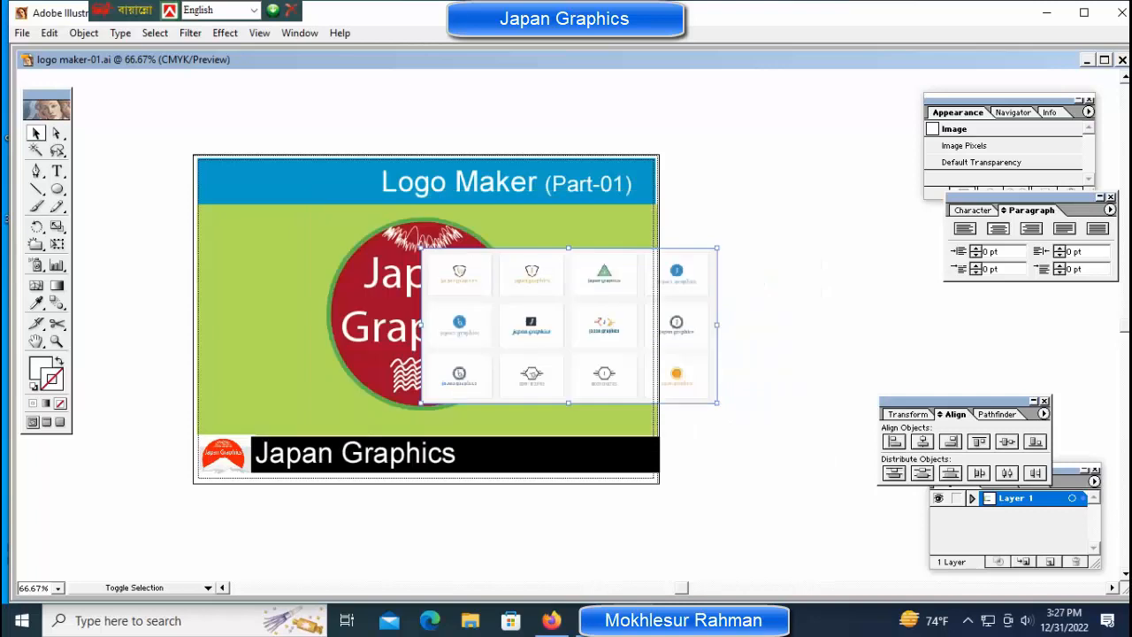
drag(619, 345, 820, 280)
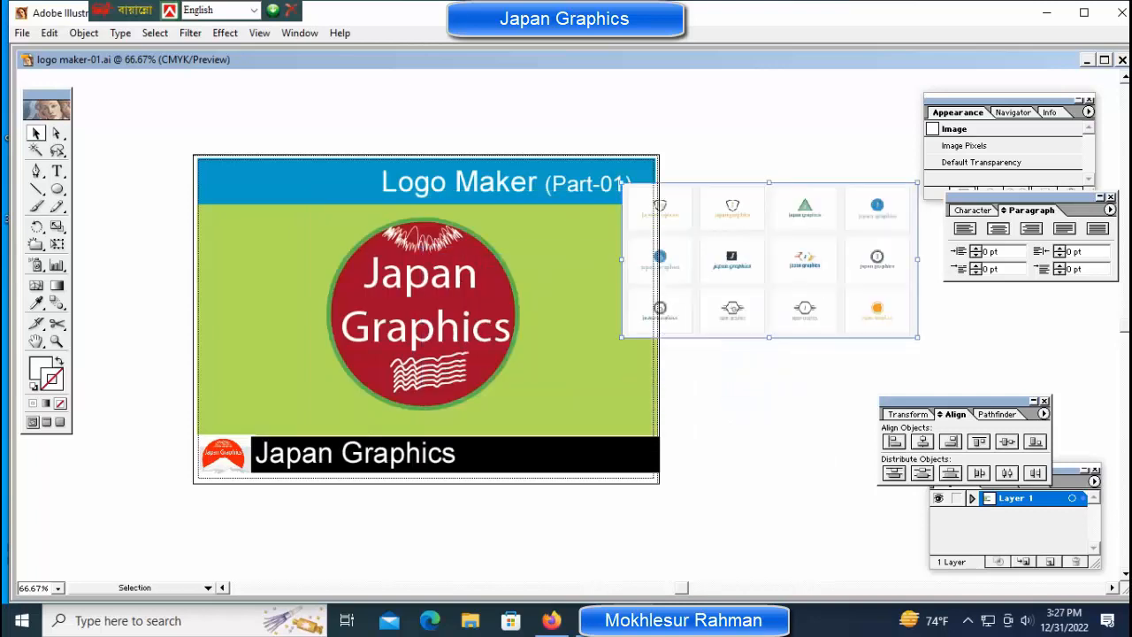
Cut the enlarged circular Japan Graphics logo out of the cover, leaving the green background in place
click(575, 374)
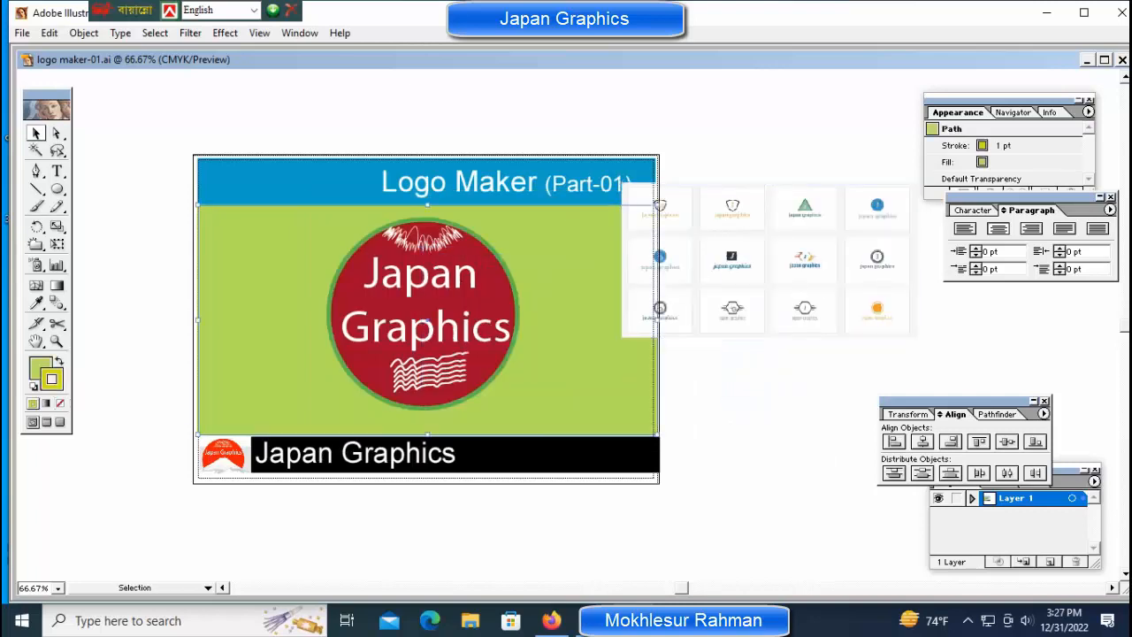
drag(228, 239, 619, 415)
key(Delete)
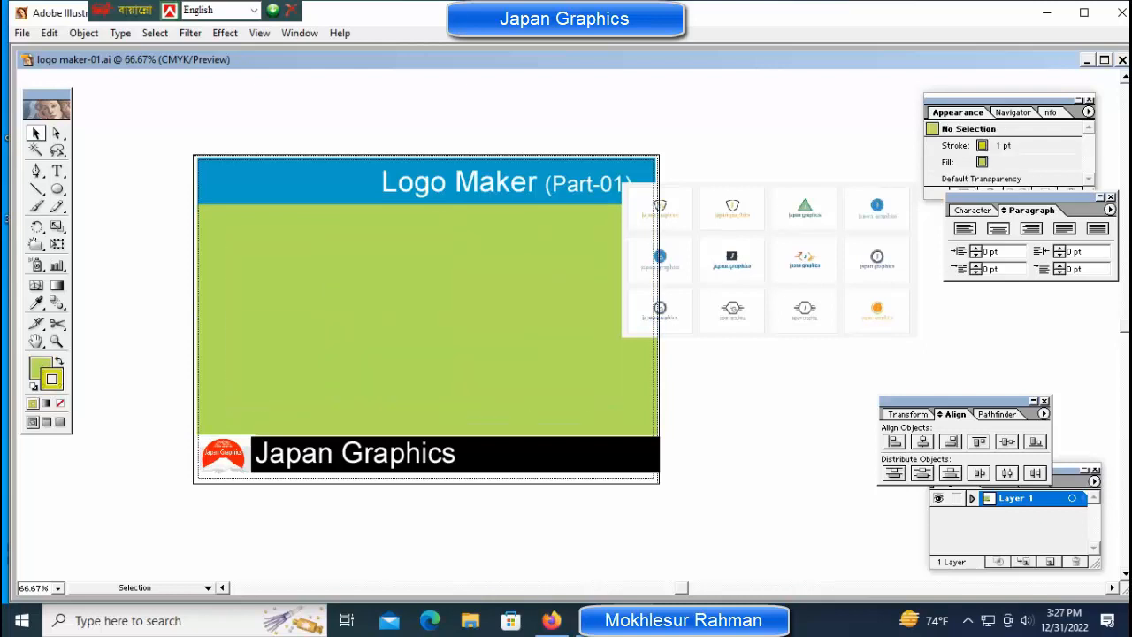
Move the logo-sheet image onto the green area and stretch it to cover nearly the whole area between its left and right edges
drag(770, 260, 430, 320)
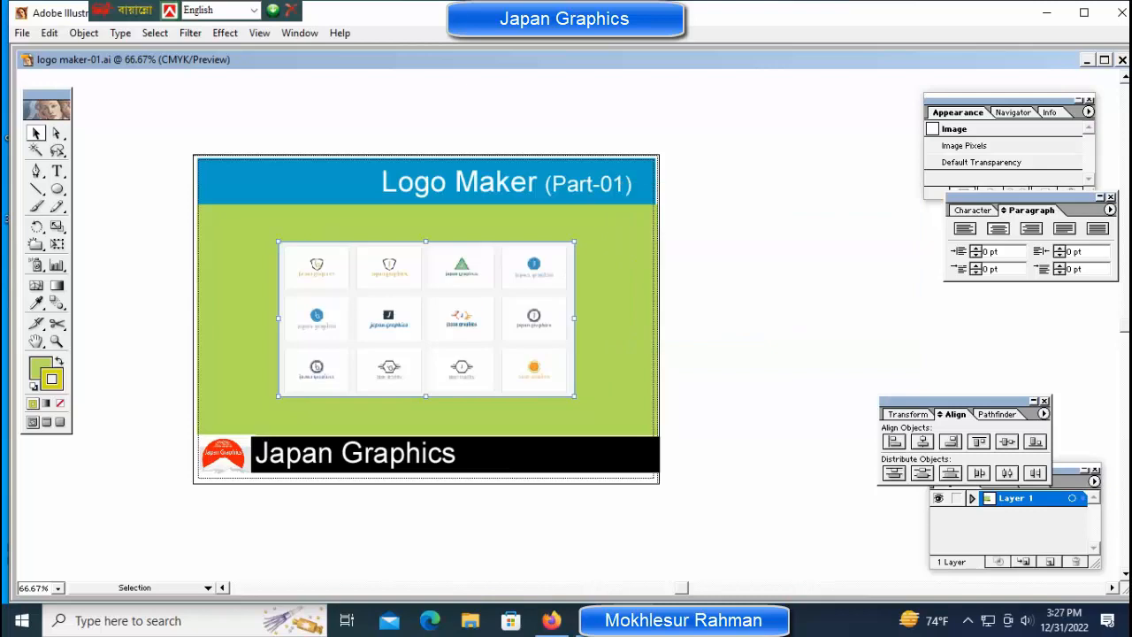
drag(574, 241, 644, 205)
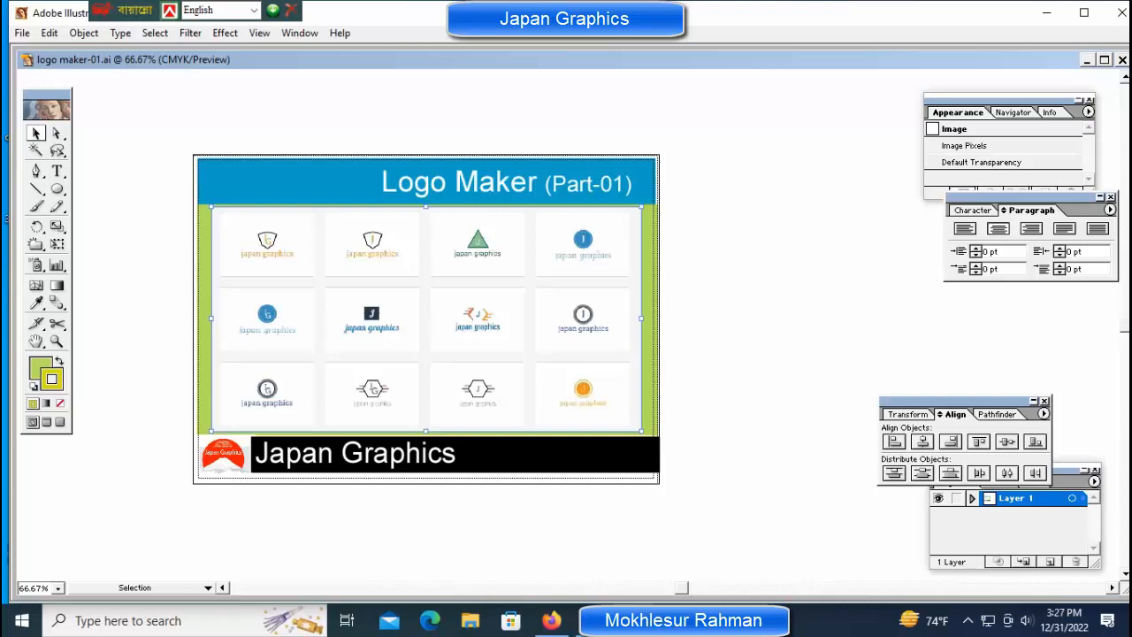
drag(210, 319, 197, 318)
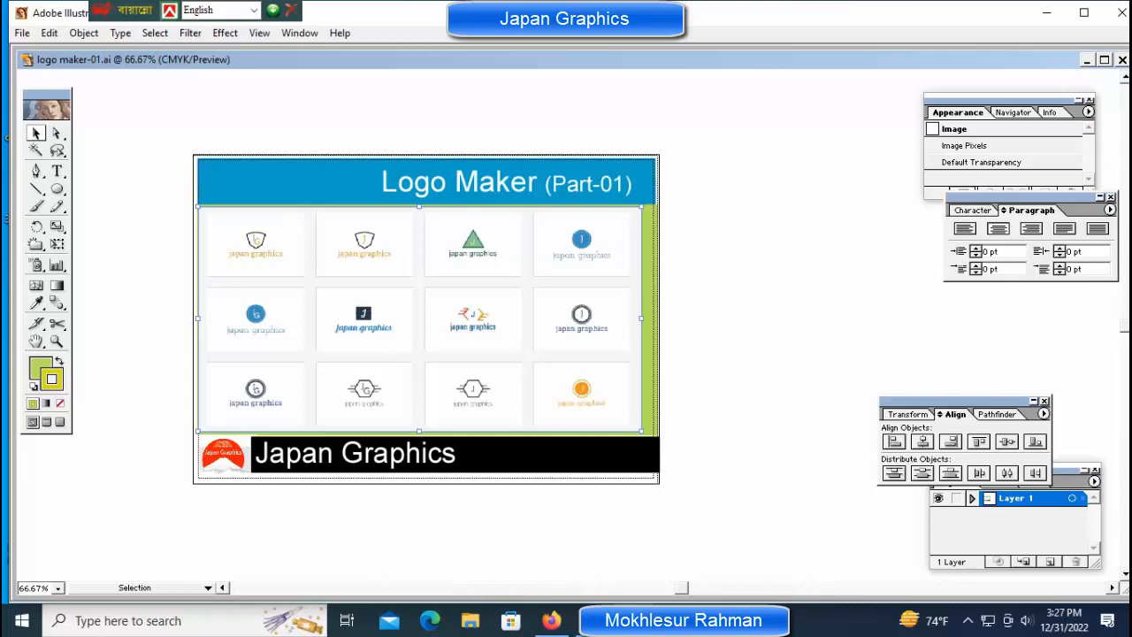
drag(641, 319, 654, 319)
click(727, 320)
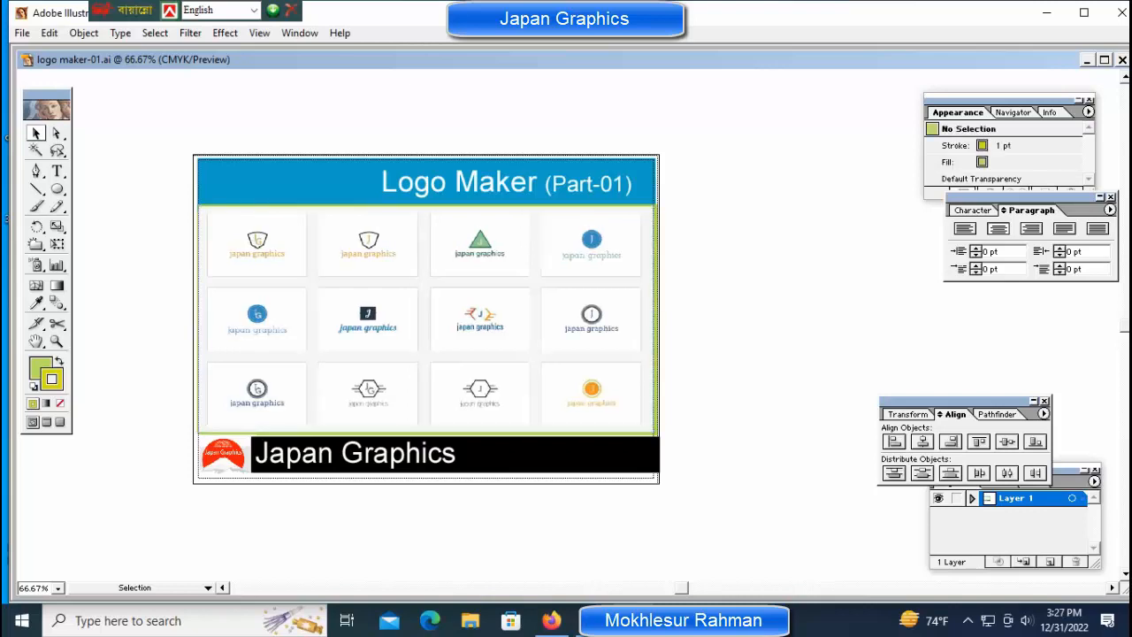
click(495, 336)
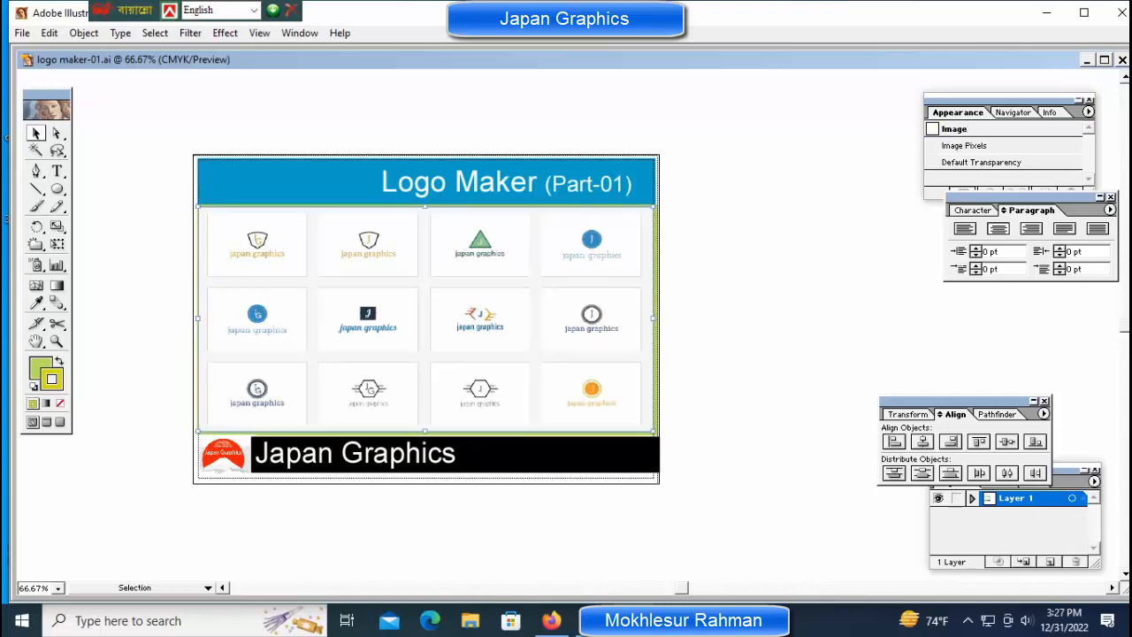
click(727, 336)
Paste the circular Japan Graphics logo and move it horizontally left to about the middle of the logo sheet, leaving nothing selected
key(ctrl+v)
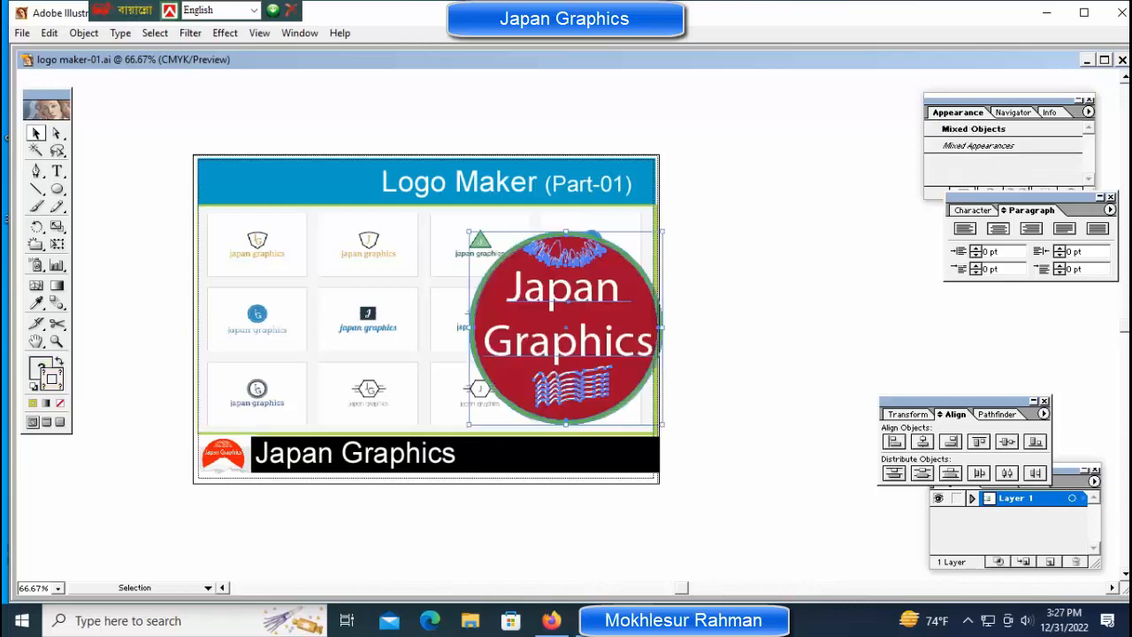
key(shift+Left)
key(shift+Left)
key(shift+Left)
key(shift+Left)
key(shift+Left)
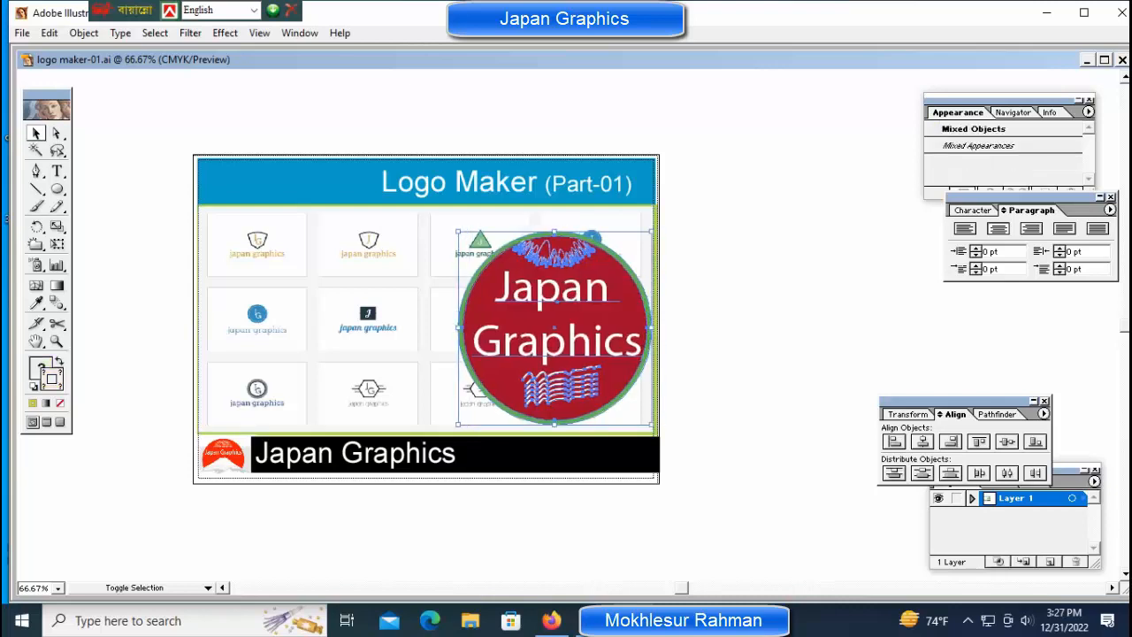
key(shift+Left)
key(shift+Left)
key(shift+Left)
key(shift+Left)
key(shift+Left)
key(shift+Left)
key(shift+Left)
key(shift+Left)
key(shift+Left)
key(shift+Left)
key(shift+Left)
key(shift+Left)
key(shift+Left)
key(shift+Left)
key(shift+Left)
key(shift+Left)
key(shift+Left)
key(shift+Left)
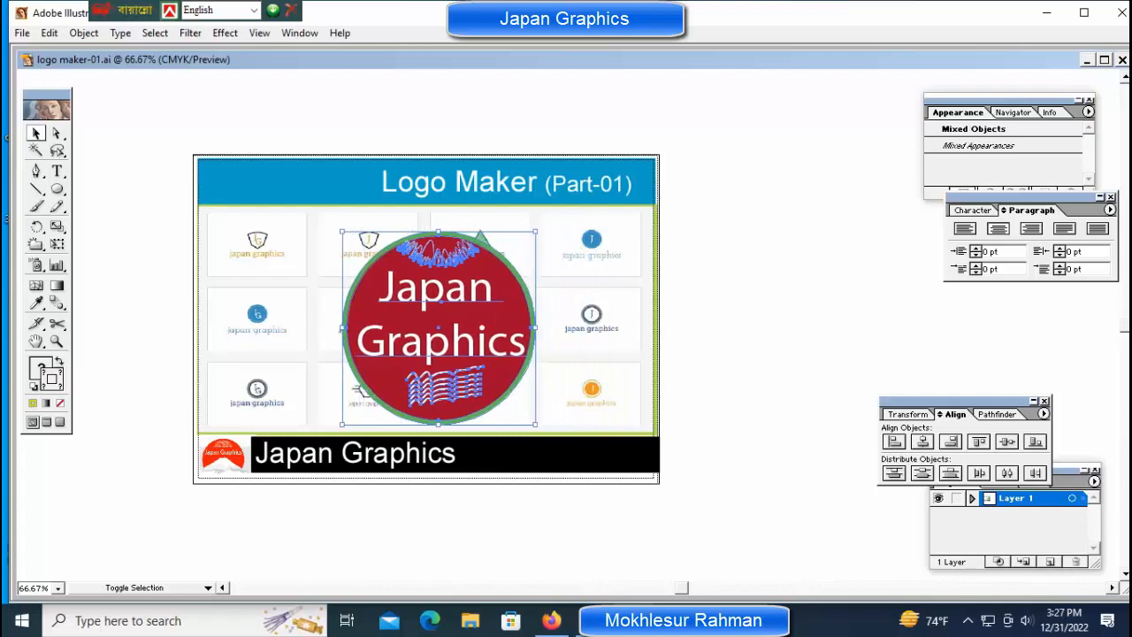
key(shift+Left)
key(shift+Left)
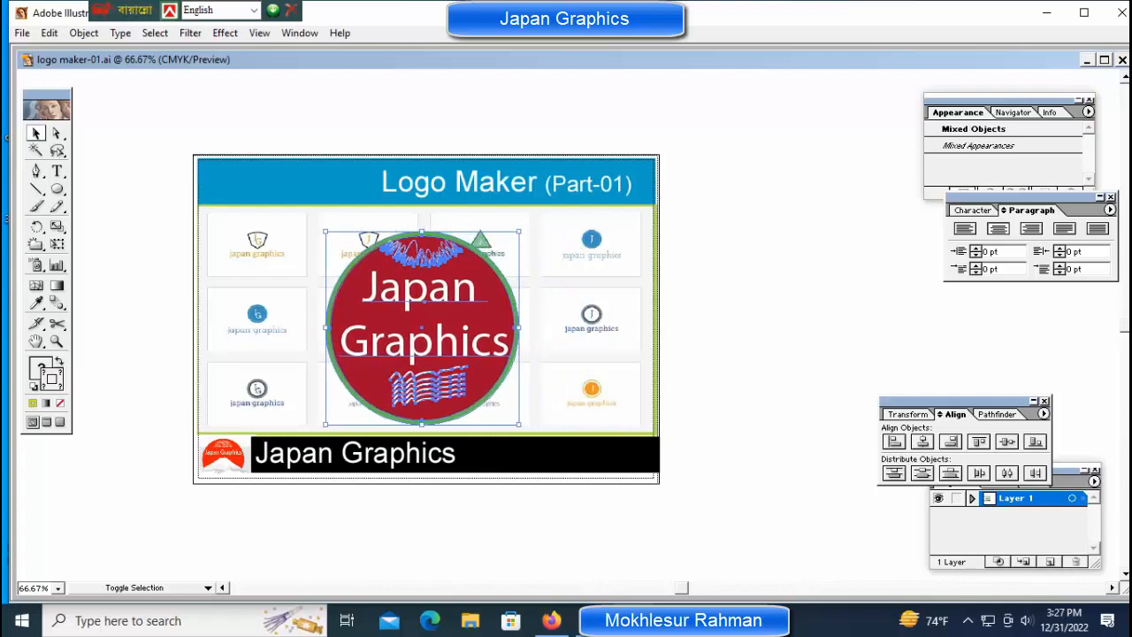
key(shift+Right)
key(shift+Right)
key(shift+Right)
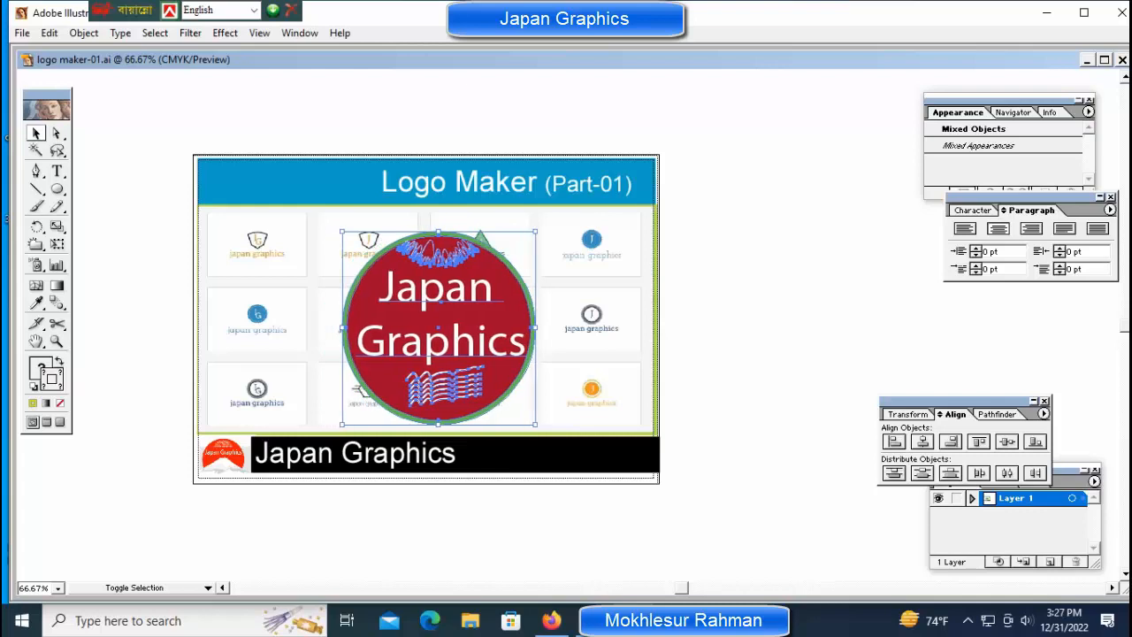
key(ctrl+shift+a)
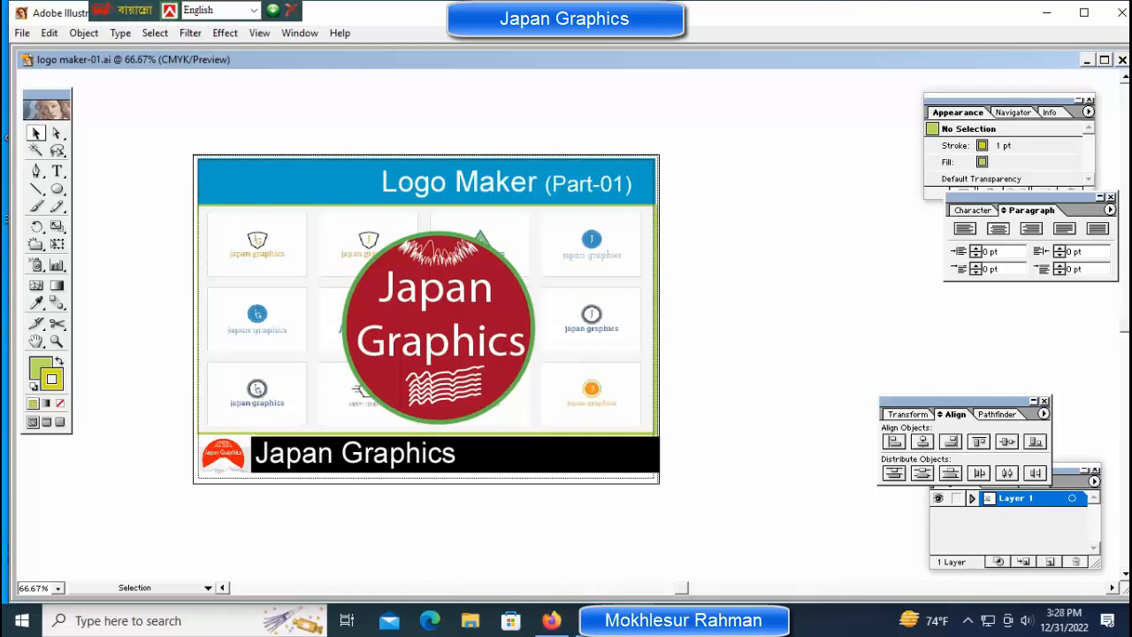
Save the cover as an Illustrator file in the Logo Create folder with a changed number at the end of its name
click(22, 33)
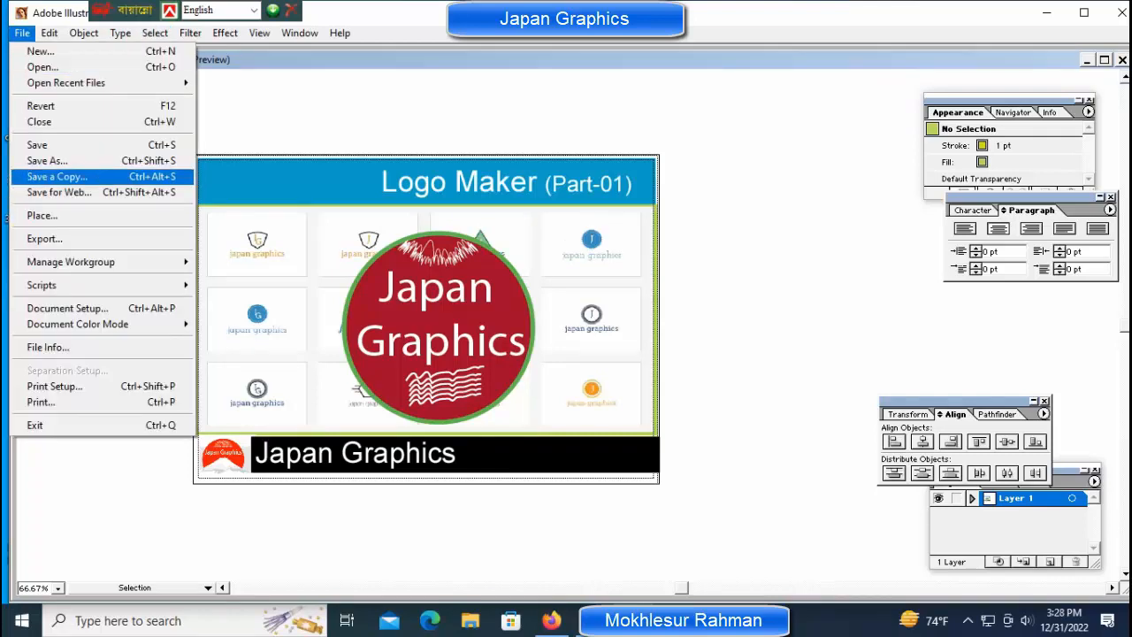
click(46, 160)
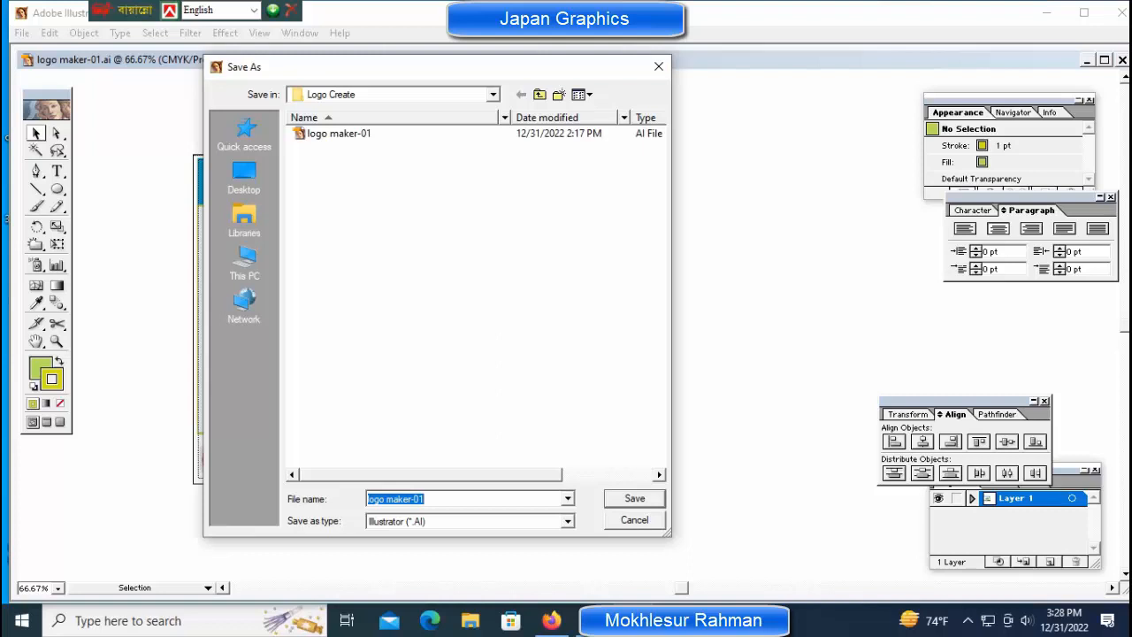
click(428, 499)
key(BackSpace)
text(0)
key(Return)
key(Return)
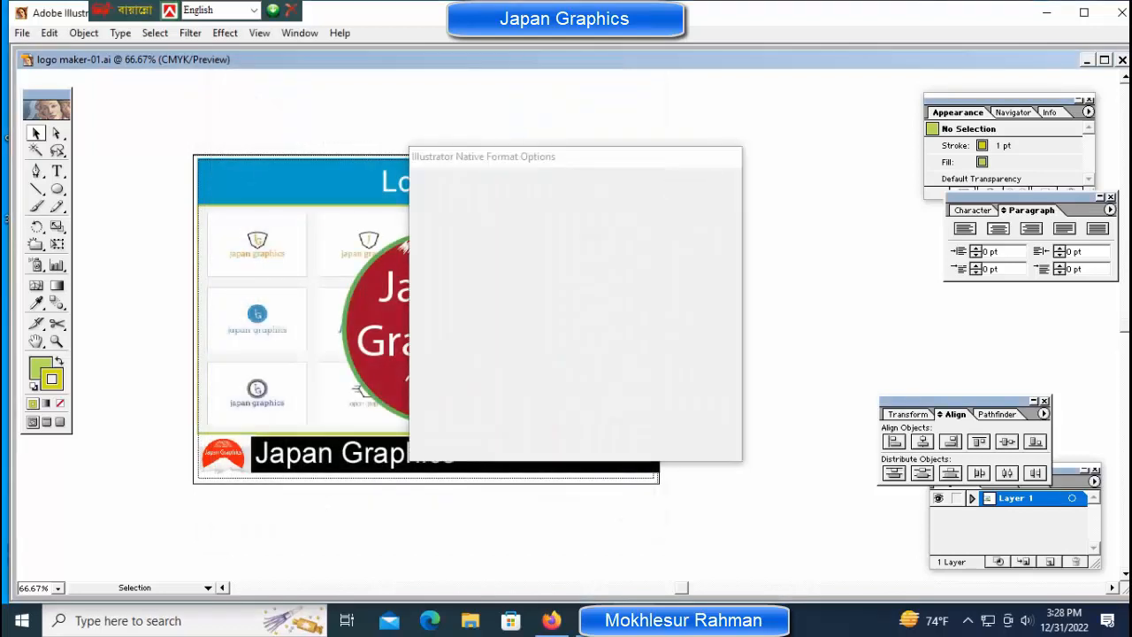